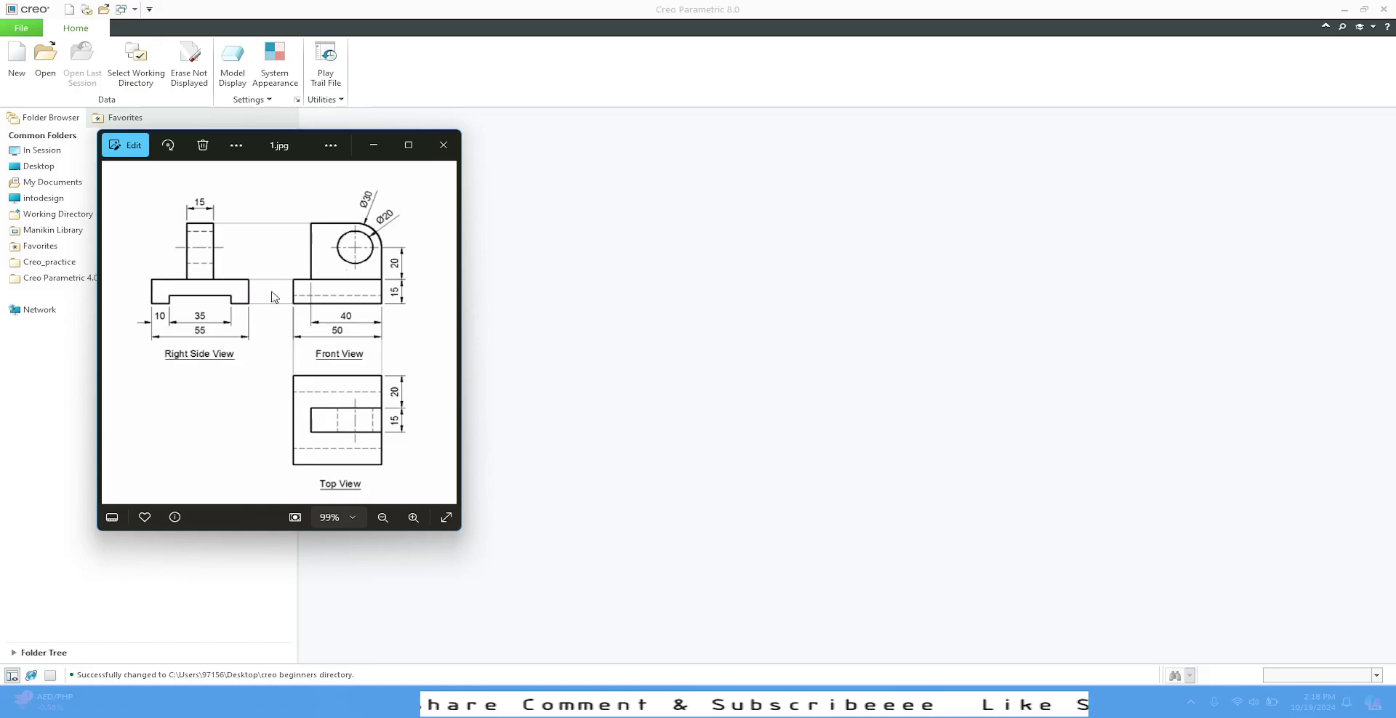
Create a new Part/Solid file named '1'.
left_click(16, 62)
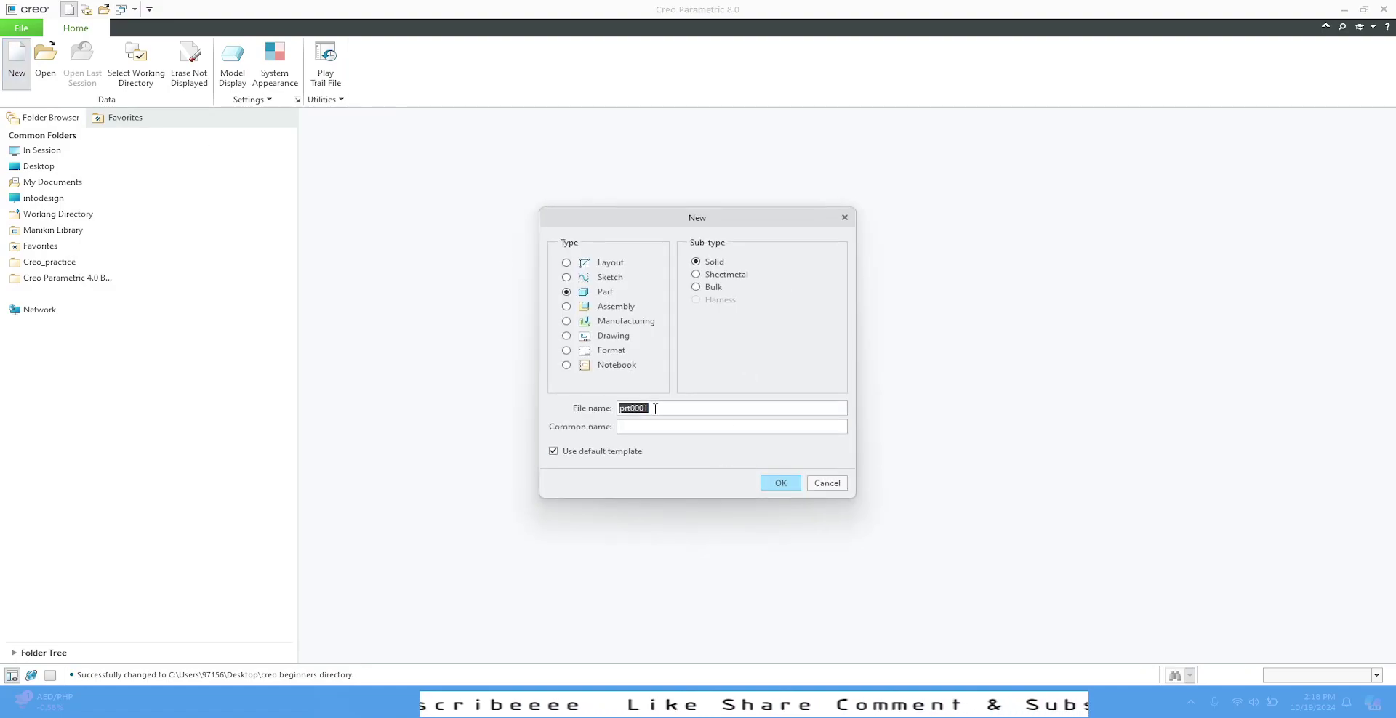
type("1")
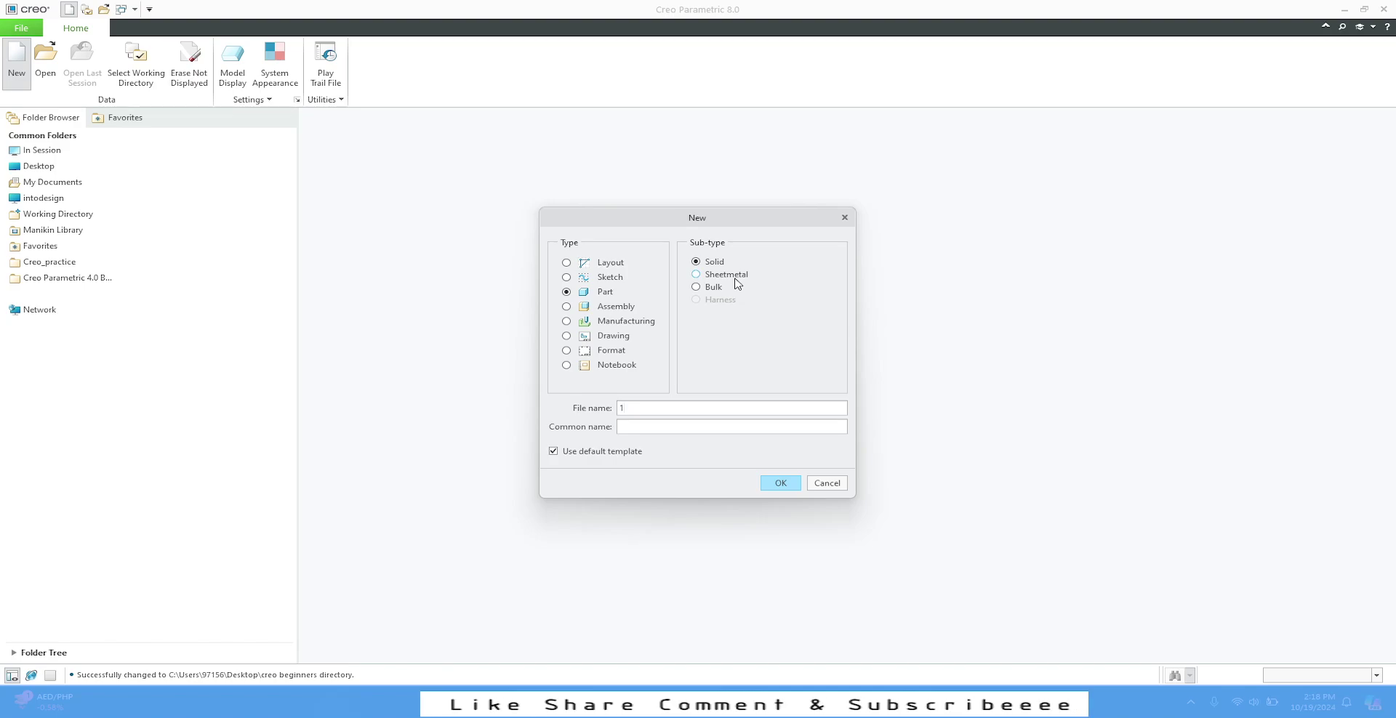
left_click(777, 483)
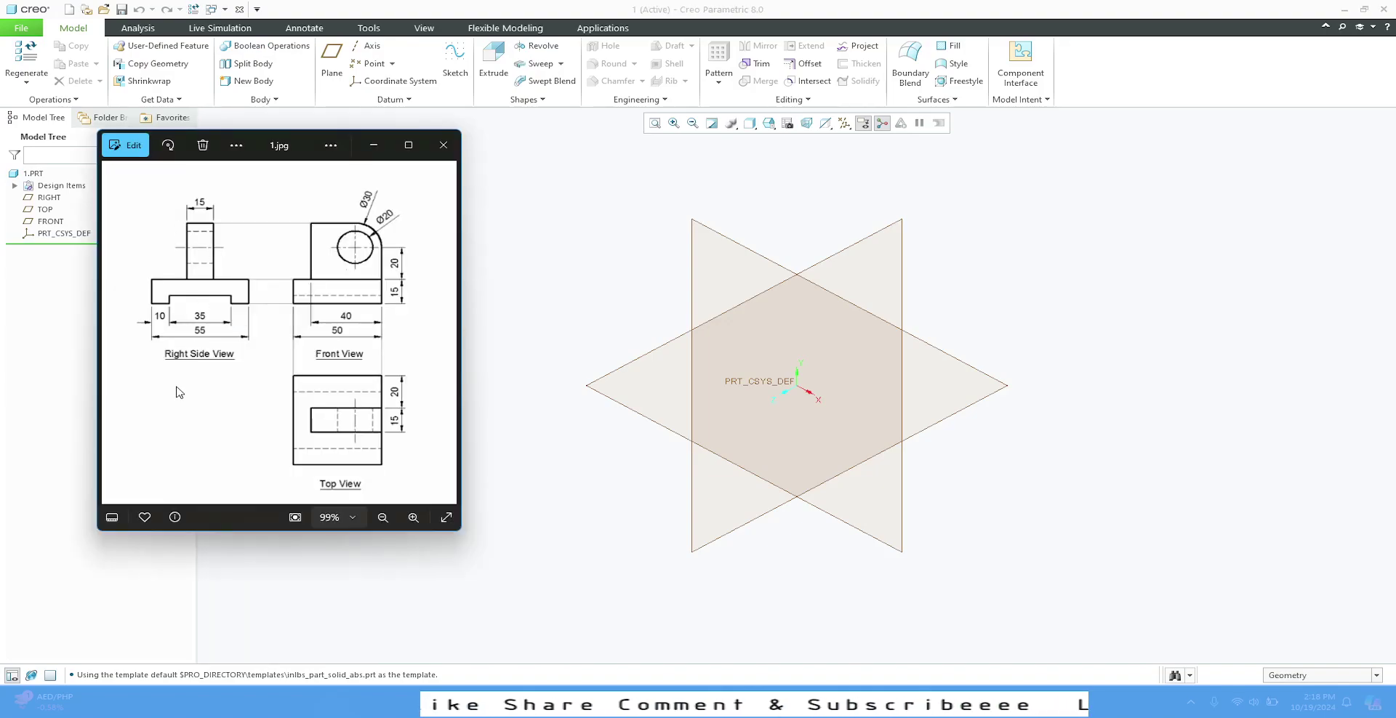
Start a sketch on the RIGHT datum plane.
left_click(852, 255)
left_click(852, 254)
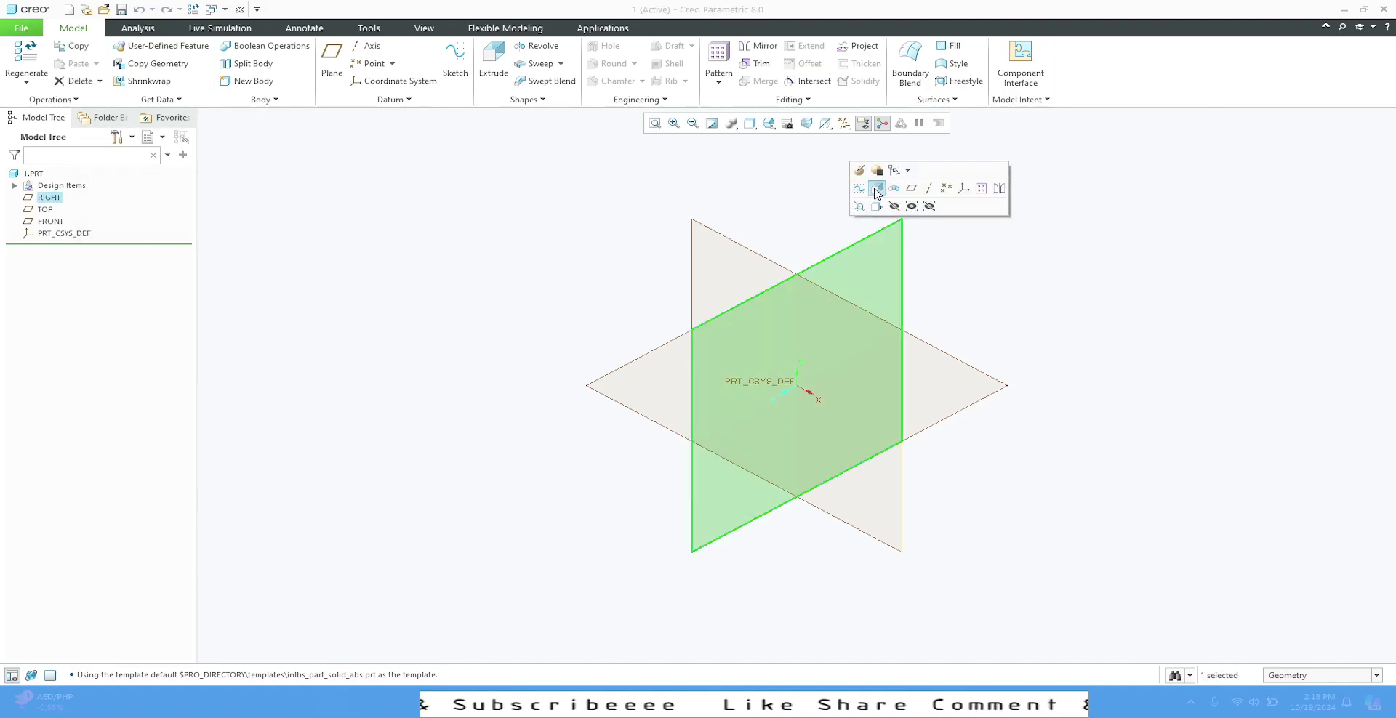
left_click(872, 191)
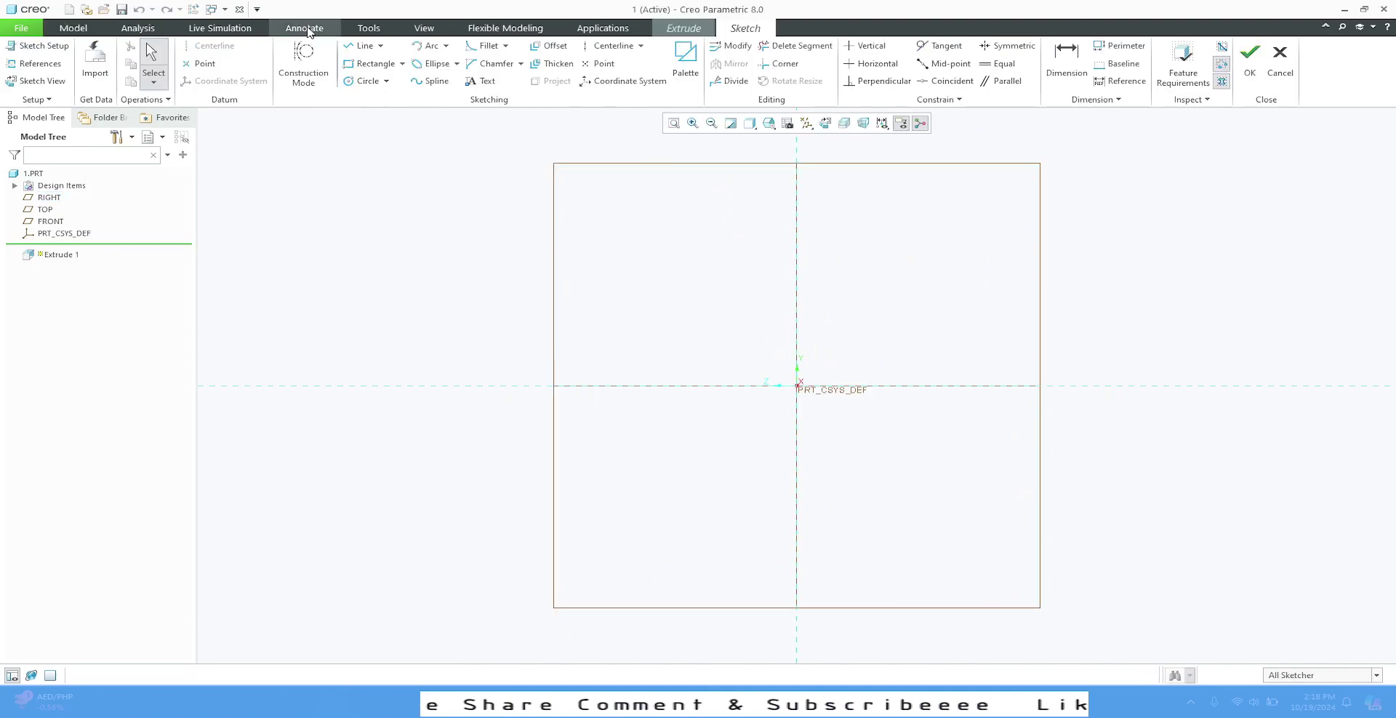
Add a vertical centerline along the vertical reference through the origin.
left_click(596, 46)
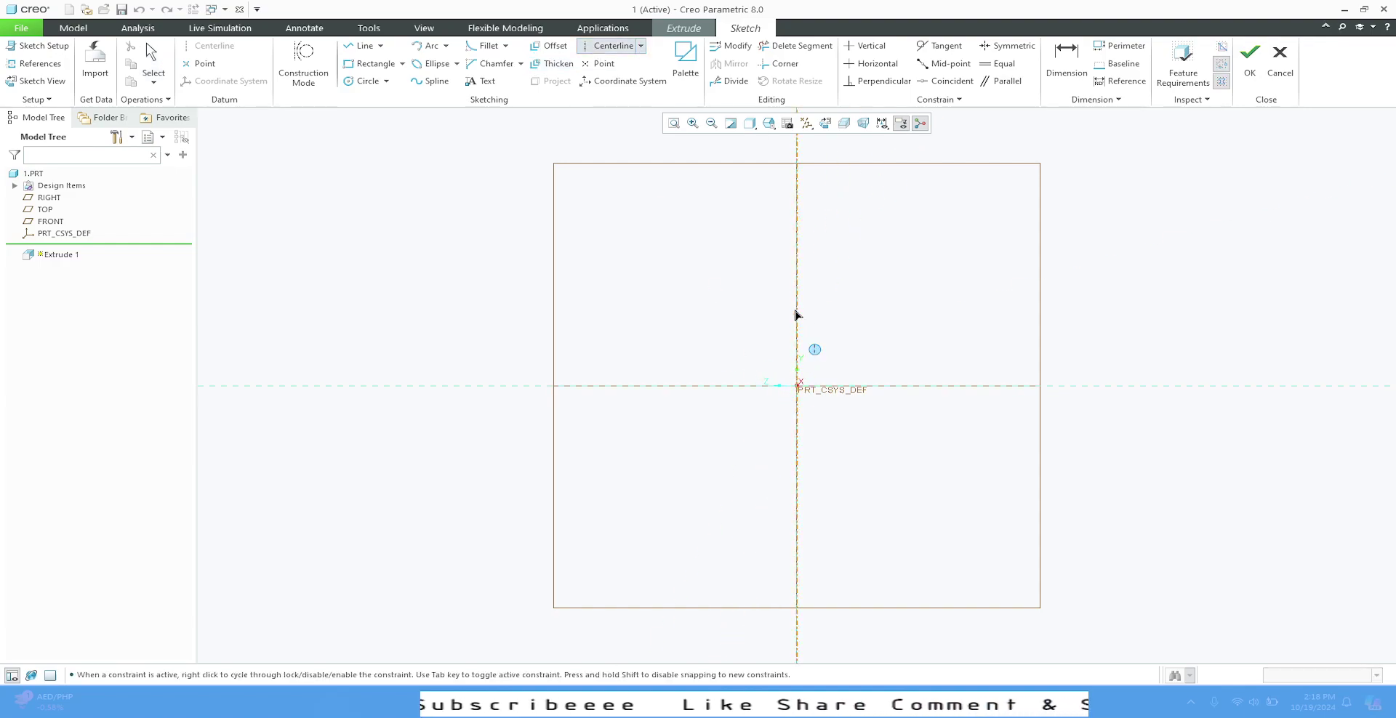
left_click(796, 315)
middle_click(680, 313)
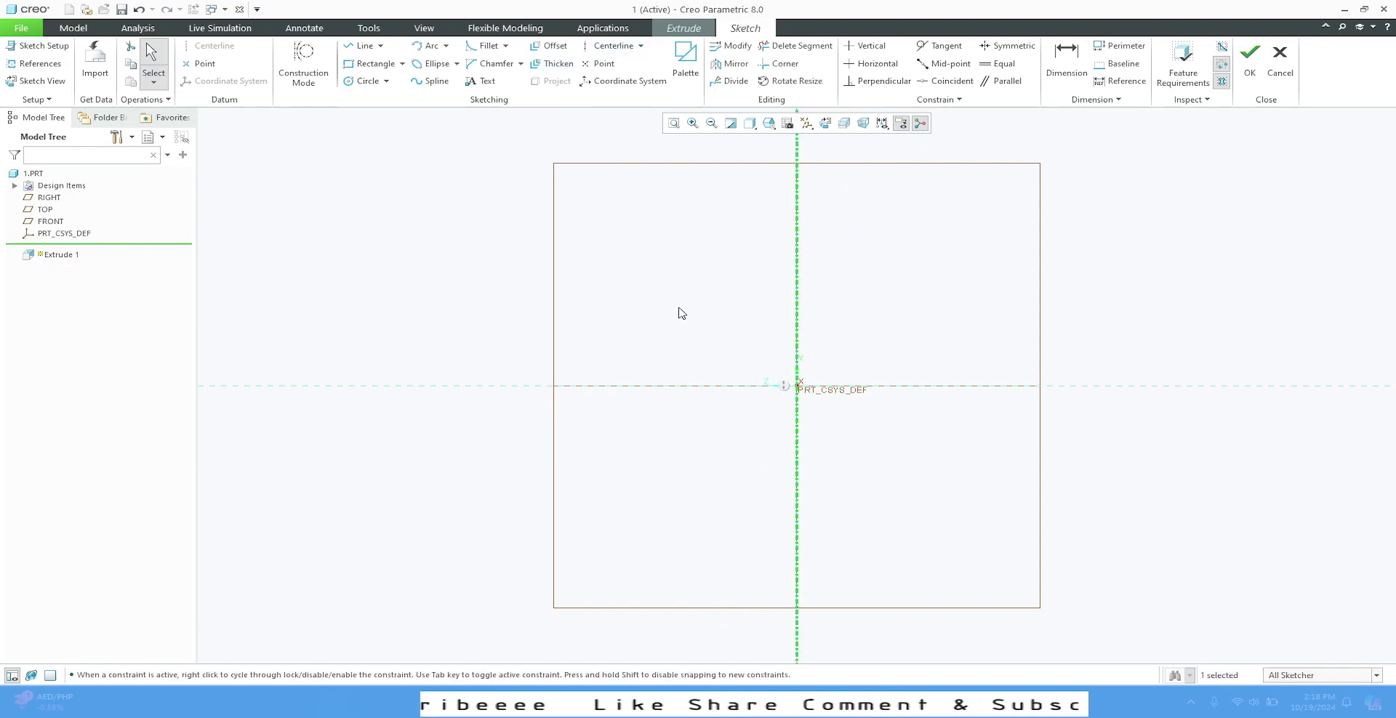
Draw a short vertical line on the horizontal reference and set its length to 5.
left_click(361, 46)
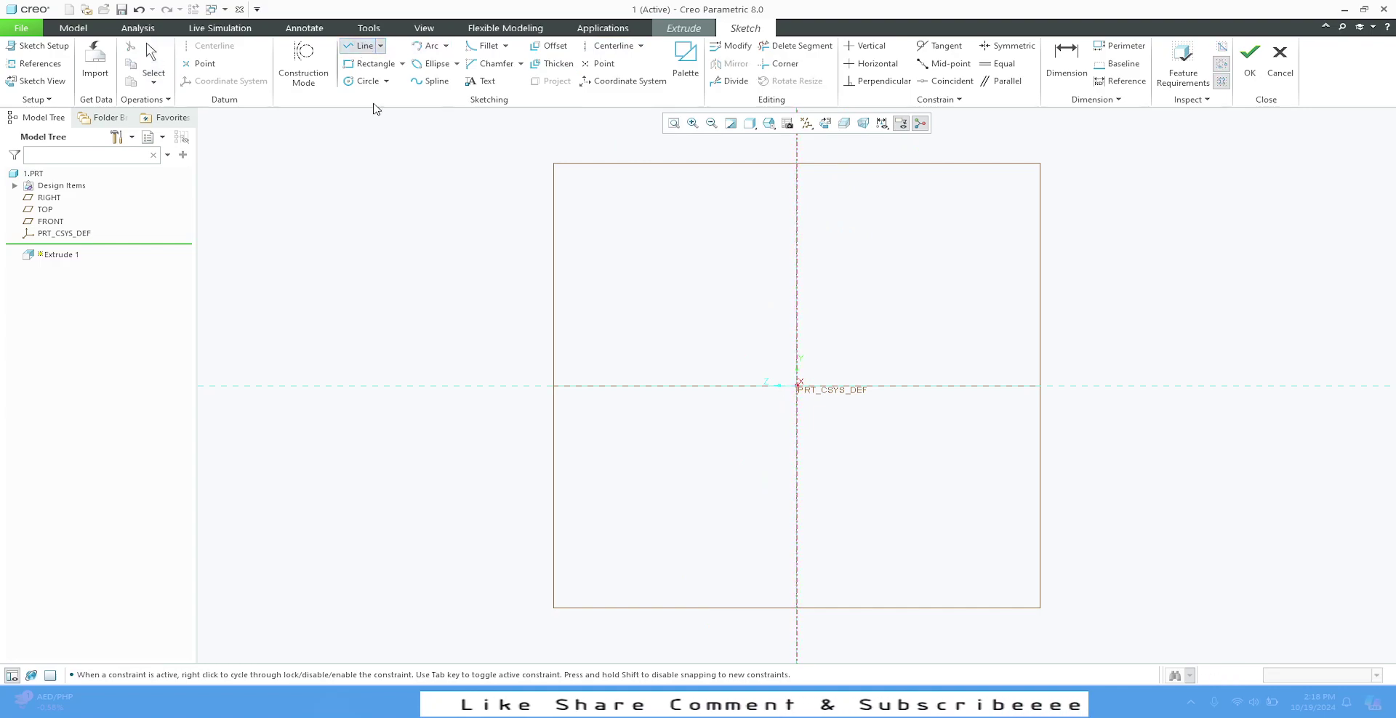
left_click(695, 387)
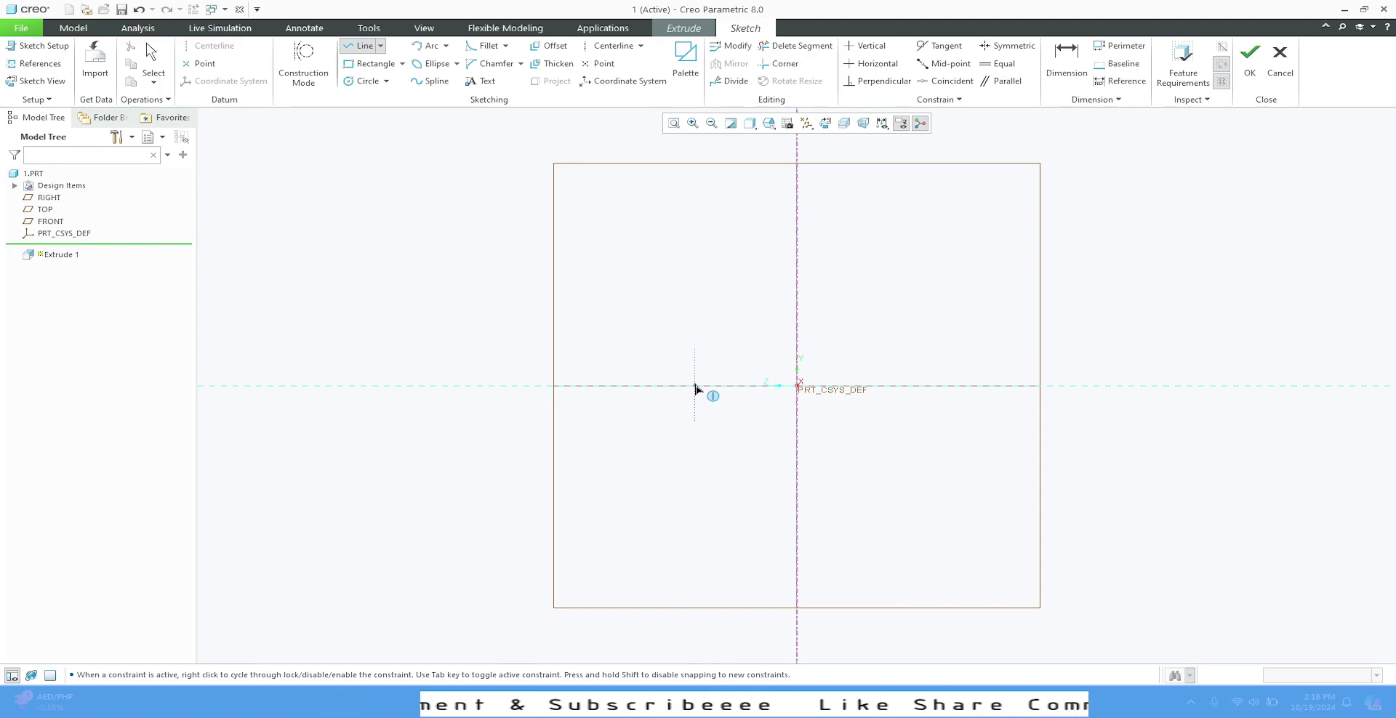
left_click(704, 370)
middle_click(709, 368)
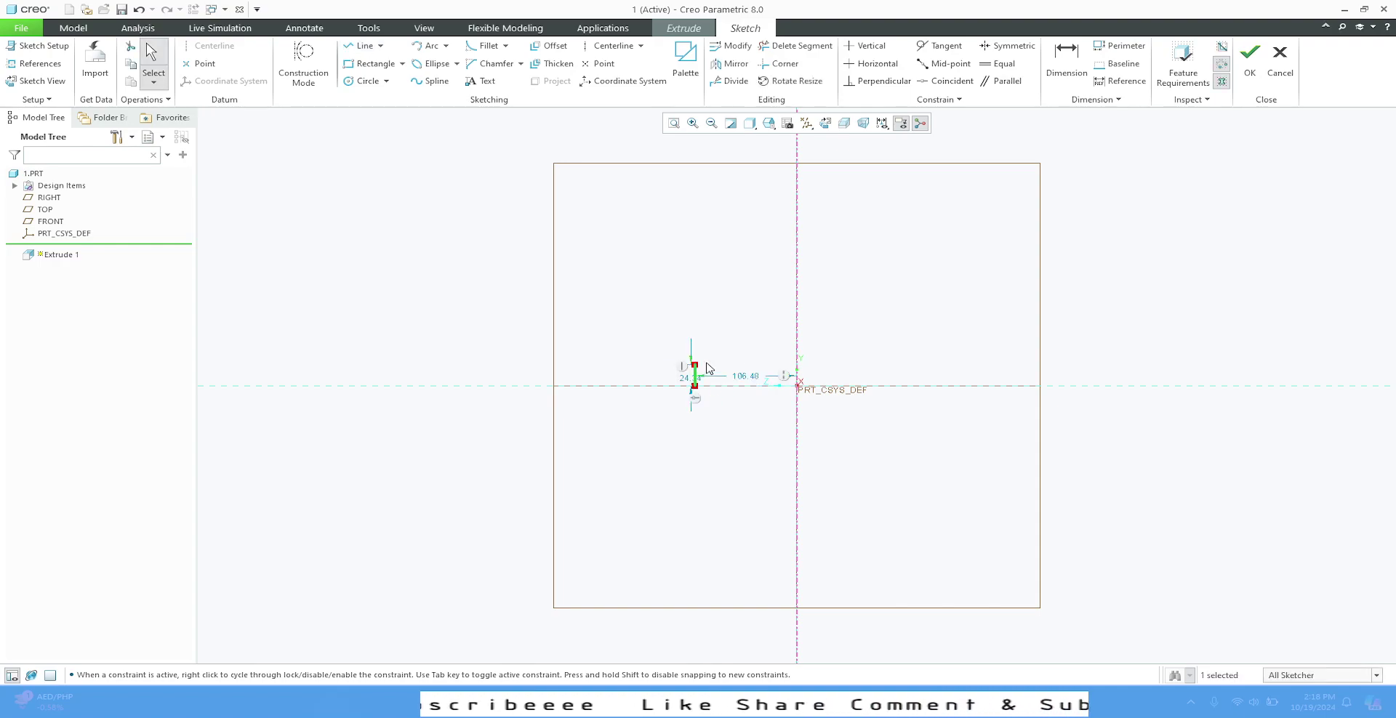
scroll(722, 378, "down", 2)
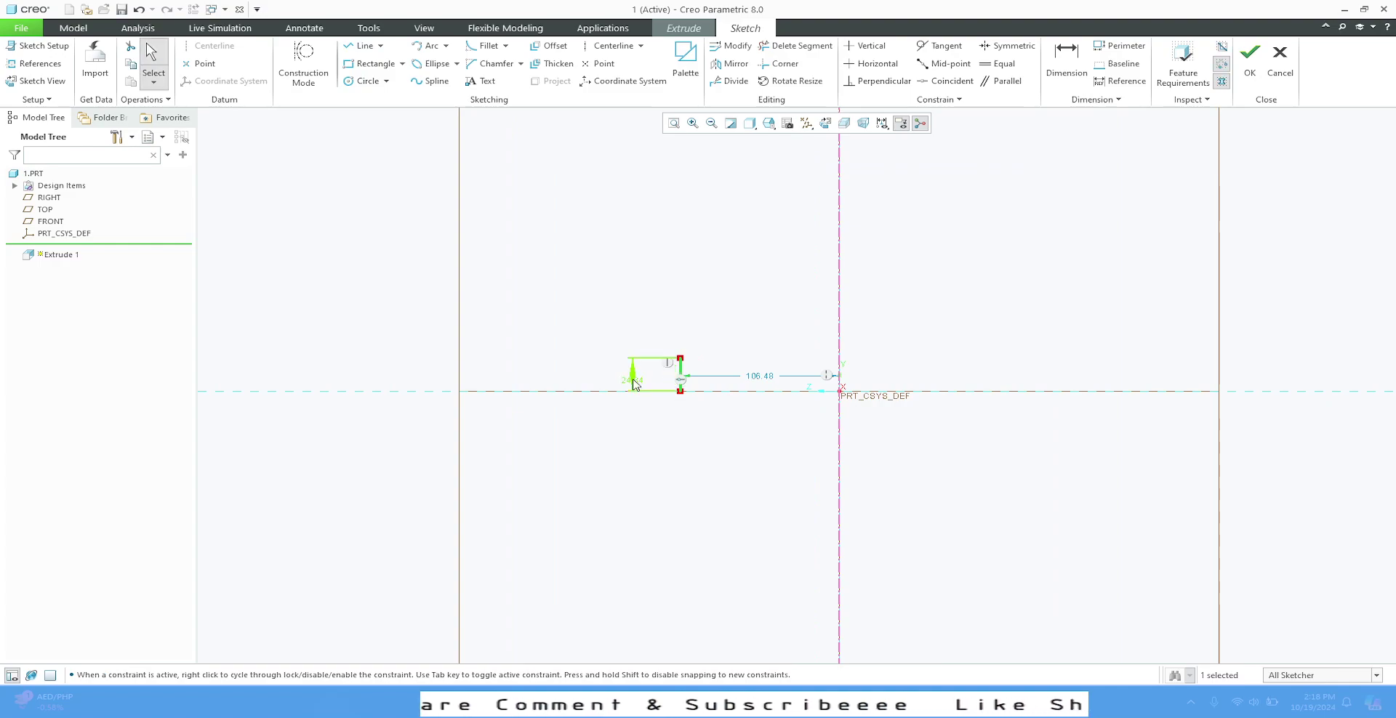
double_click(635, 384)
type("5")
key("Return")
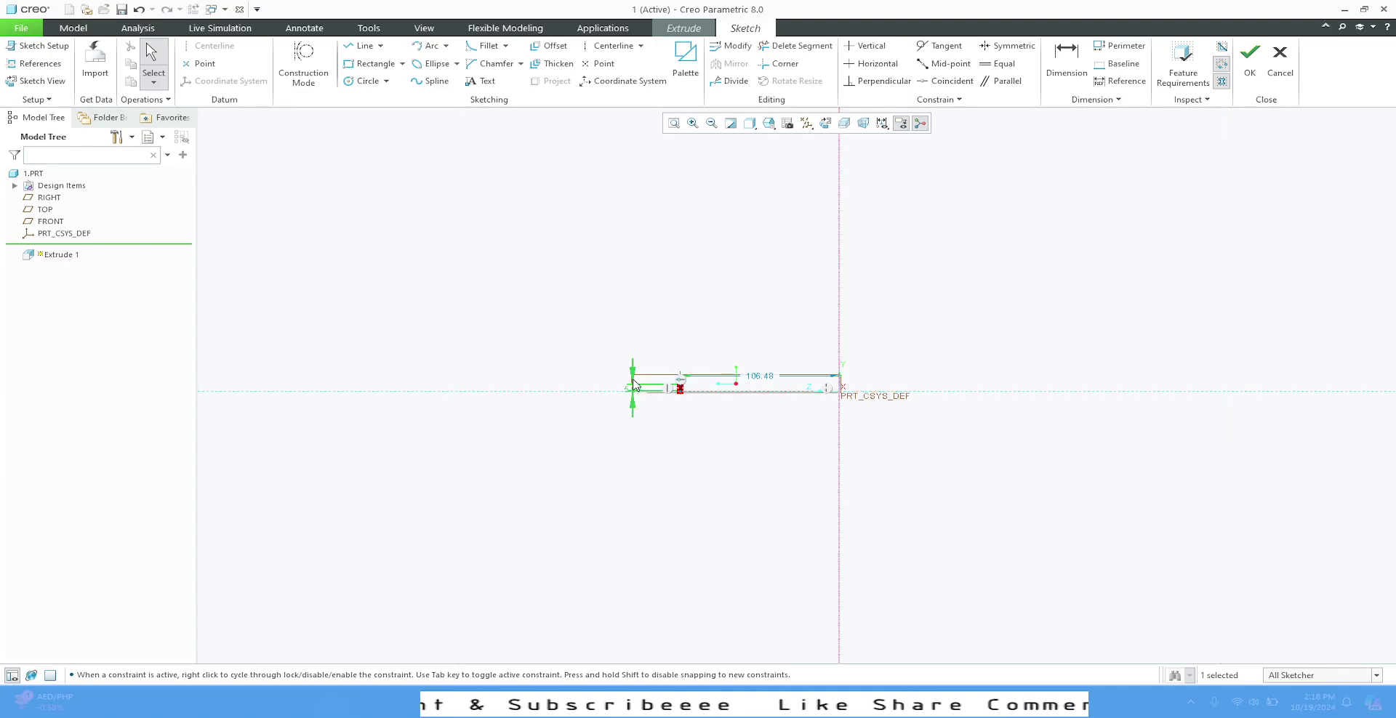
scroll(676, 423, "down", 2)
scroll(676, 425, "down", 2)
left_click(678, 426)
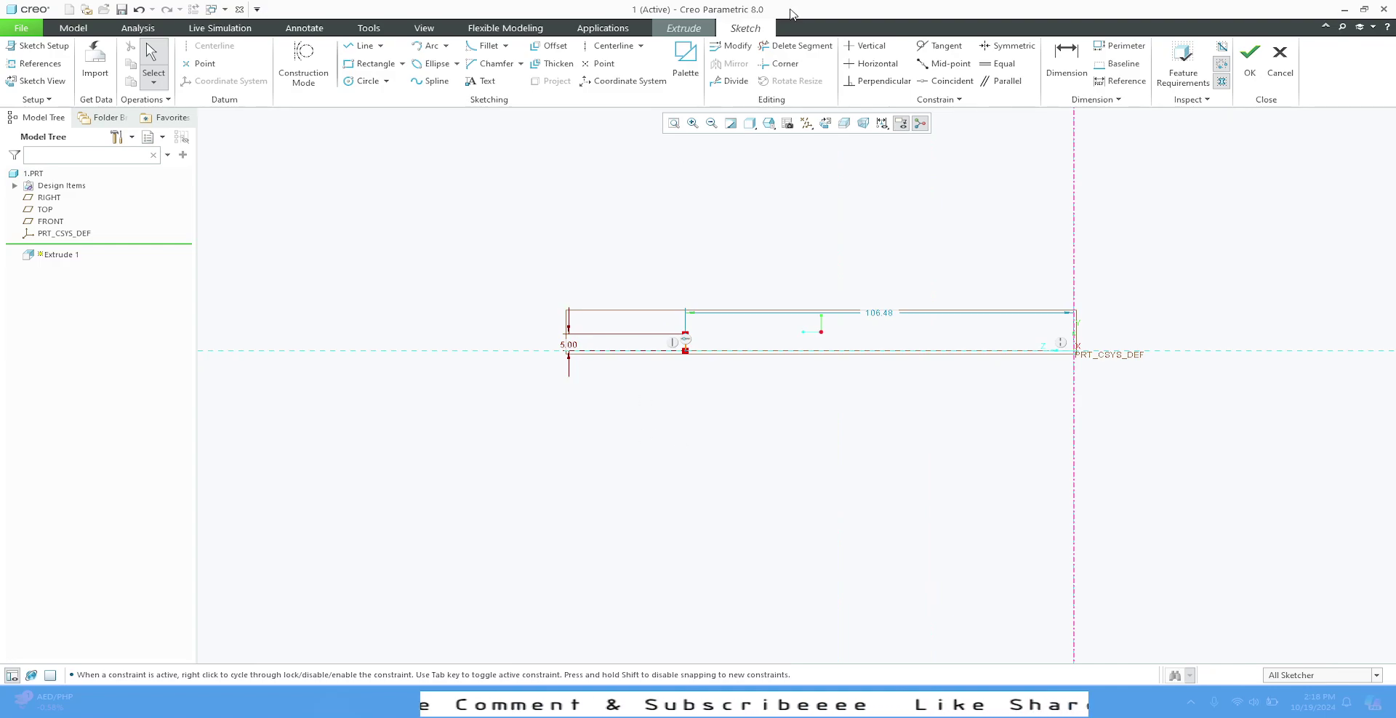
Dimension the line's distance from the centerline as 35.
left_click(1065, 58)
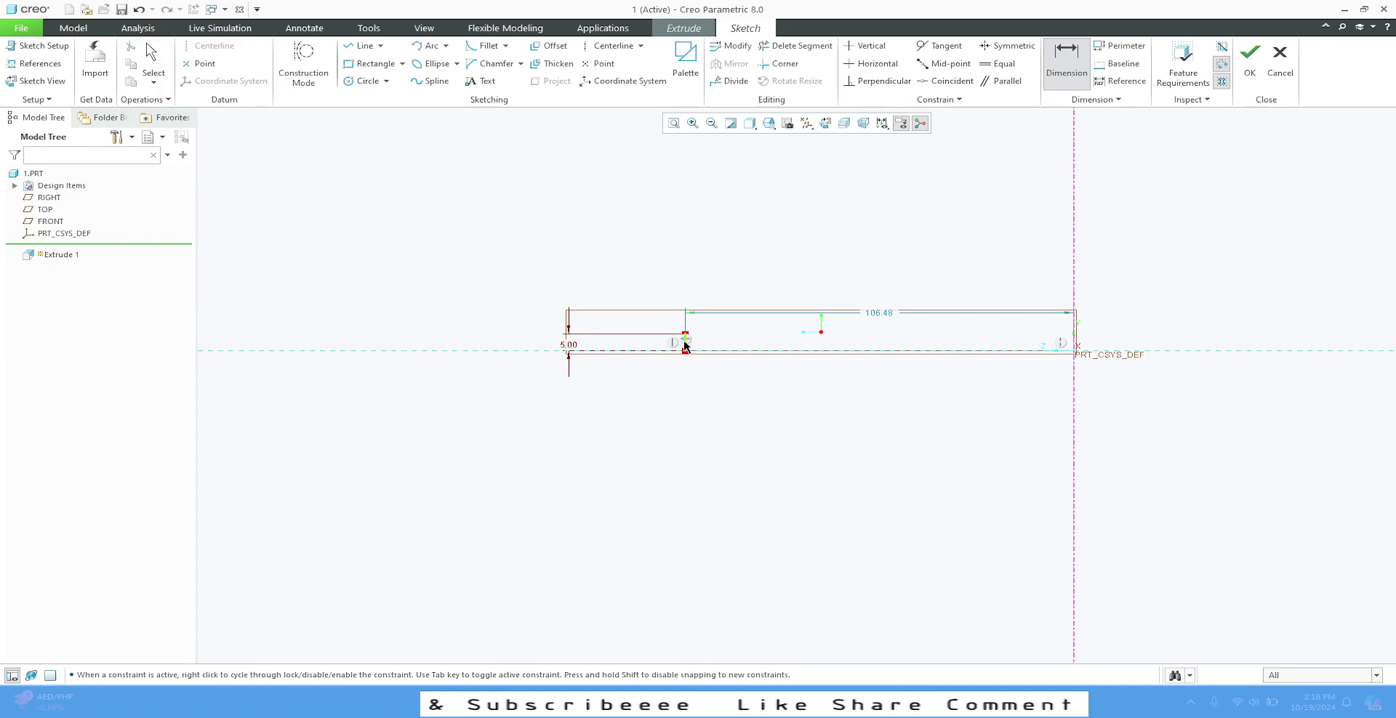
left_click(1073, 228)
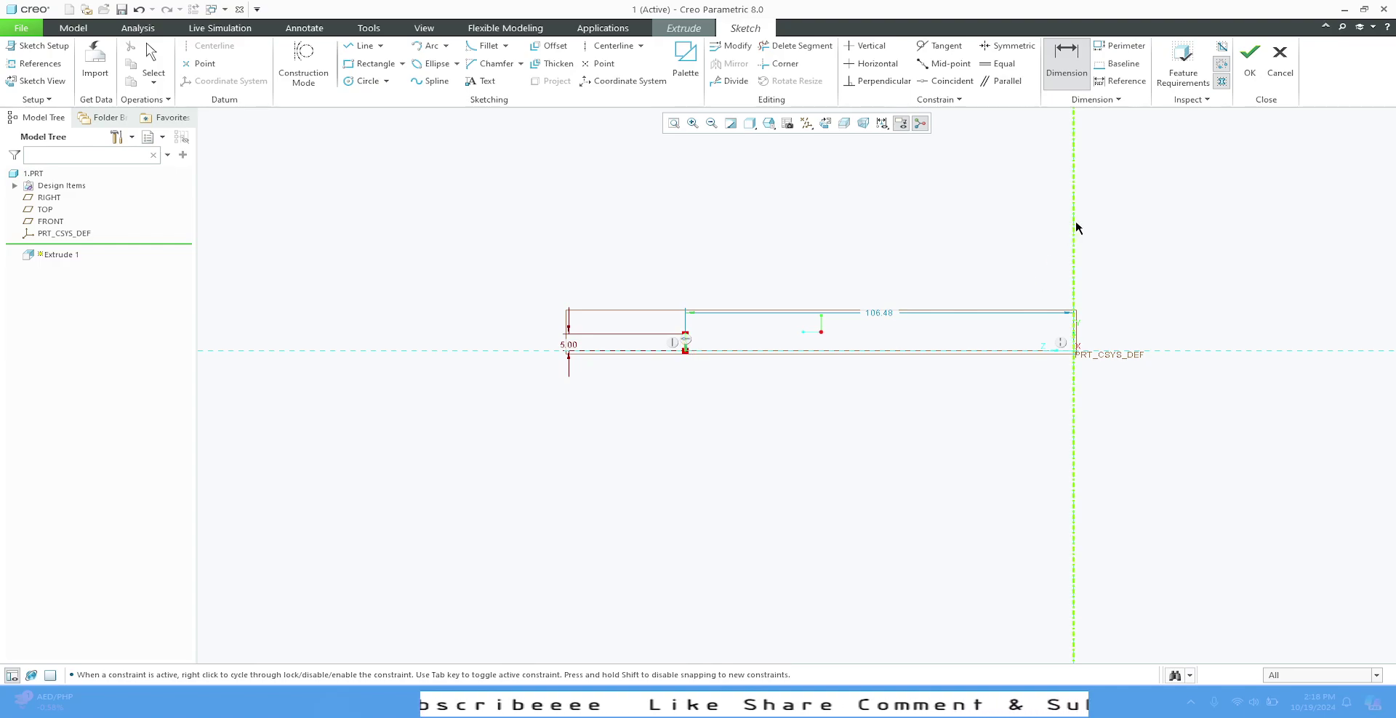
left_click(685, 351)
middle_click(1147, 427)
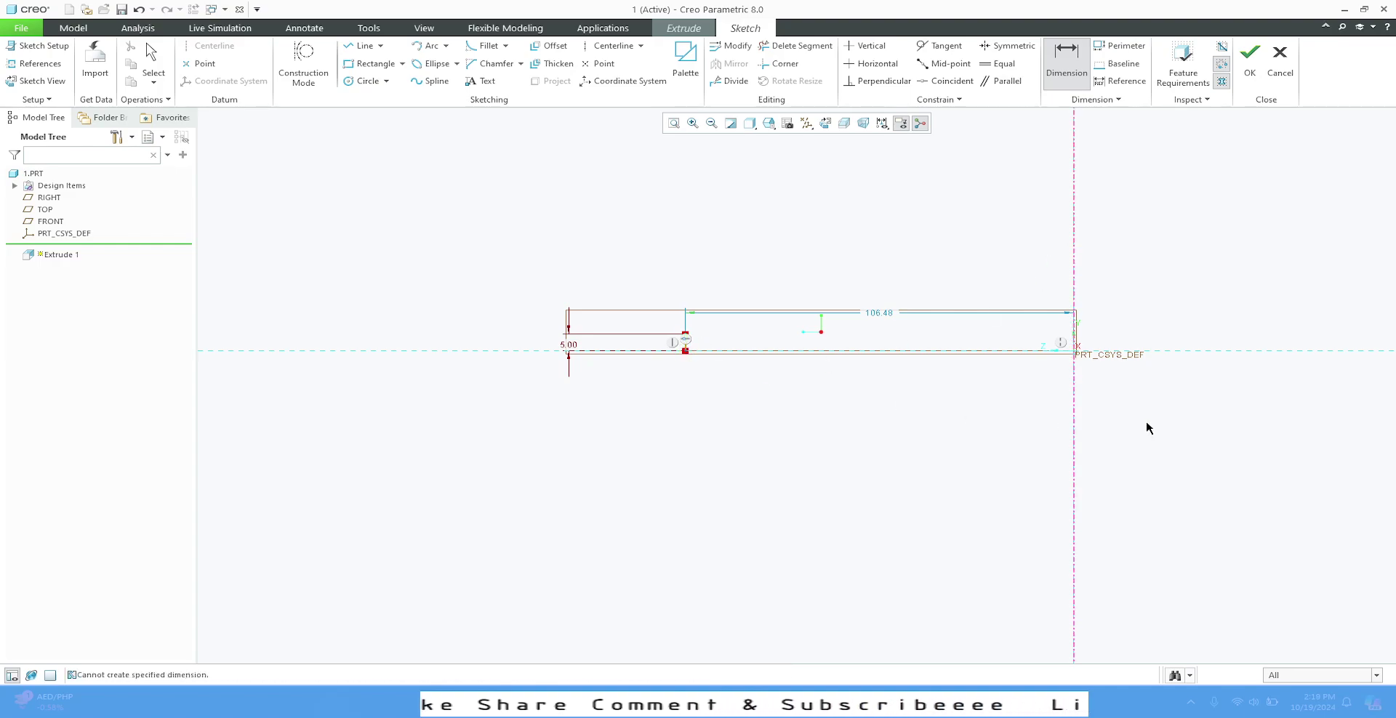
scroll(530, 449, "down", 1)
scroll(530, 449, "down", 2)
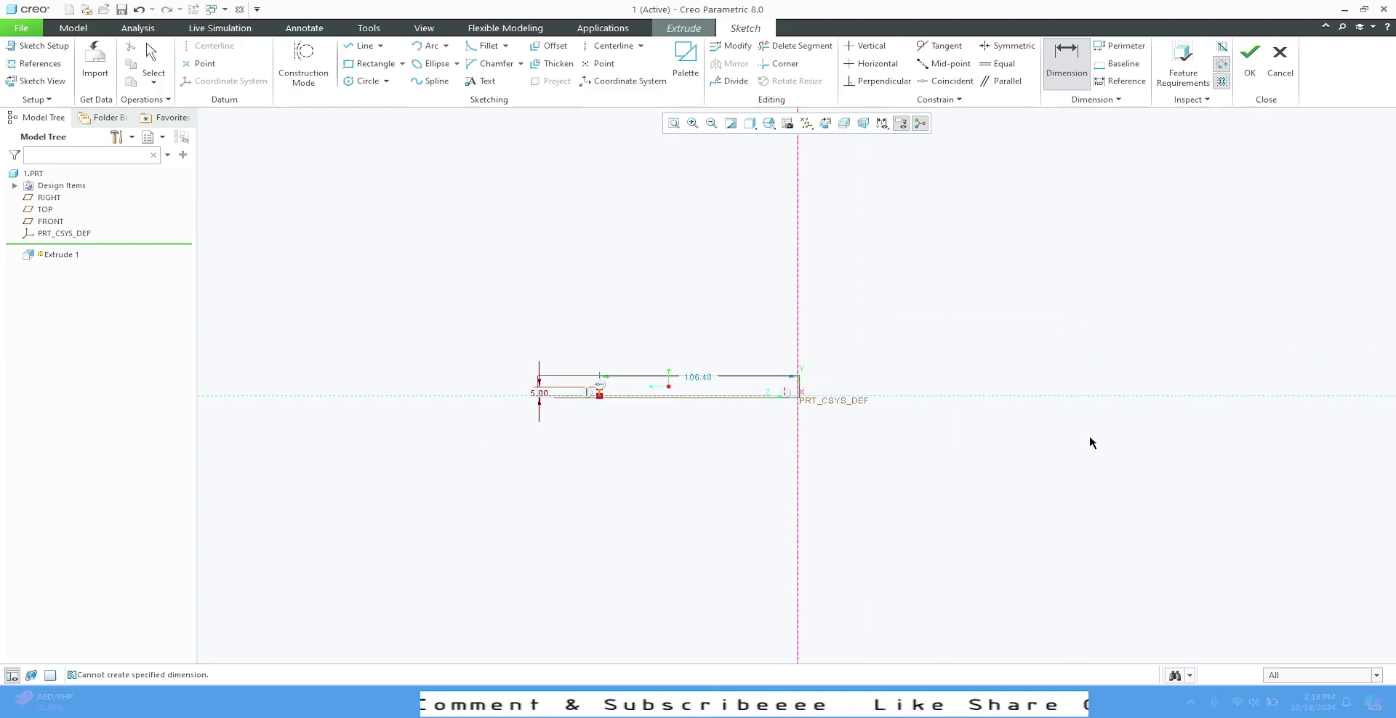
scroll(1090, 443, "up", 1)
scroll(1091, 443, "up", 1)
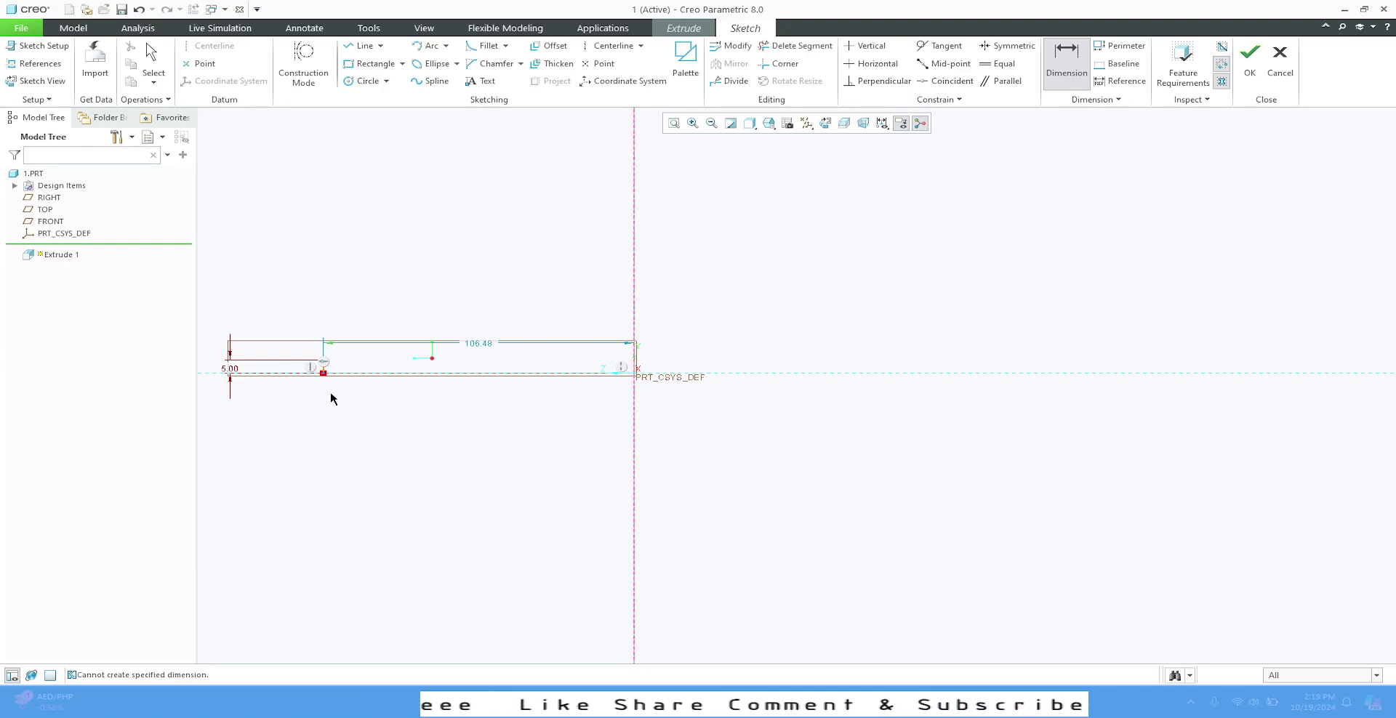
scroll(324, 372, "up", 1)
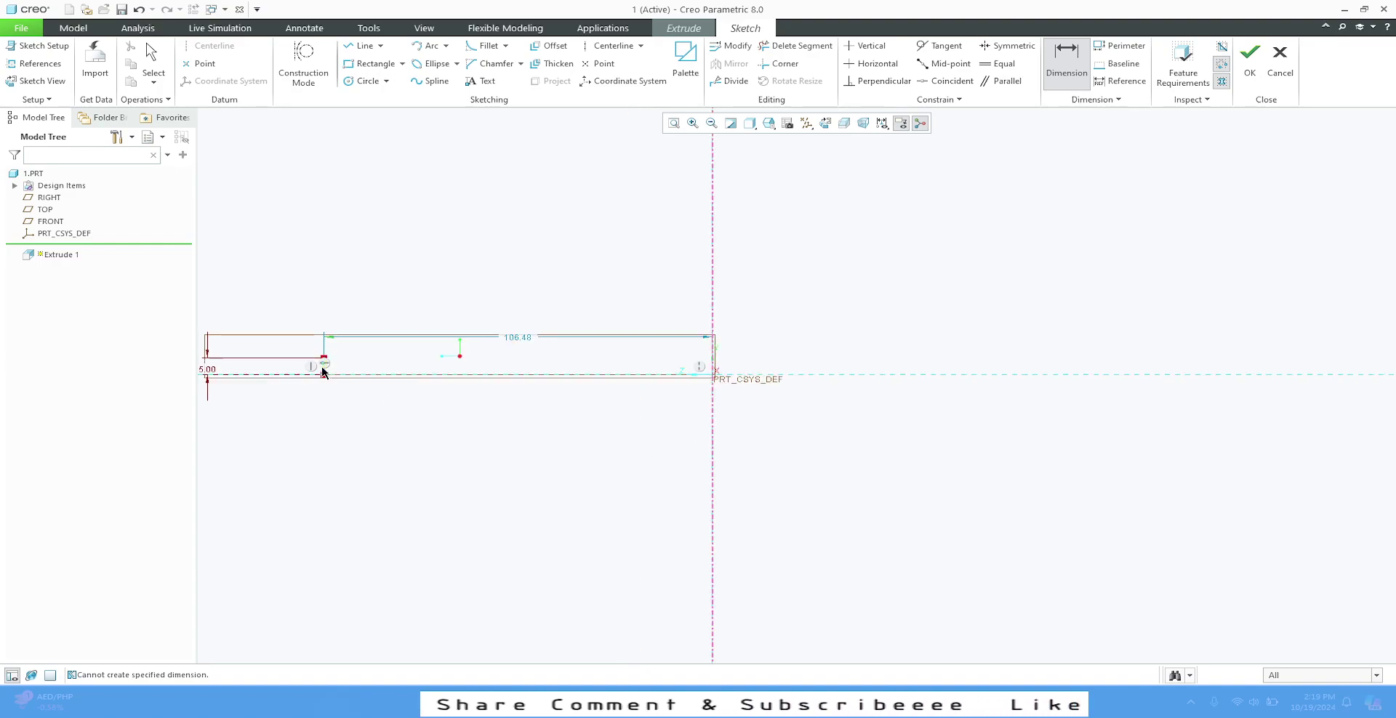
scroll(325, 372, "up", 1)
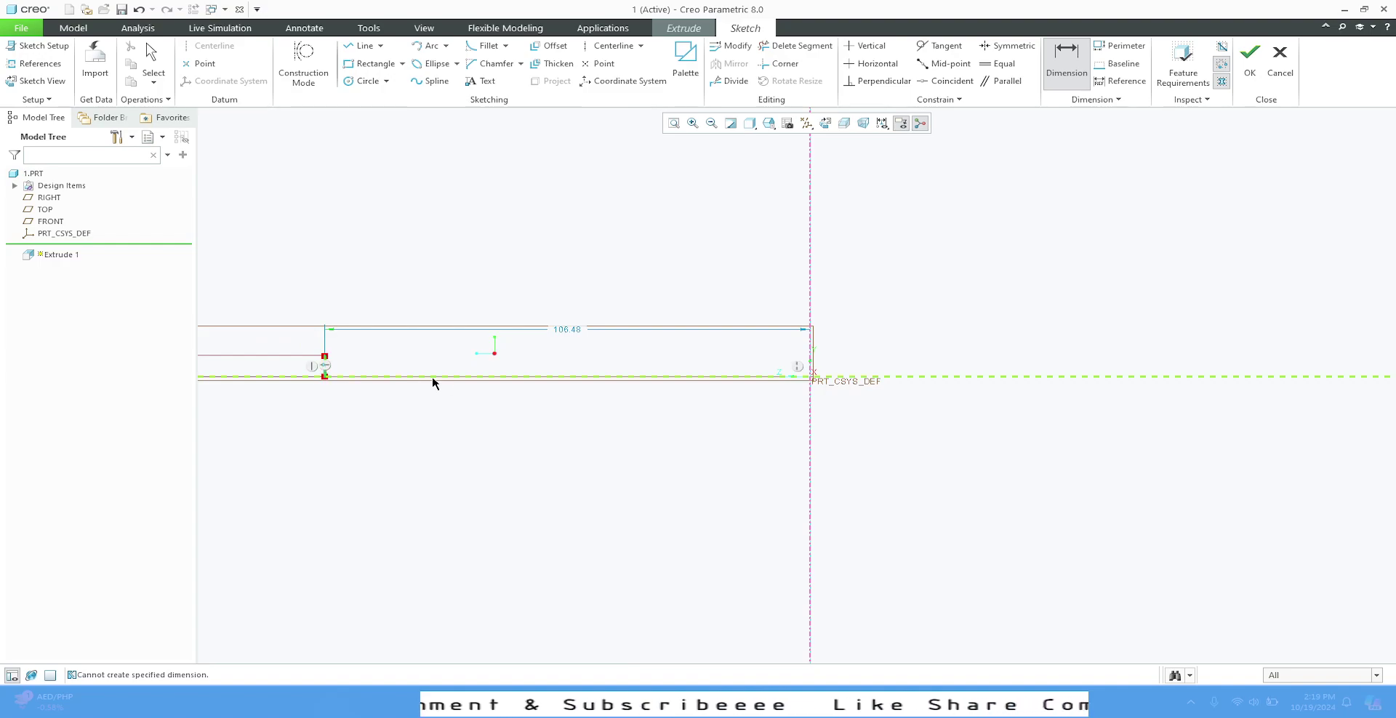
left_click(810, 411)
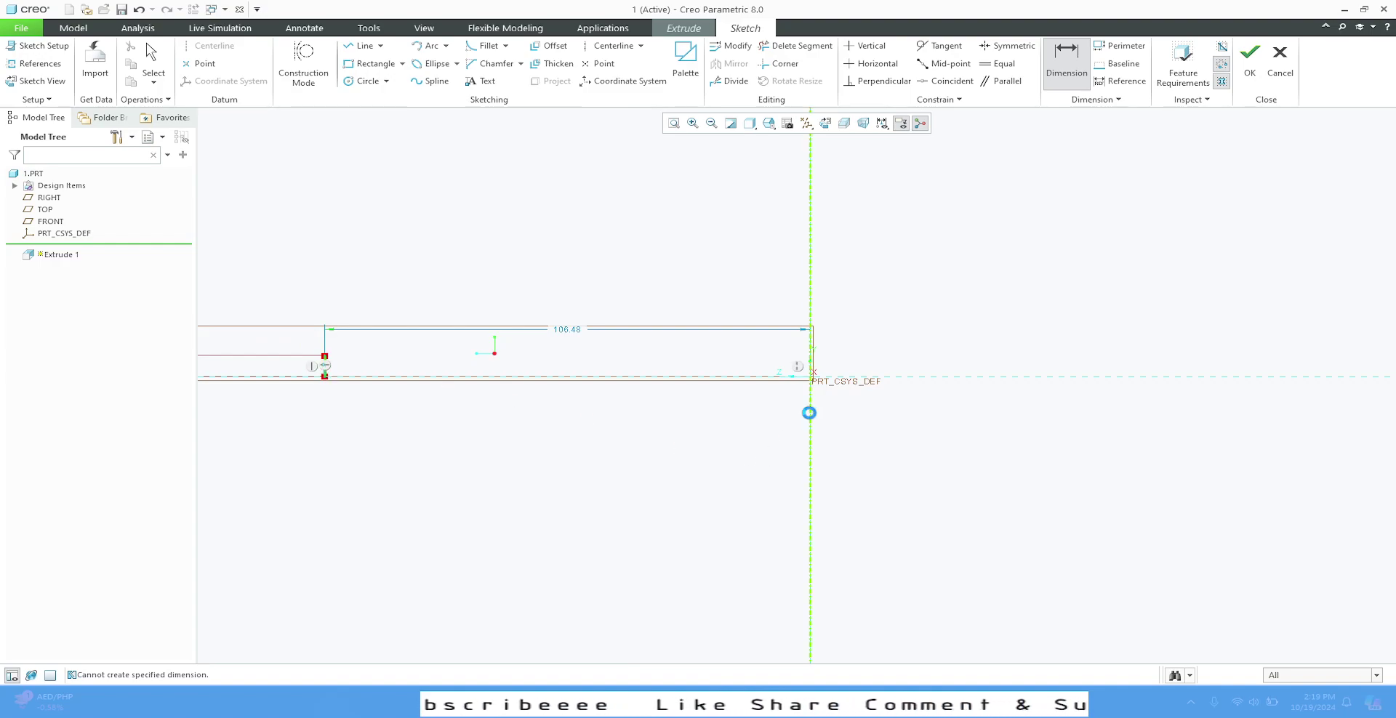
middle_click(1121, 456)
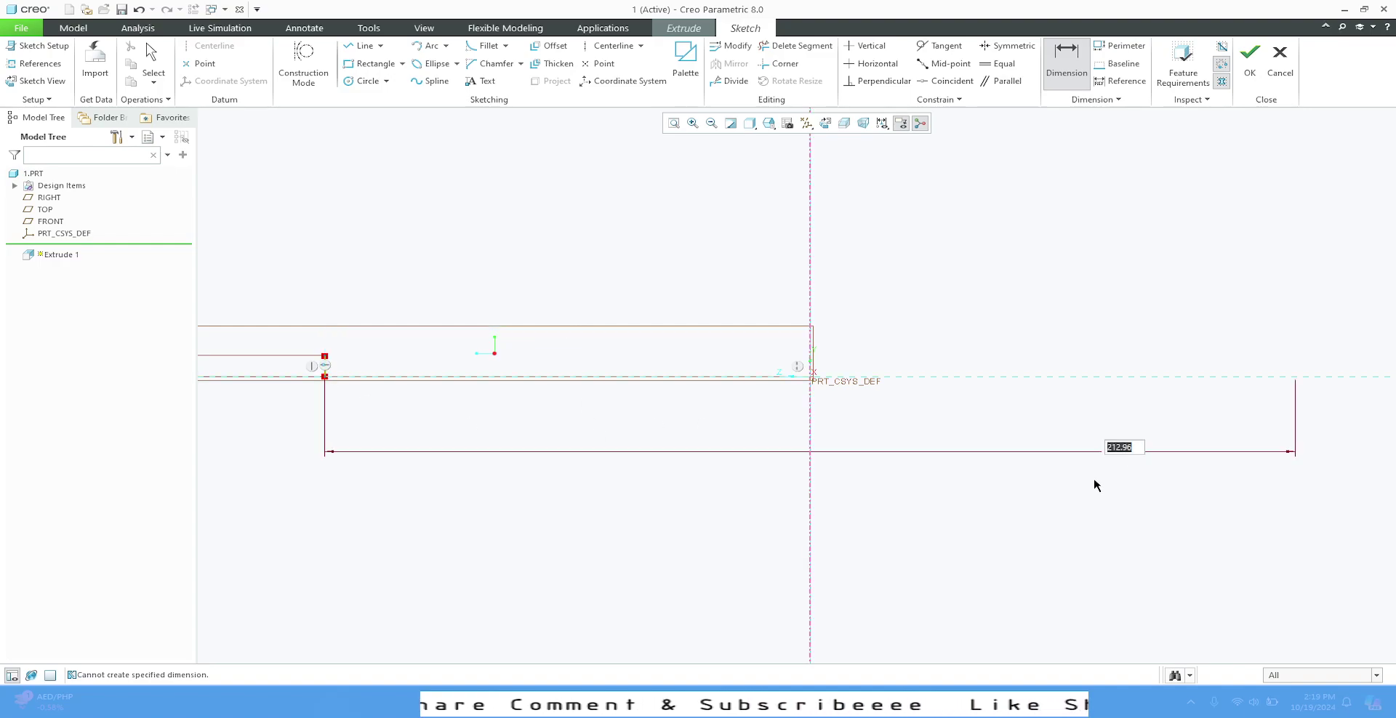
type("35")
key("Return")
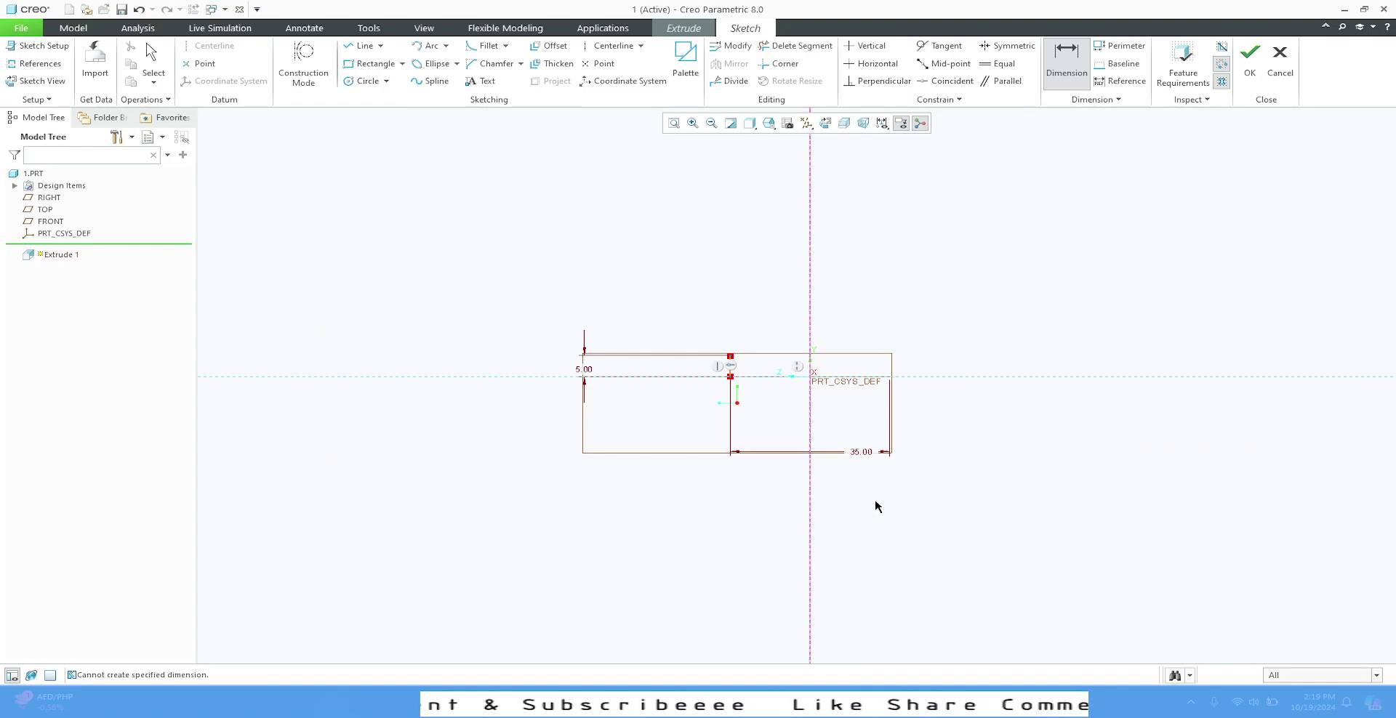
middle_click(875, 503)
Hide the spin centre and all datum planes, axes, points and coordinate systems.
left_click(920, 123)
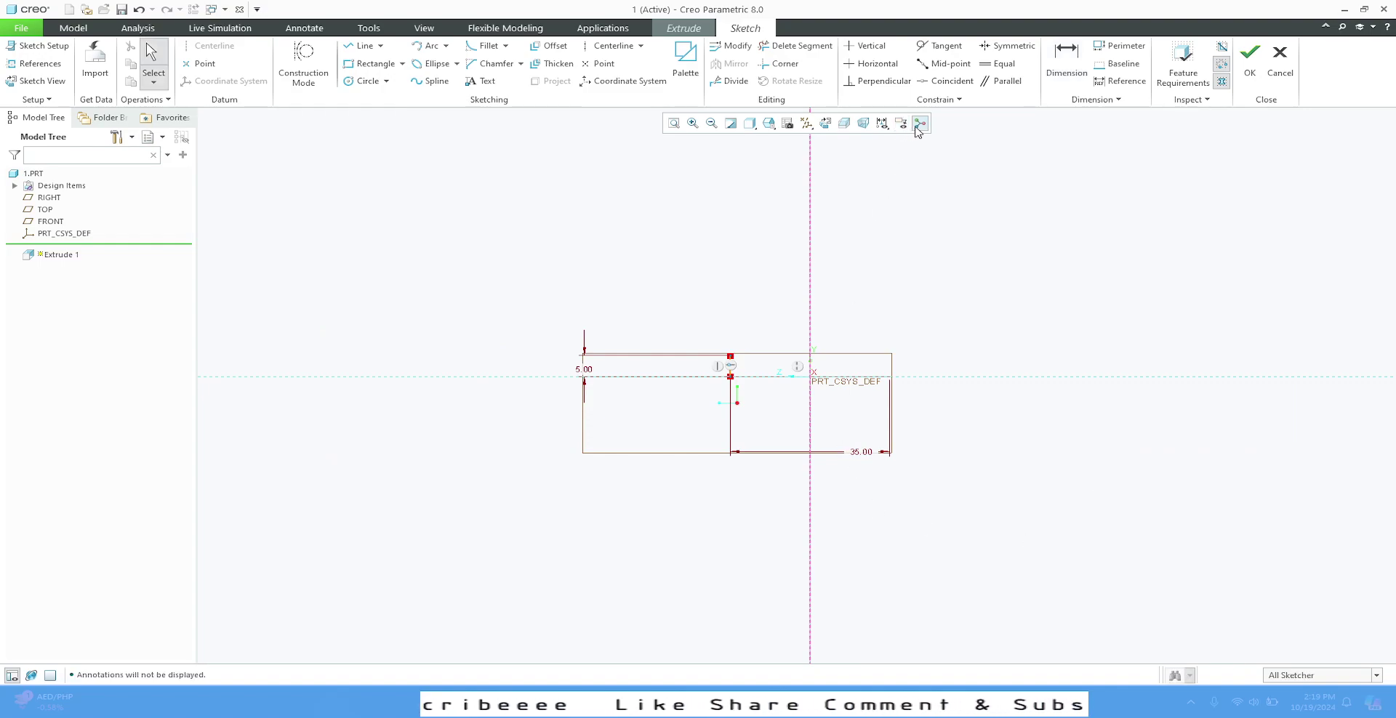
left_click(808, 125)
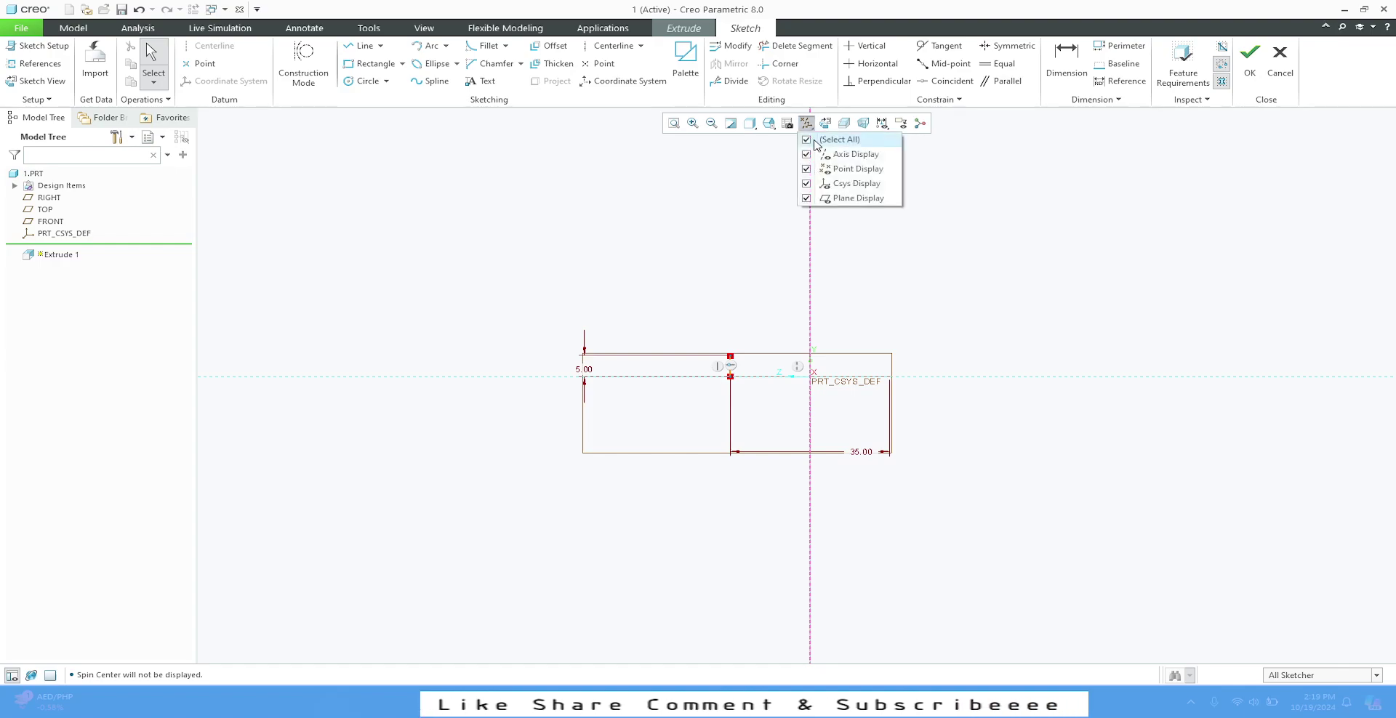
left_click(810, 139)
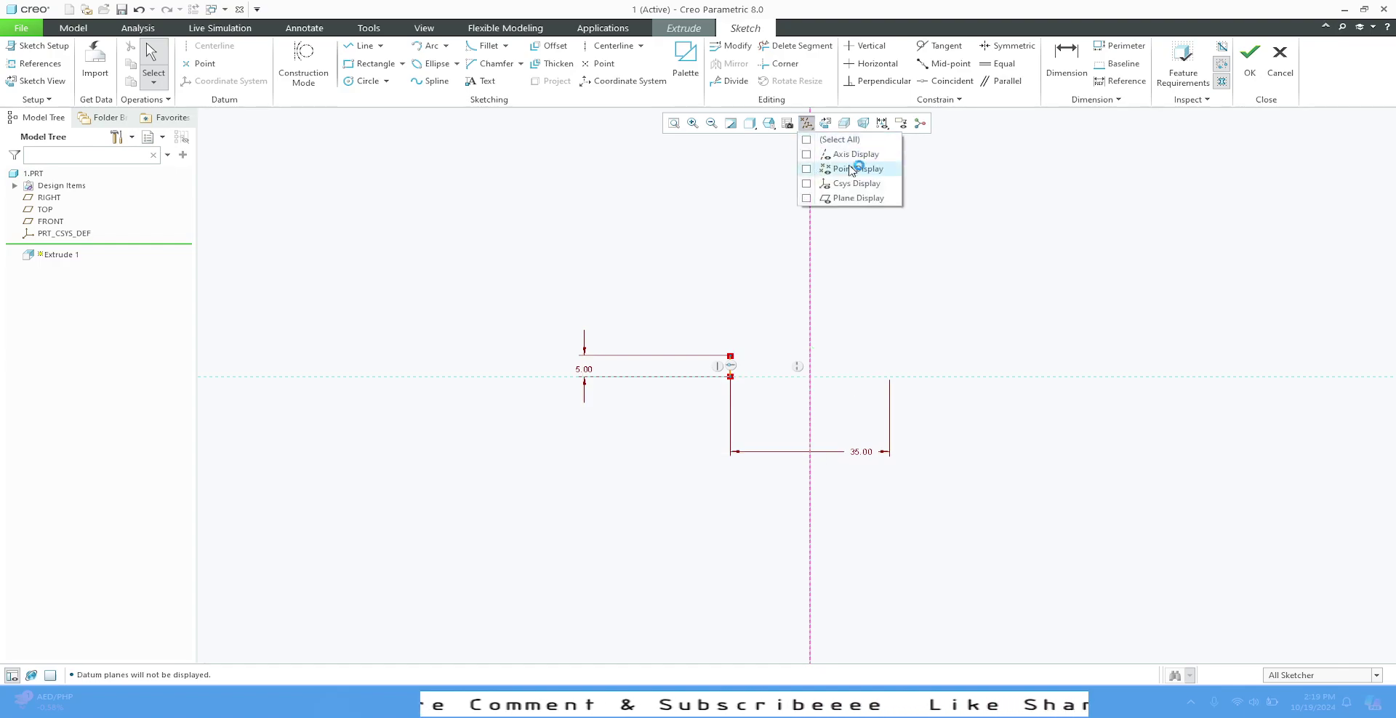
Move the 35.00 dimension up closer to the sketch geometry.
scroll(869, 393, "down", 3)
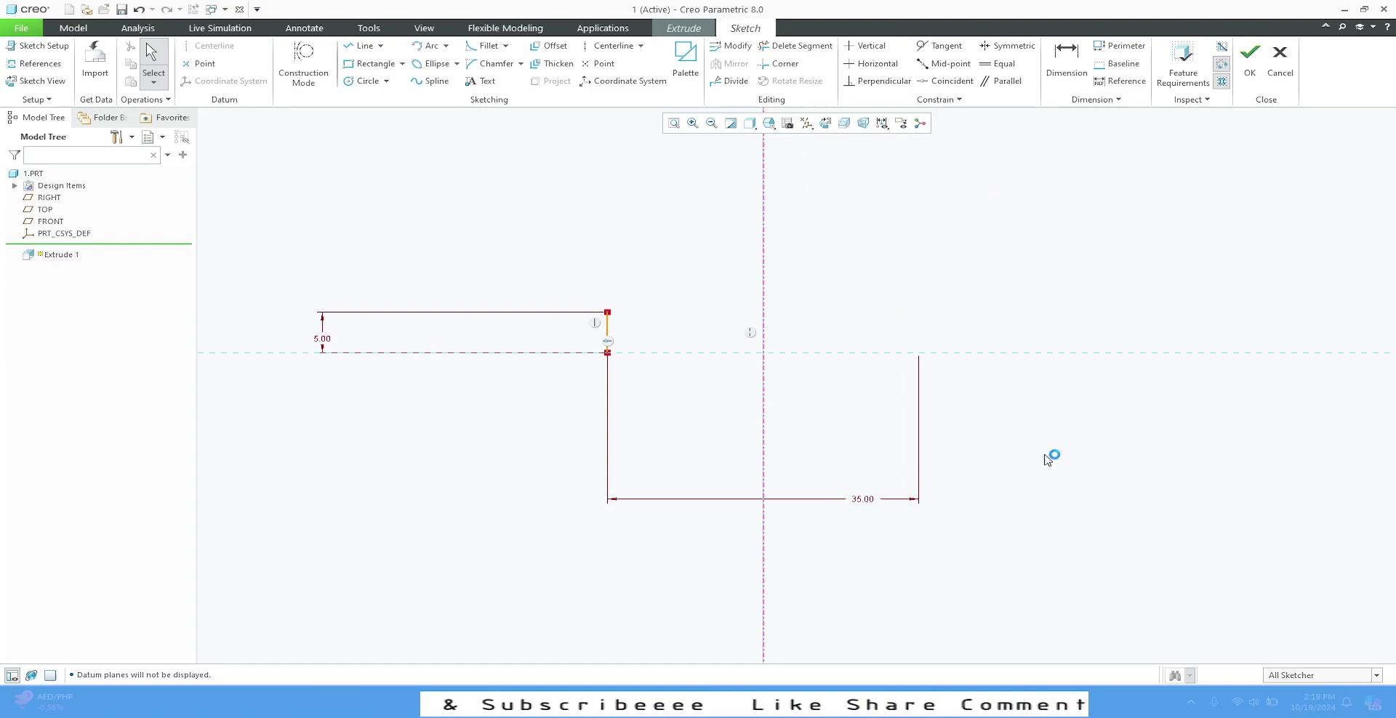
left_click_drag(865, 499, 791, 378)
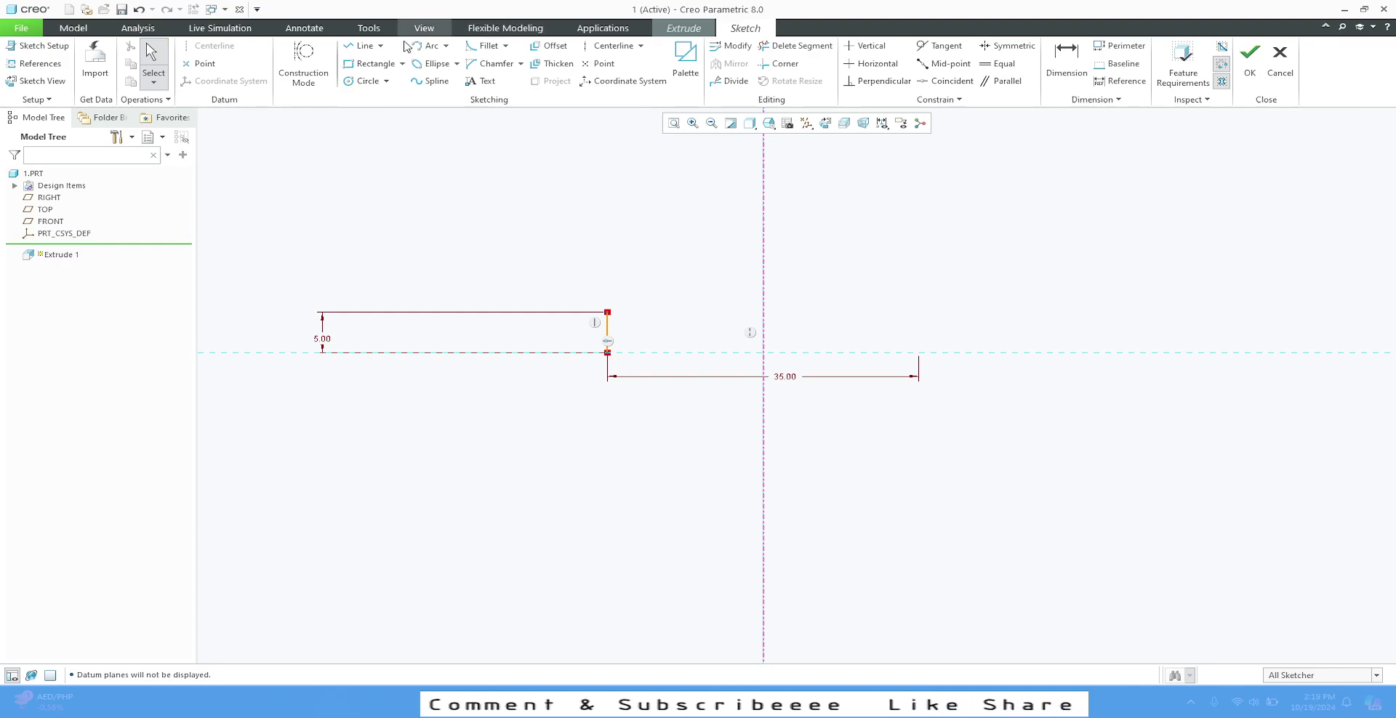
left_click(363, 45)
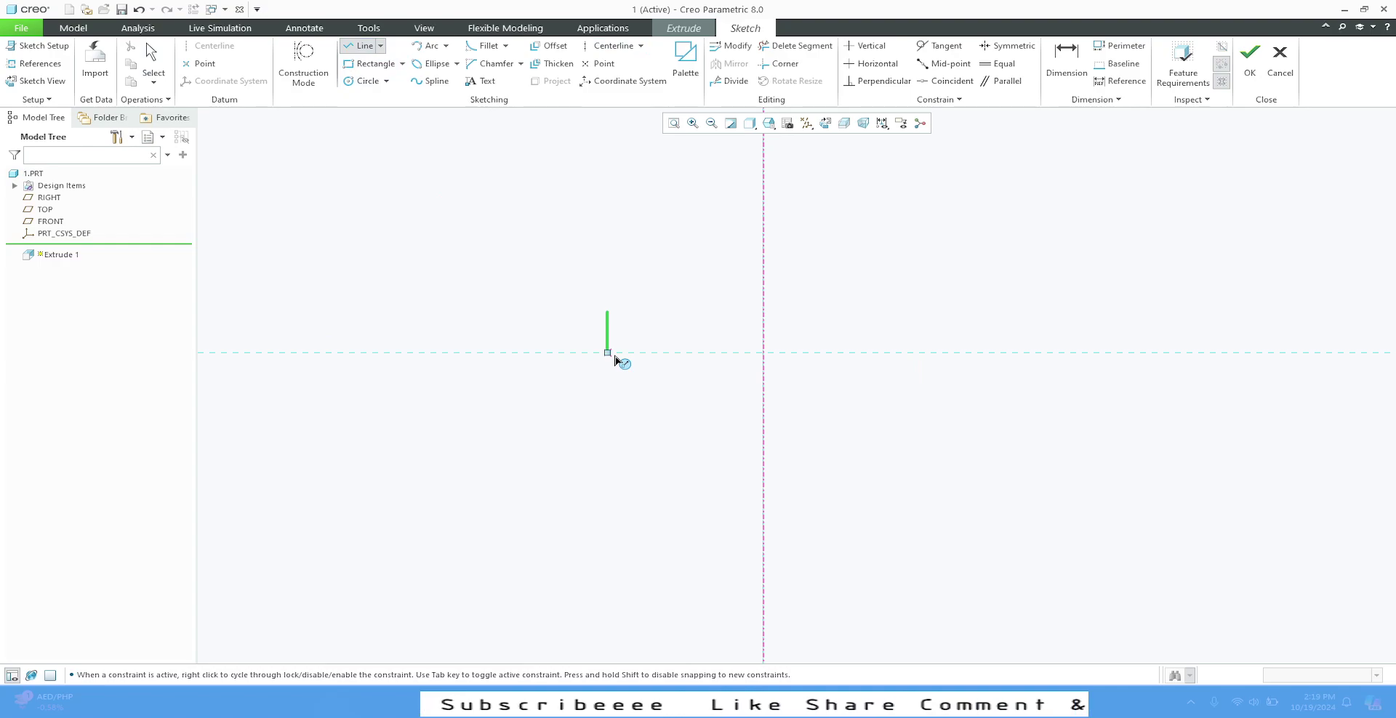
Draw the left L-shaped leg and tall edge, then mirror them across the centerline.
left_click(607, 353)
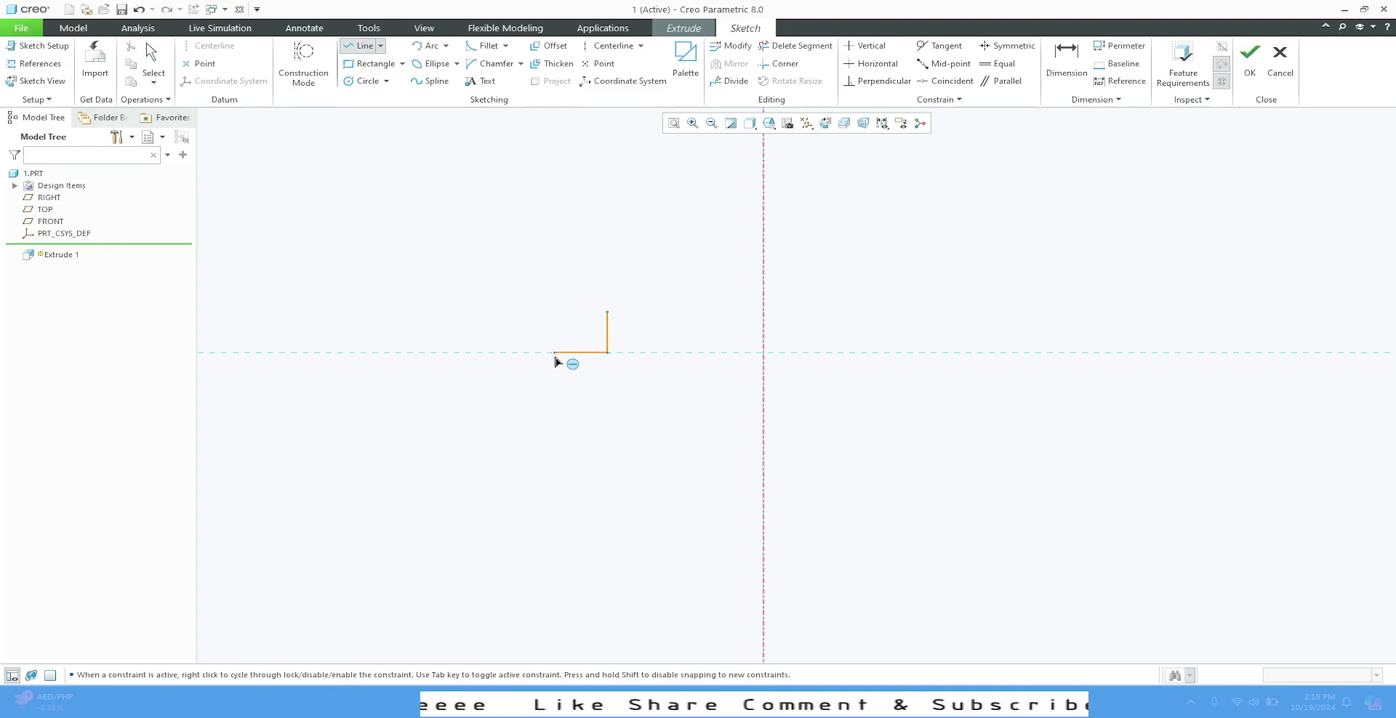
left_click(555, 353)
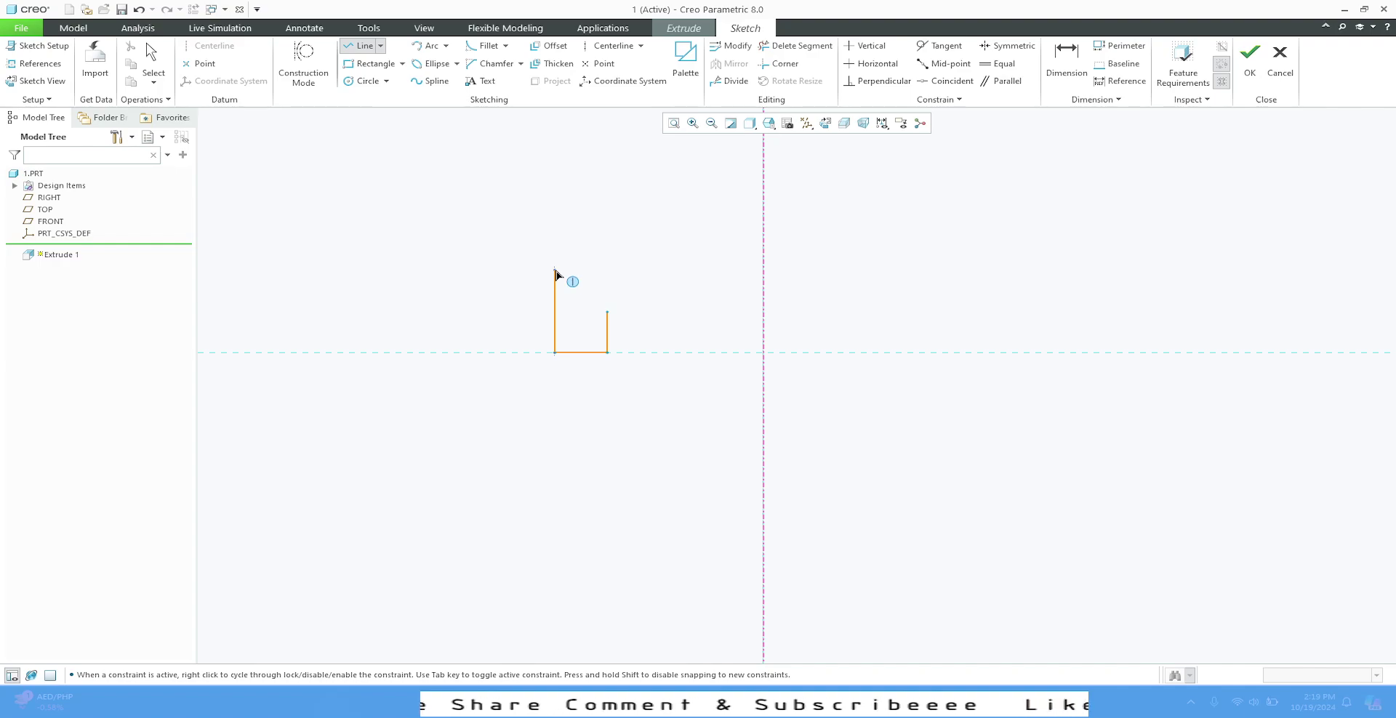
left_click(556, 274)
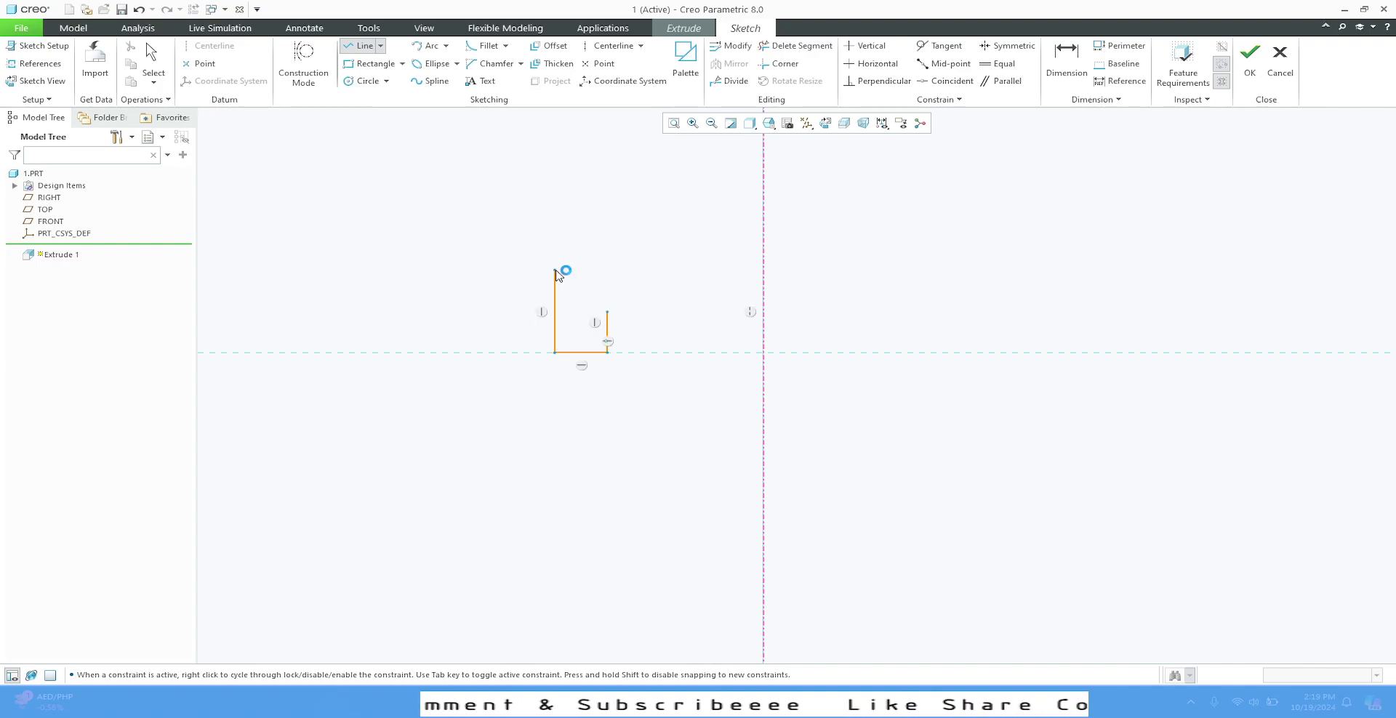
middle_click(582, 296)
middle_click(639, 274)
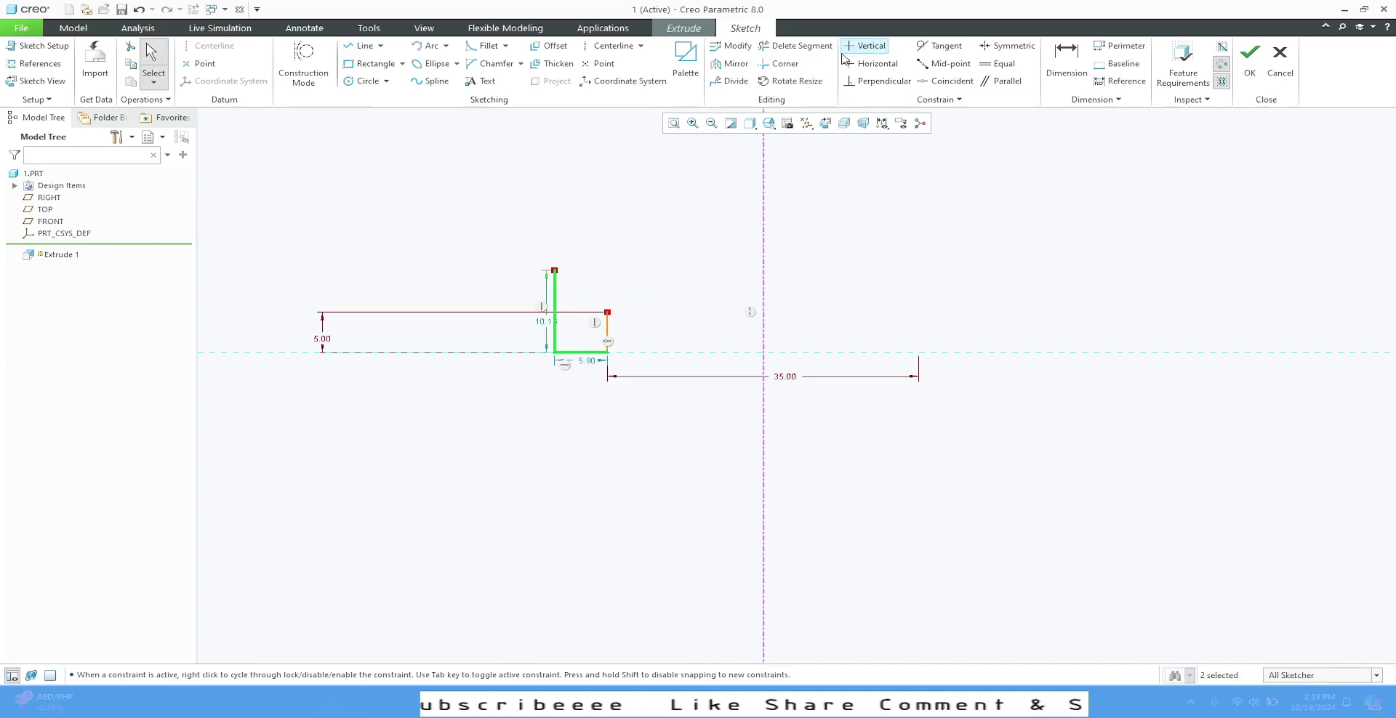
left_click(729, 64)
left_click(763, 214)
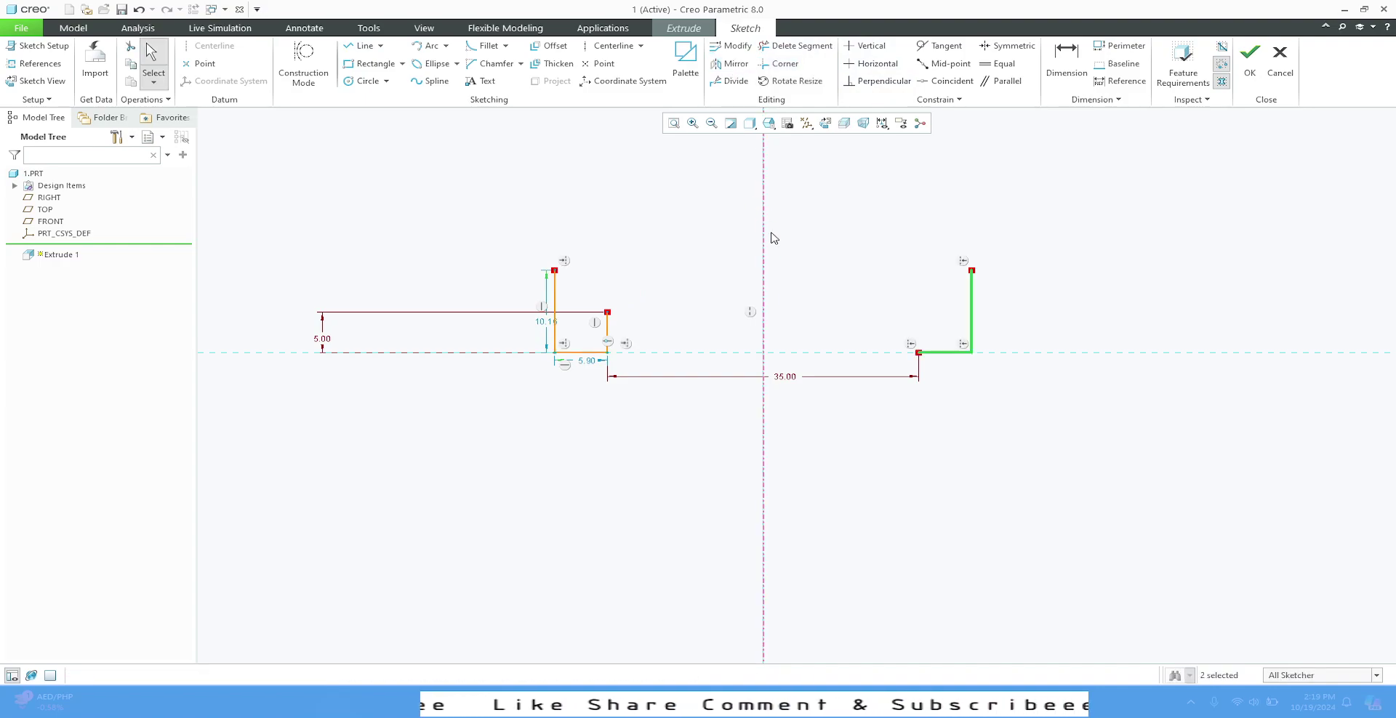
Join the two tall edges across the top and draw the notch's top and right edges.
left_click(361, 45)
left_click(555, 270)
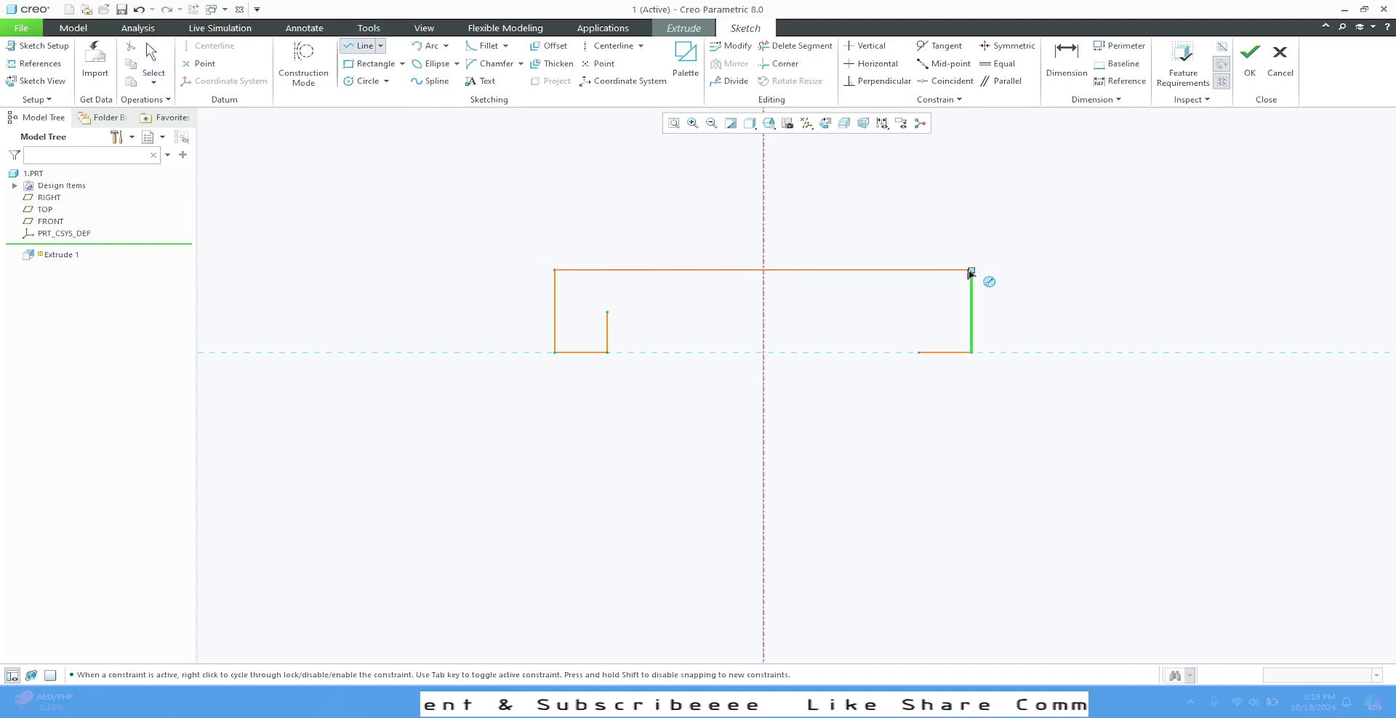
left_click(971, 270)
middle_click(983, 208)
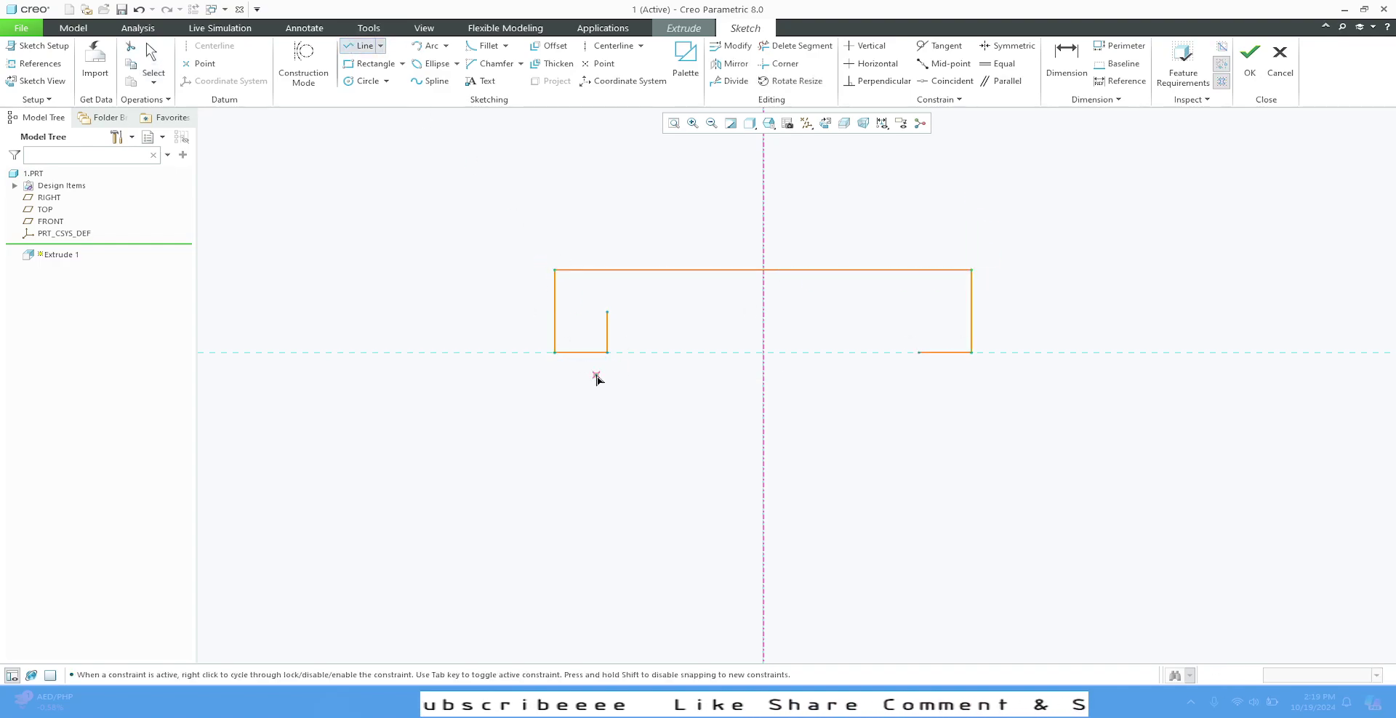
left_click(607, 312)
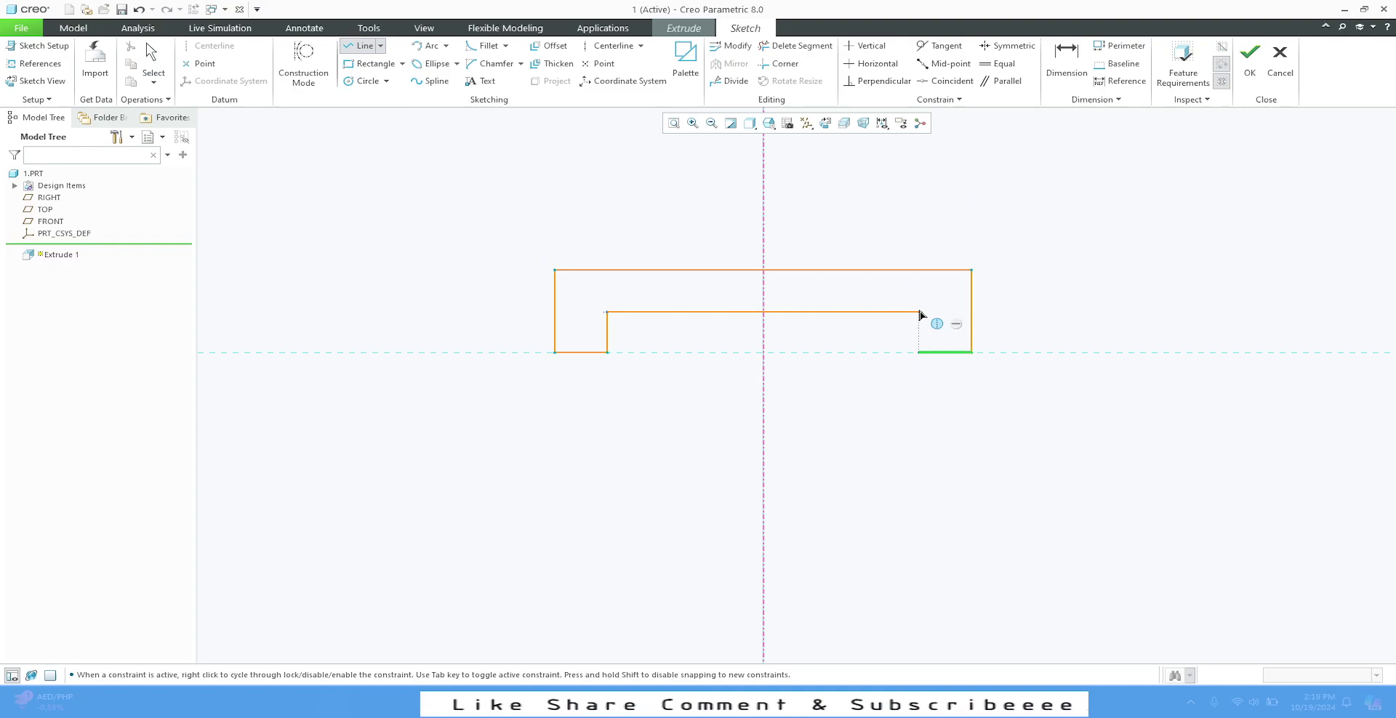
left_click(919, 311)
left_click(918, 352)
Reposition the overall height dimension, set it to 15, and bring up the reference drawing.
middle_click(932, 409)
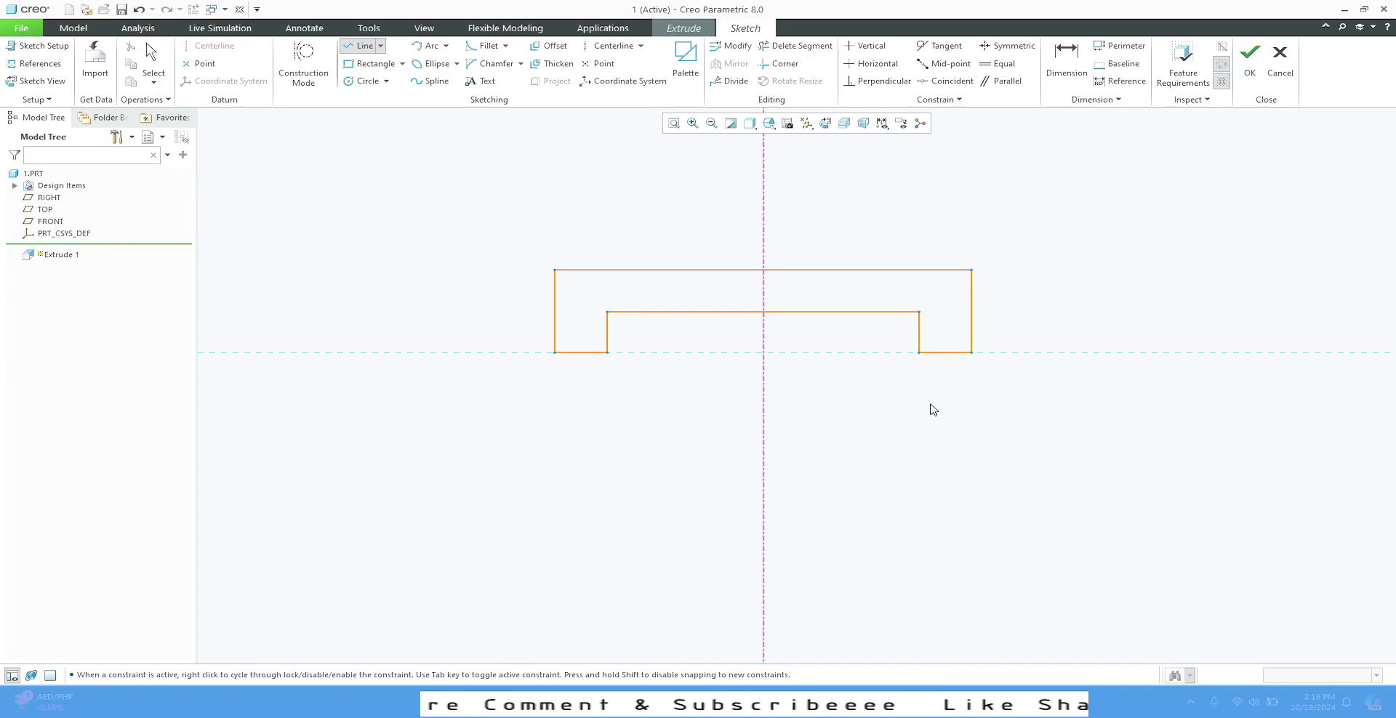
middle_click(933, 409)
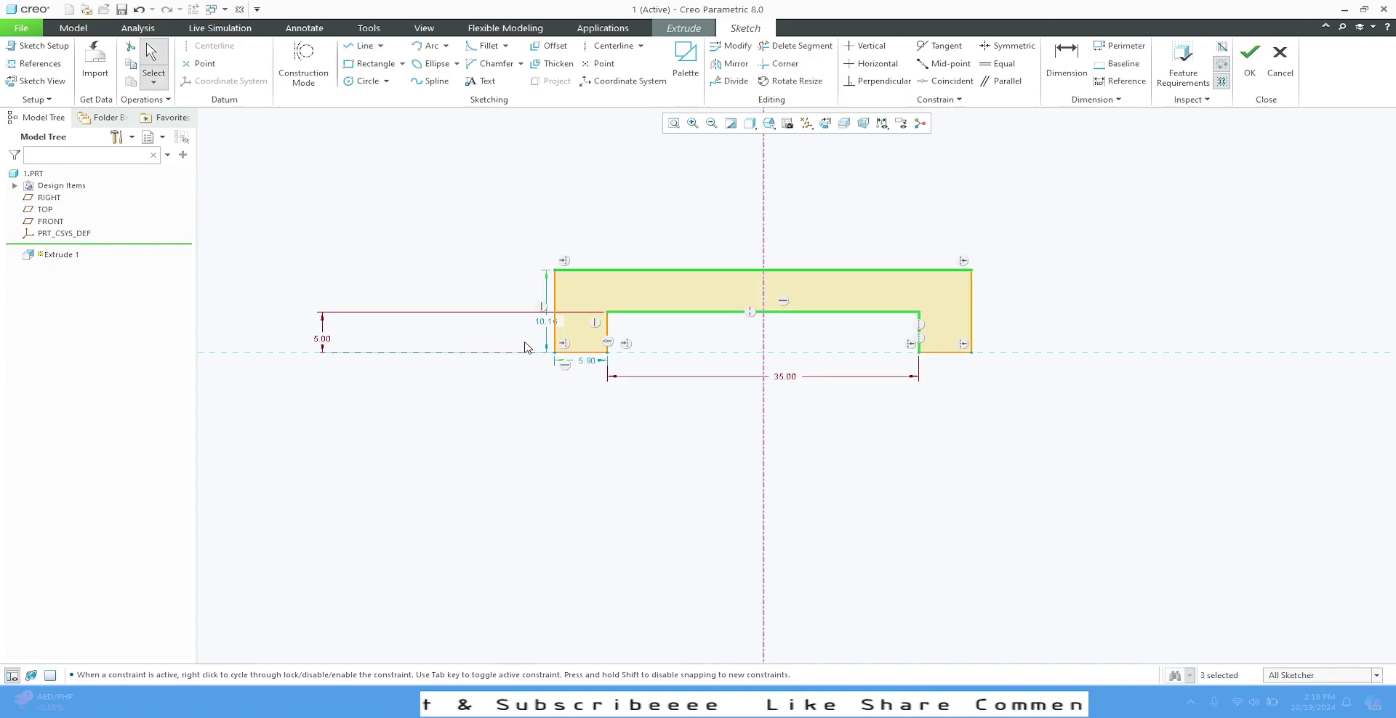
mouse_move(547, 321)
left_mouse_down()
mouse_move(489, 309)
mouse_move(1044, 303)
left_mouse_up()
double_click(1043, 303)
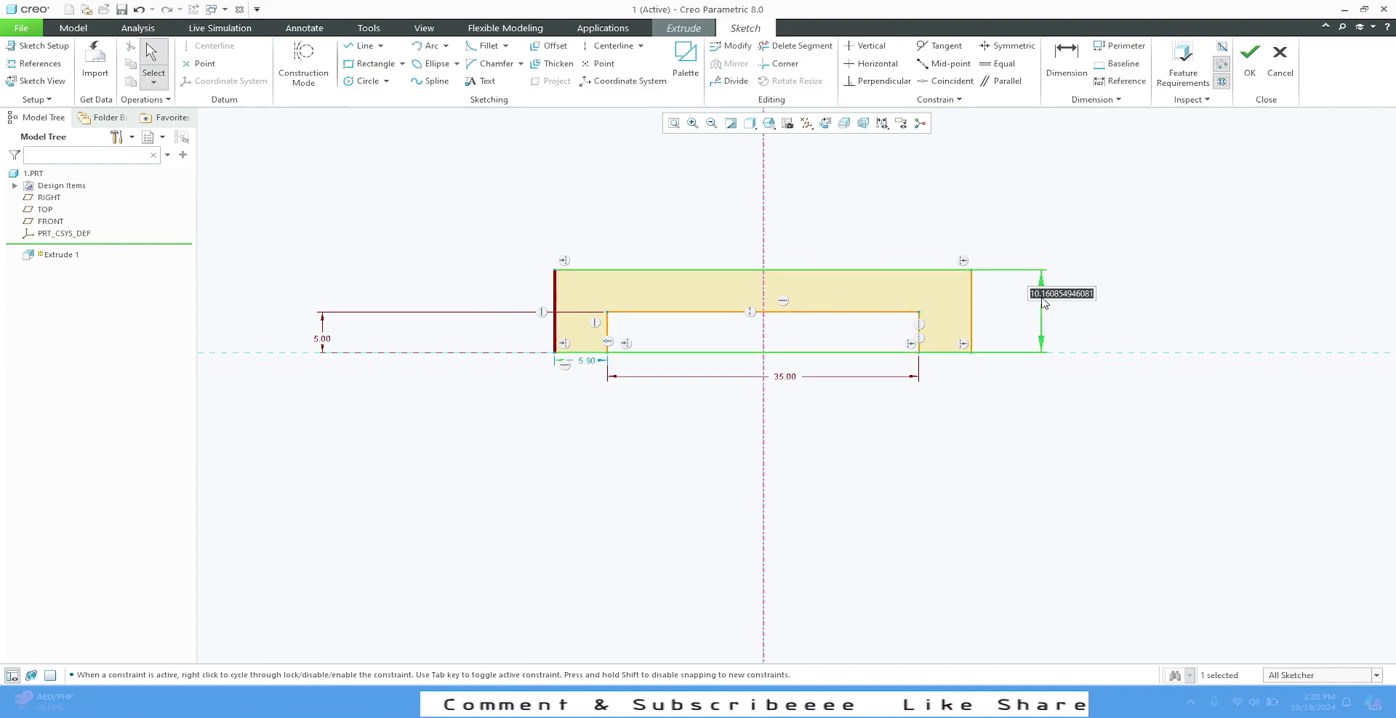
type("15")
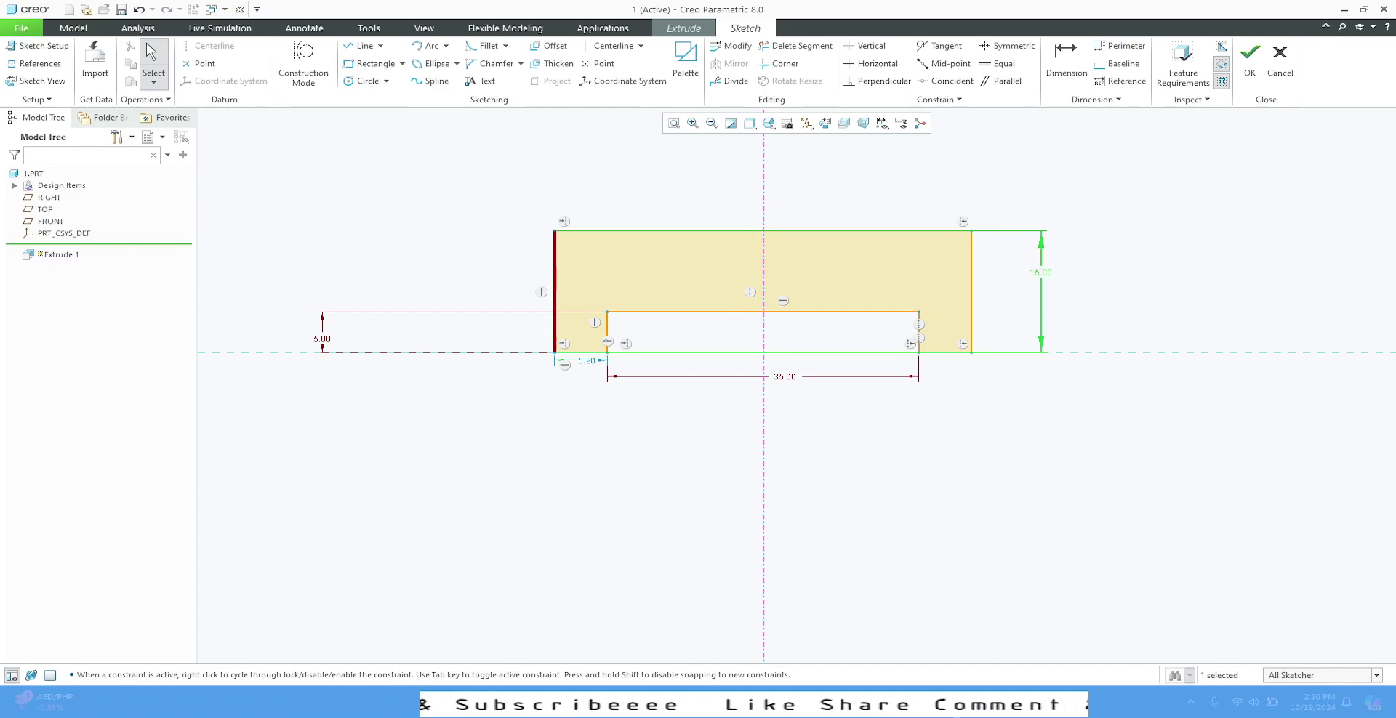
key("alt+Tab")
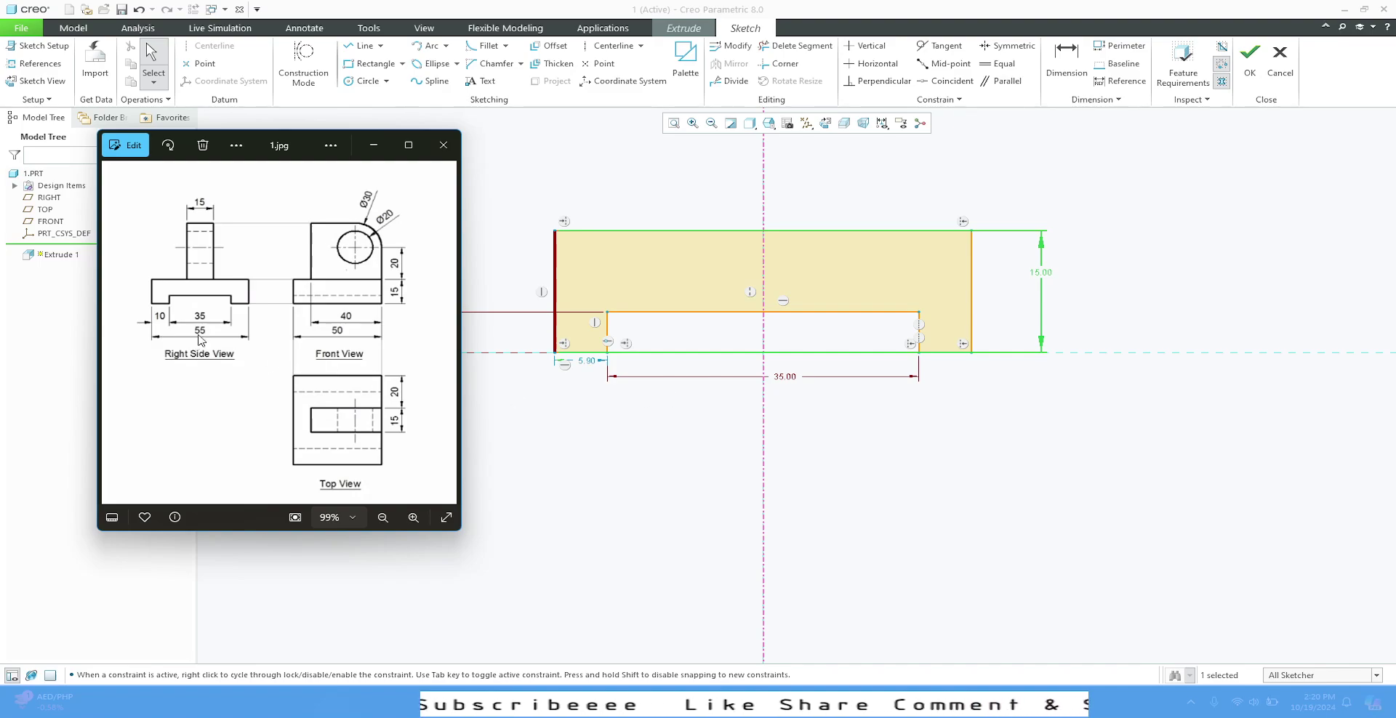
Dimension the overall width between the outer left and right edges as 55.
left_click(1075, 62)
left_click(556, 273)
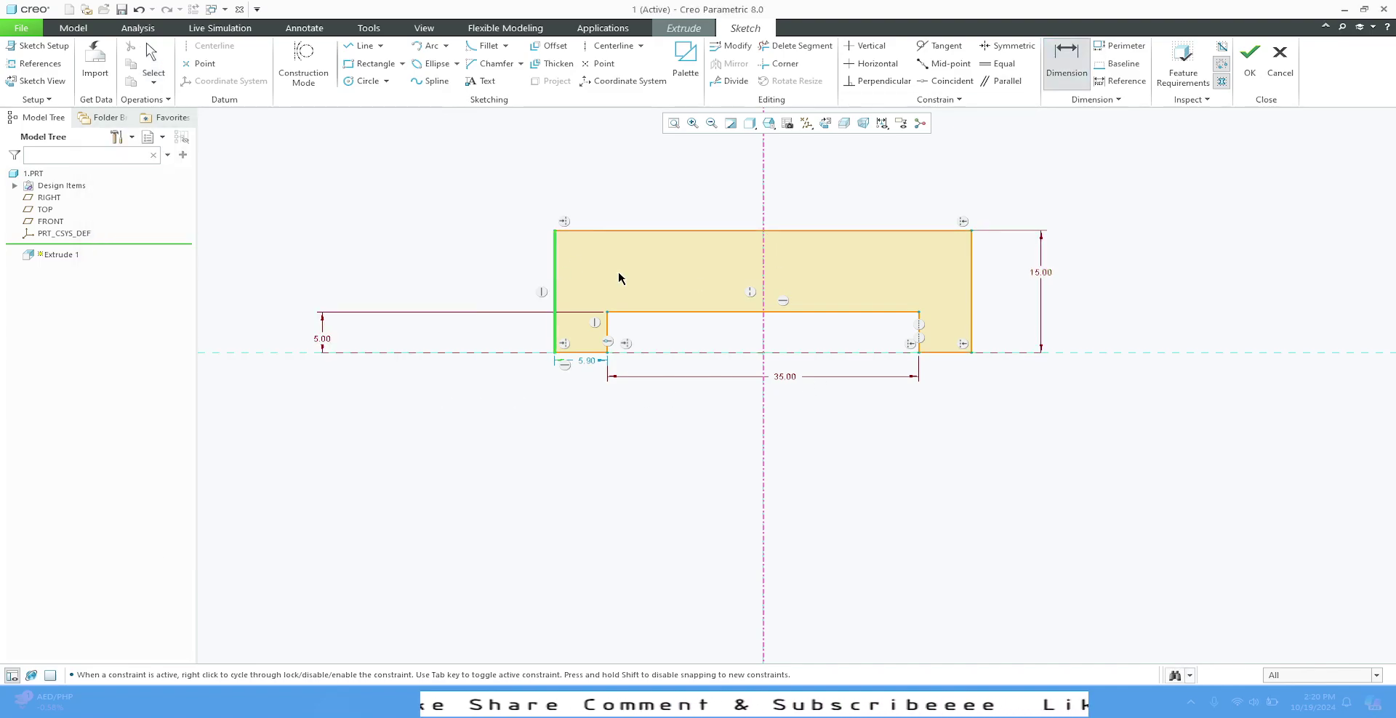
left_click(971, 271)
middle_click(775, 445)
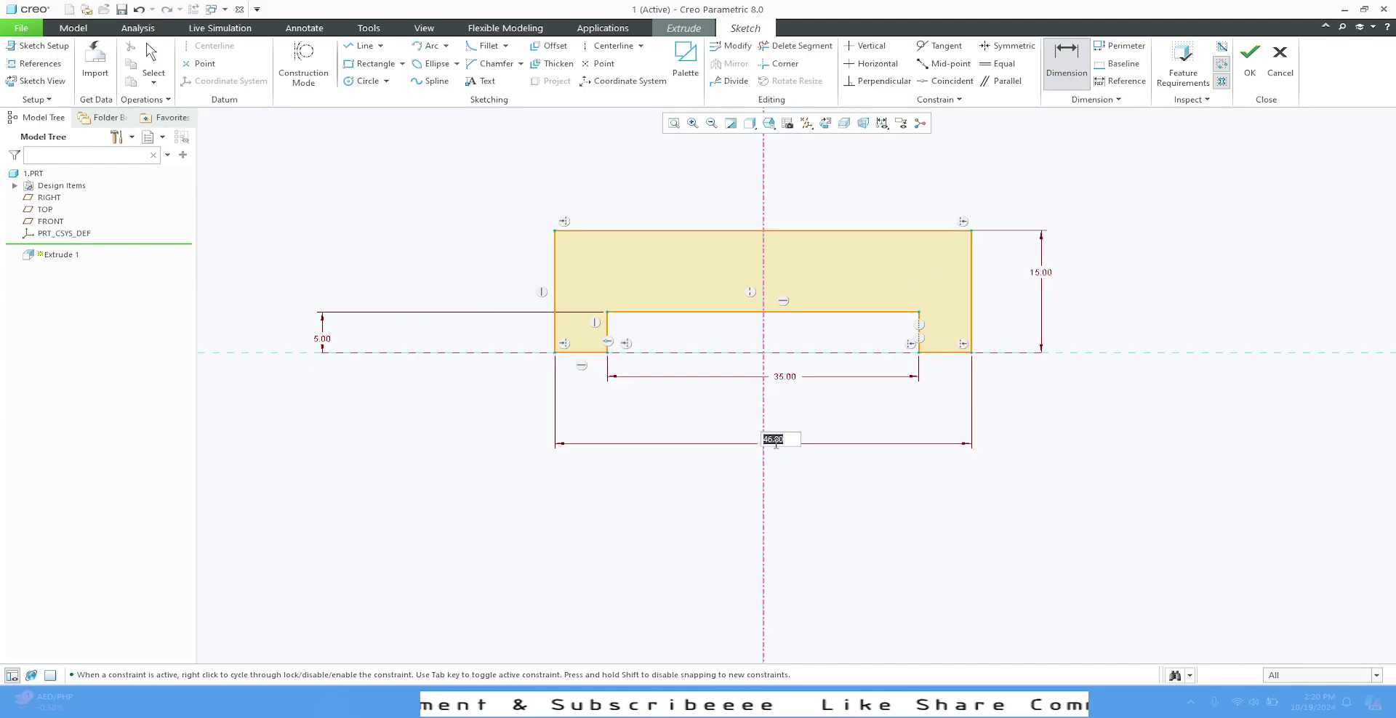
type("55")
key("Return")
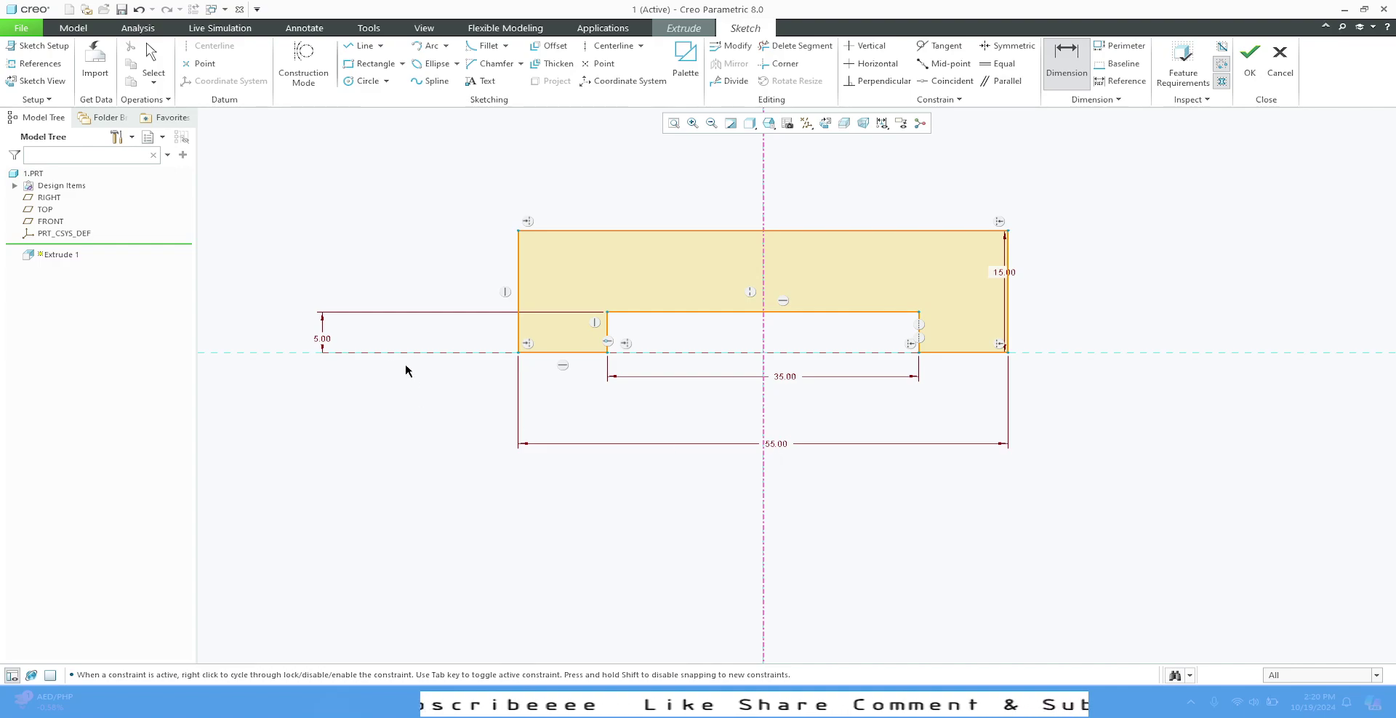
Move the 5.00 dimension into the notch and the 15.00 dimension outside the right side.
left_click(324, 342)
left_click(652, 334)
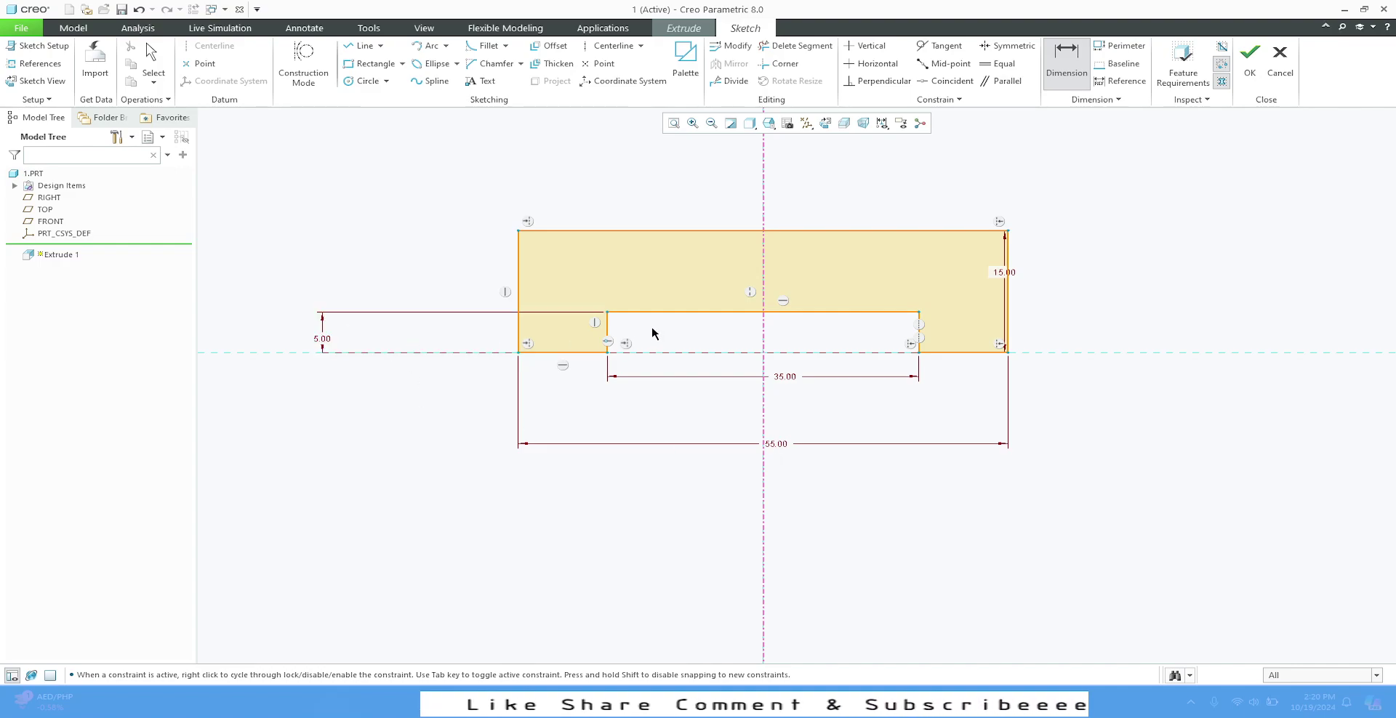
middle_click(632, 401)
left_click_drag(322, 339, 648, 334)
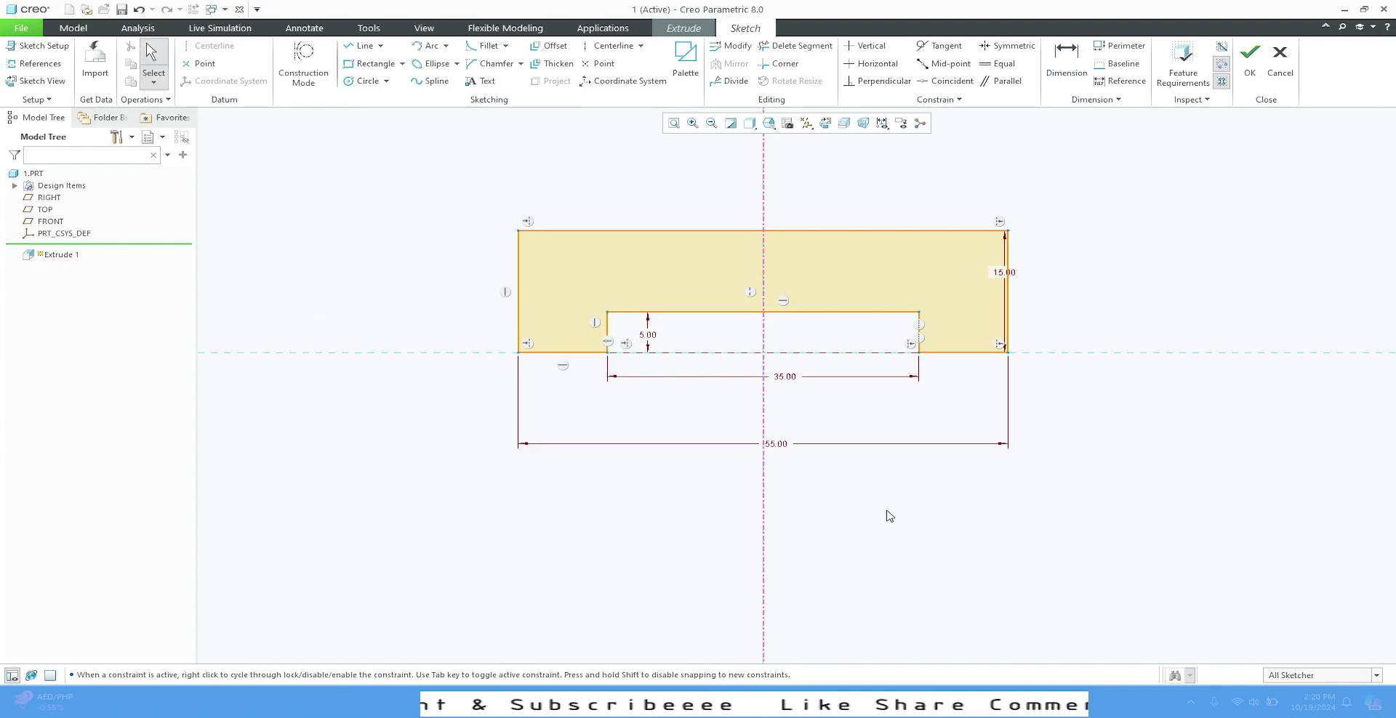
left_click_drag(1001, 272, 1095, 275)
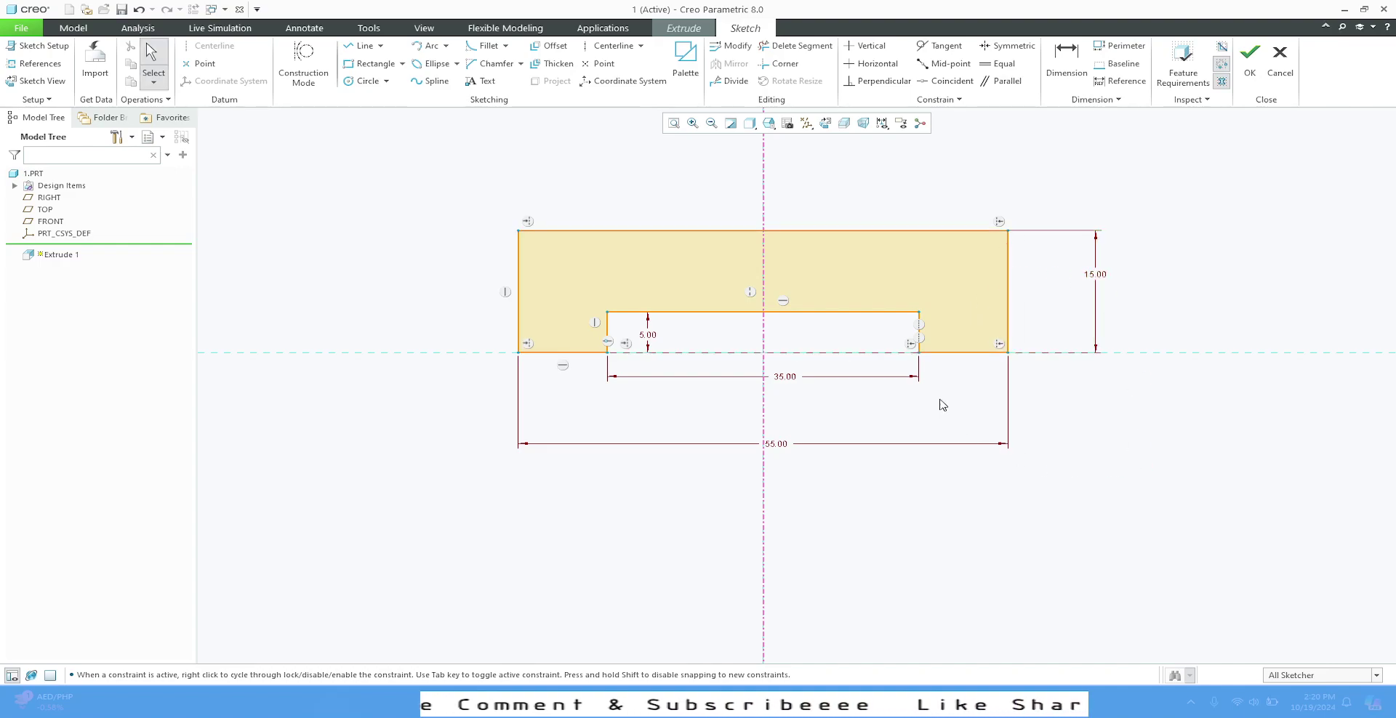
Try a 10 dimension under the left leg, undo it, and accept the sketch.
left_click(1048, 86)
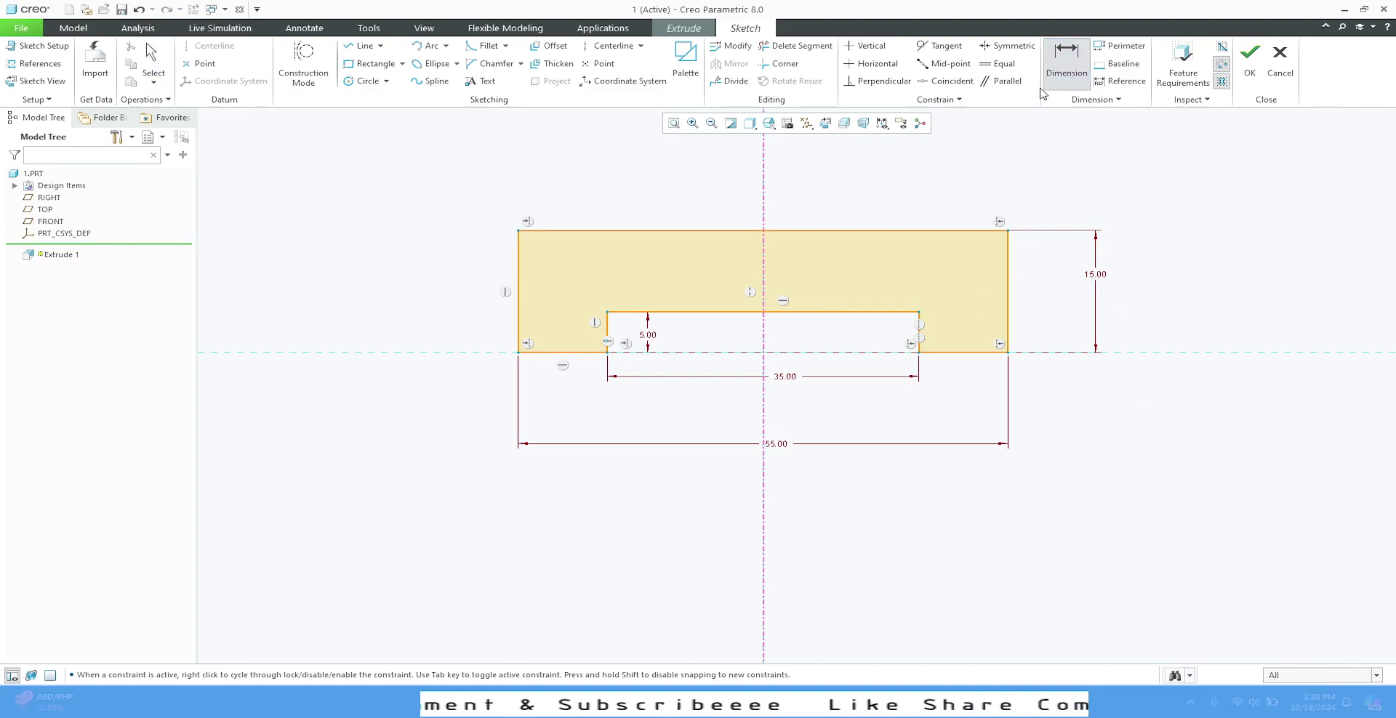
left_click(564, 354)
middle_click(557, 402)
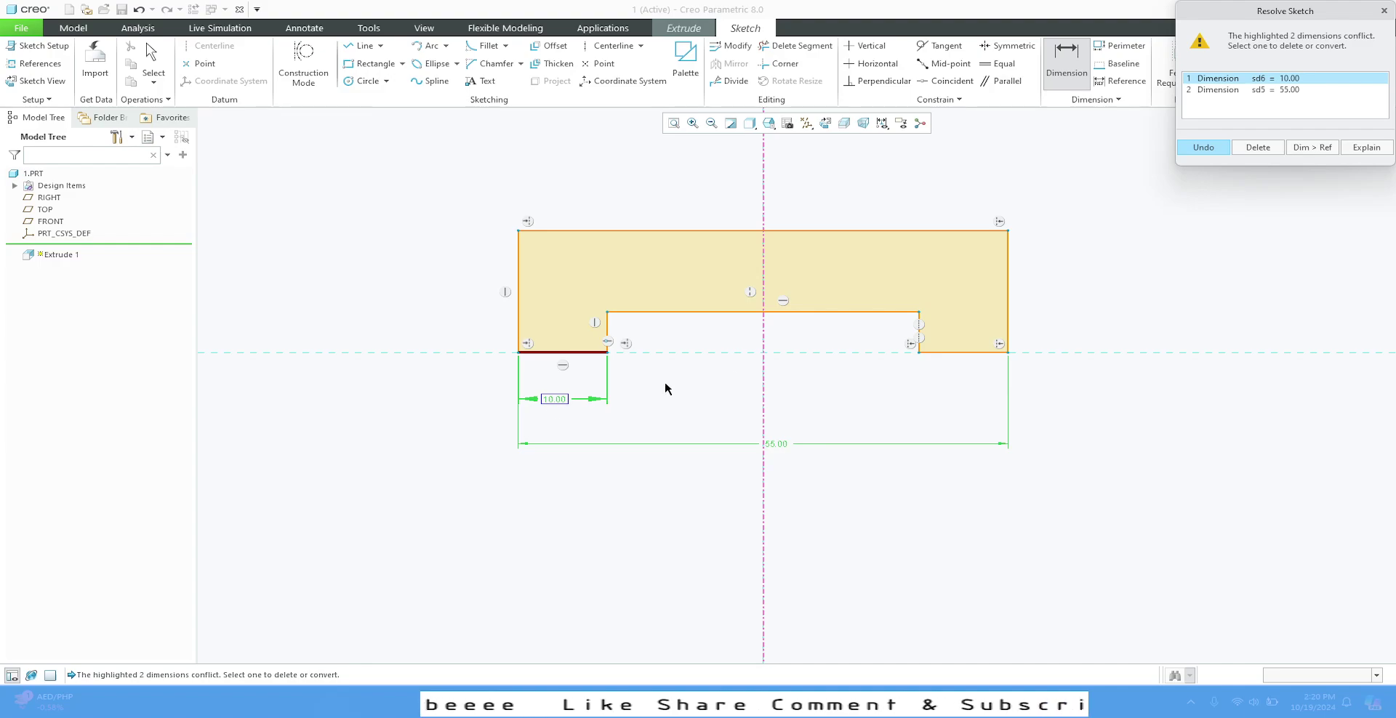
left_click(1383, 11)
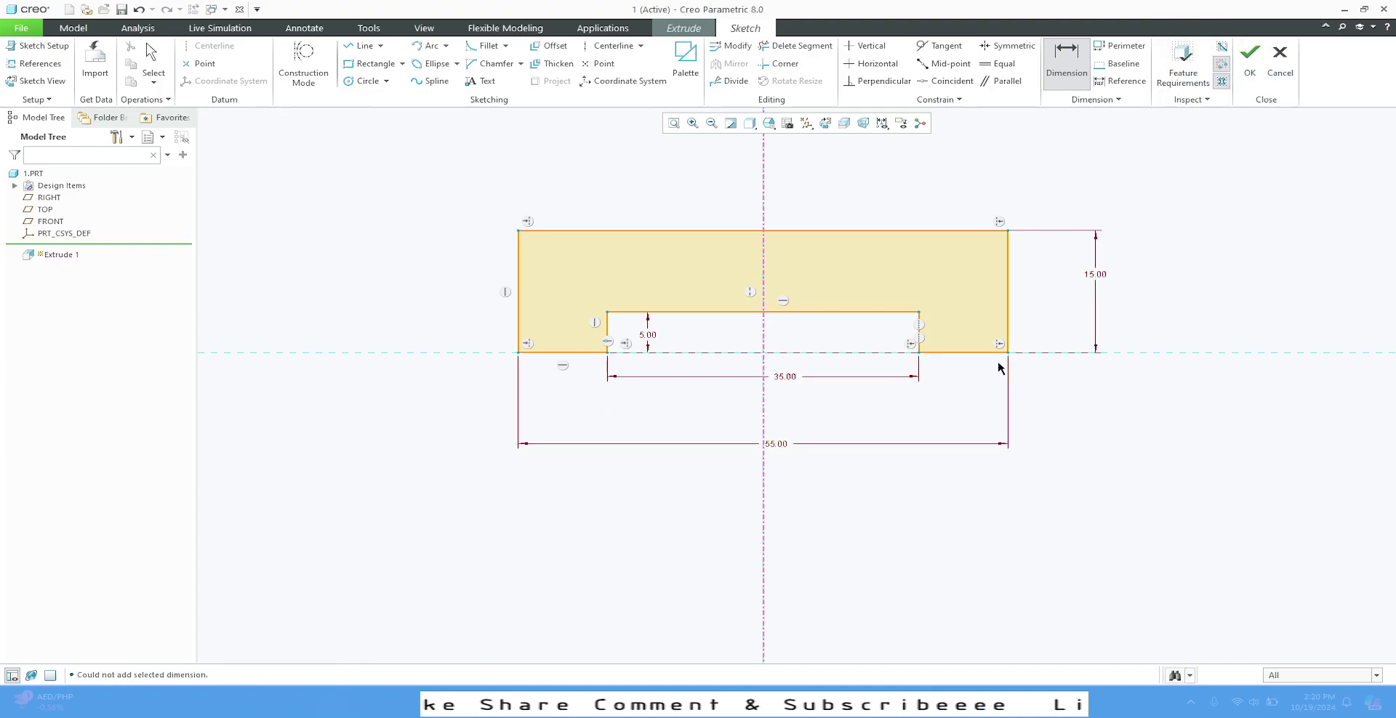
left_click(1250, 58)
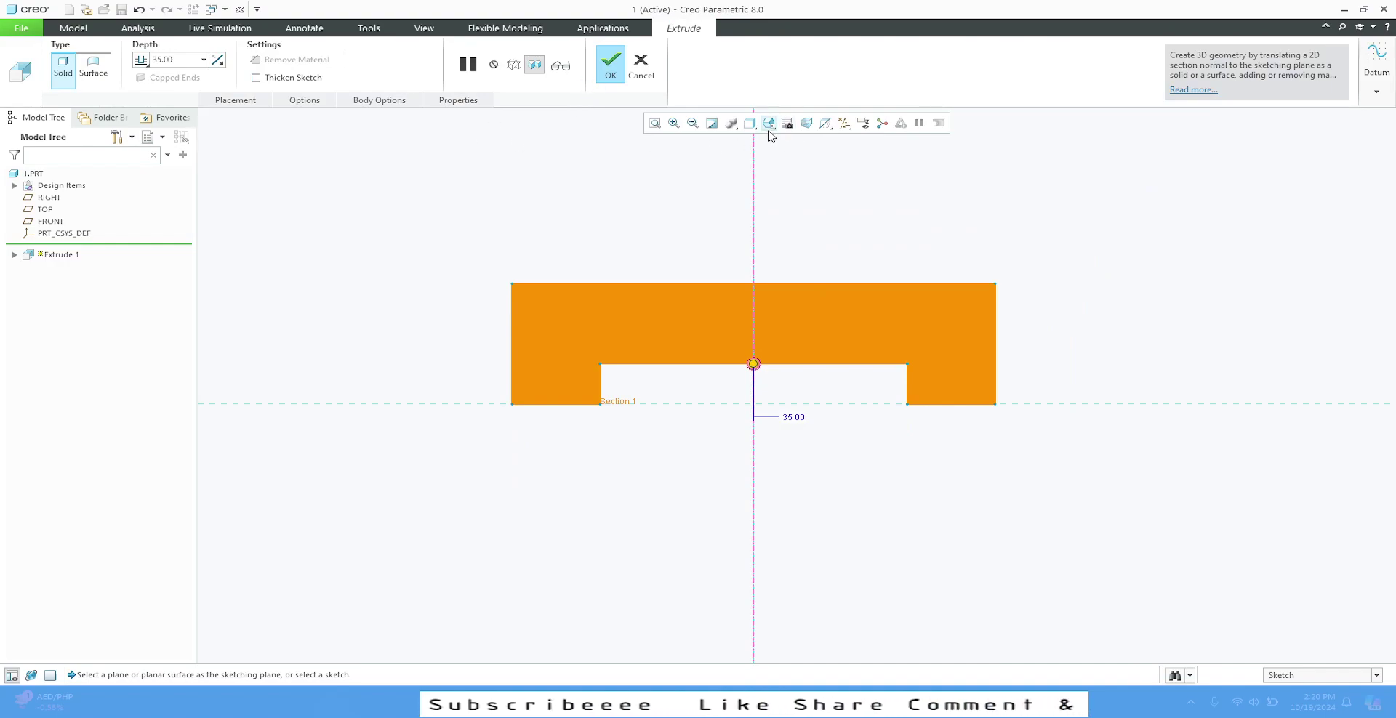
Switch to a 3D view and extrude the profile 50 deep in the flipped direction.
left_click(769, 123)
left_click(768, 138)
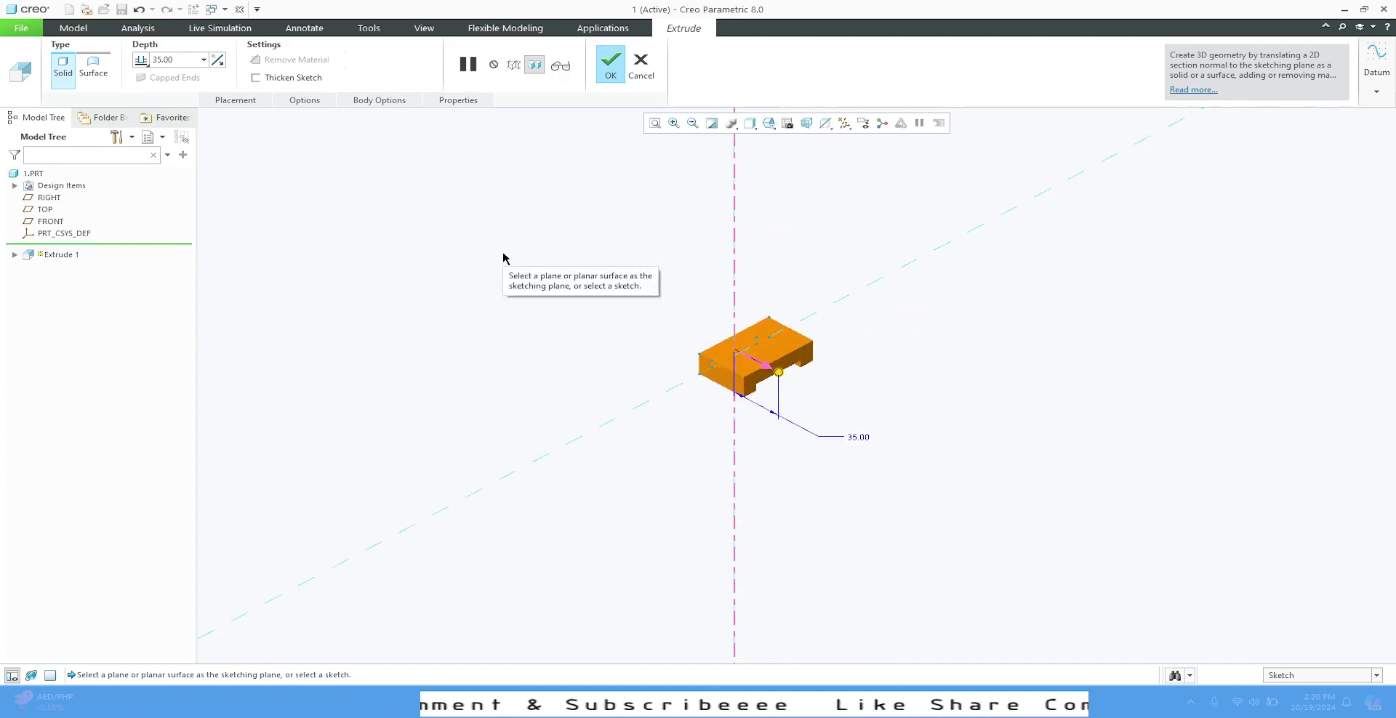
key("alt+Tab")
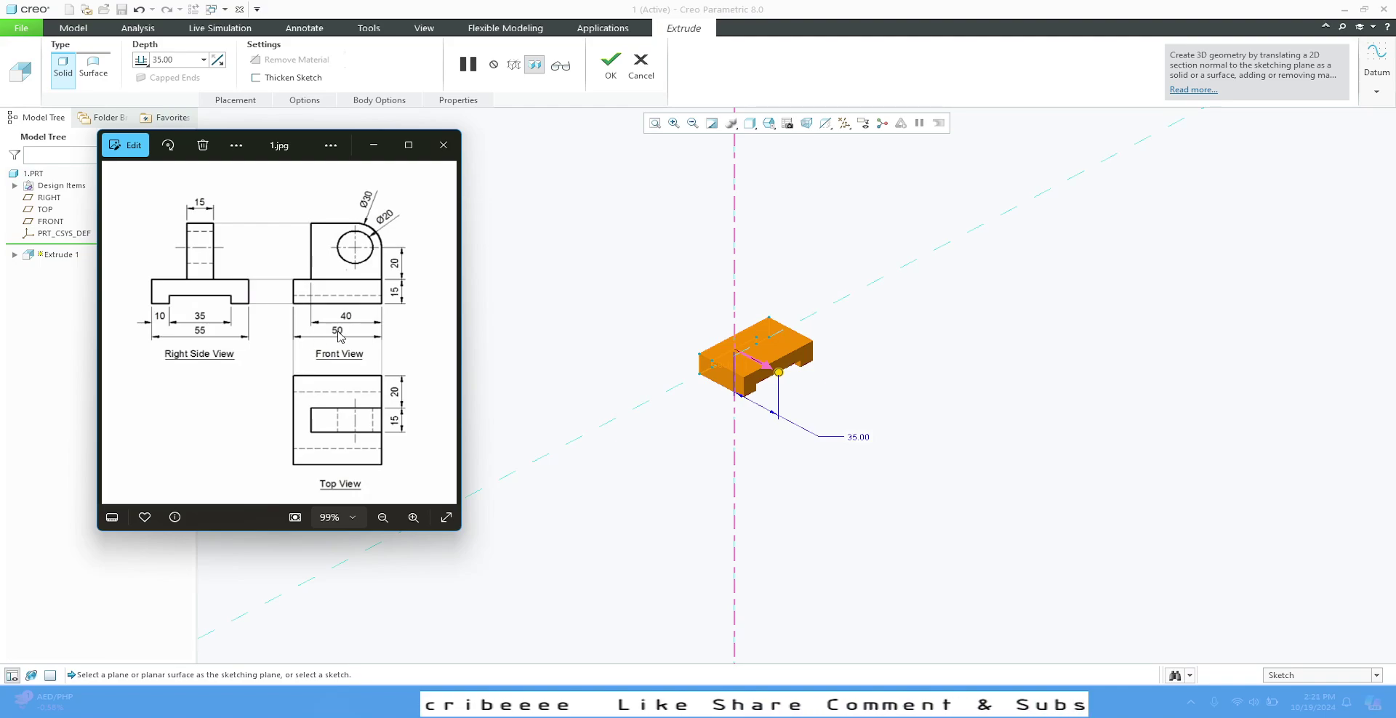
double_click(181, 57)
type("50")
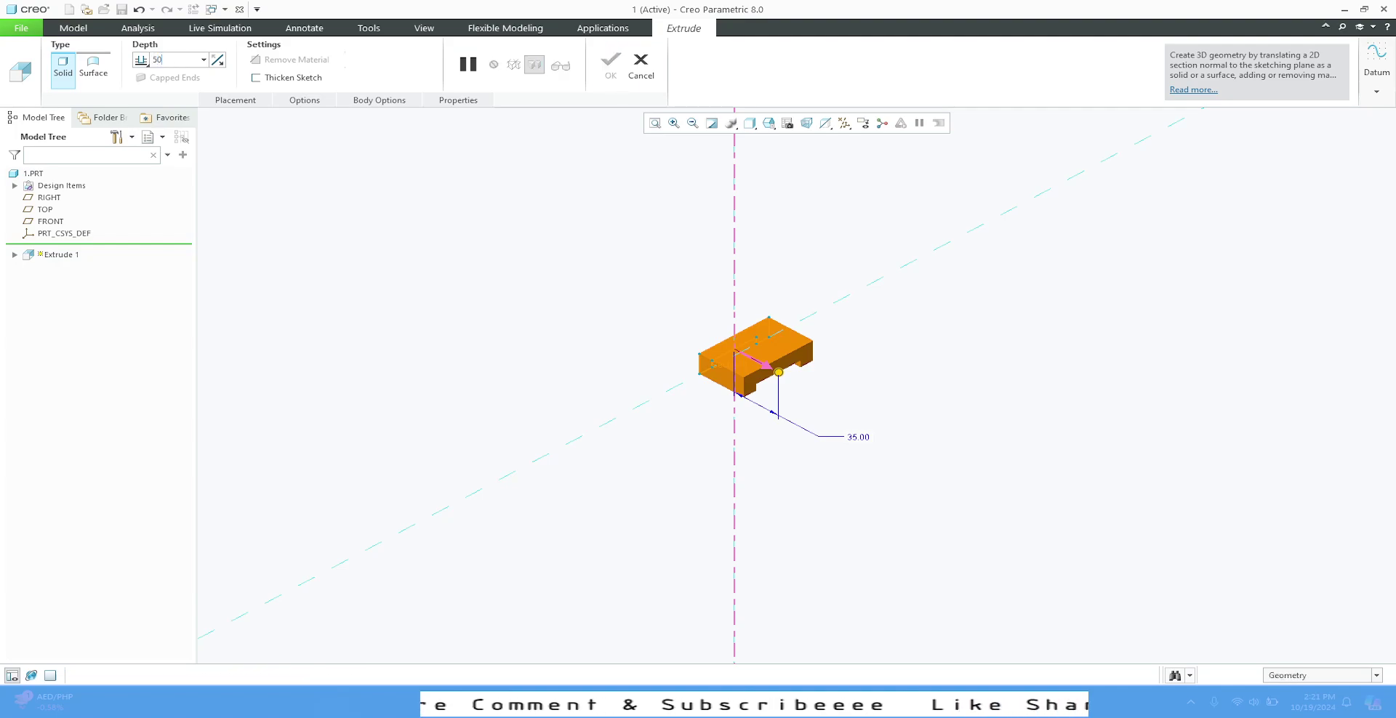
key("Return")
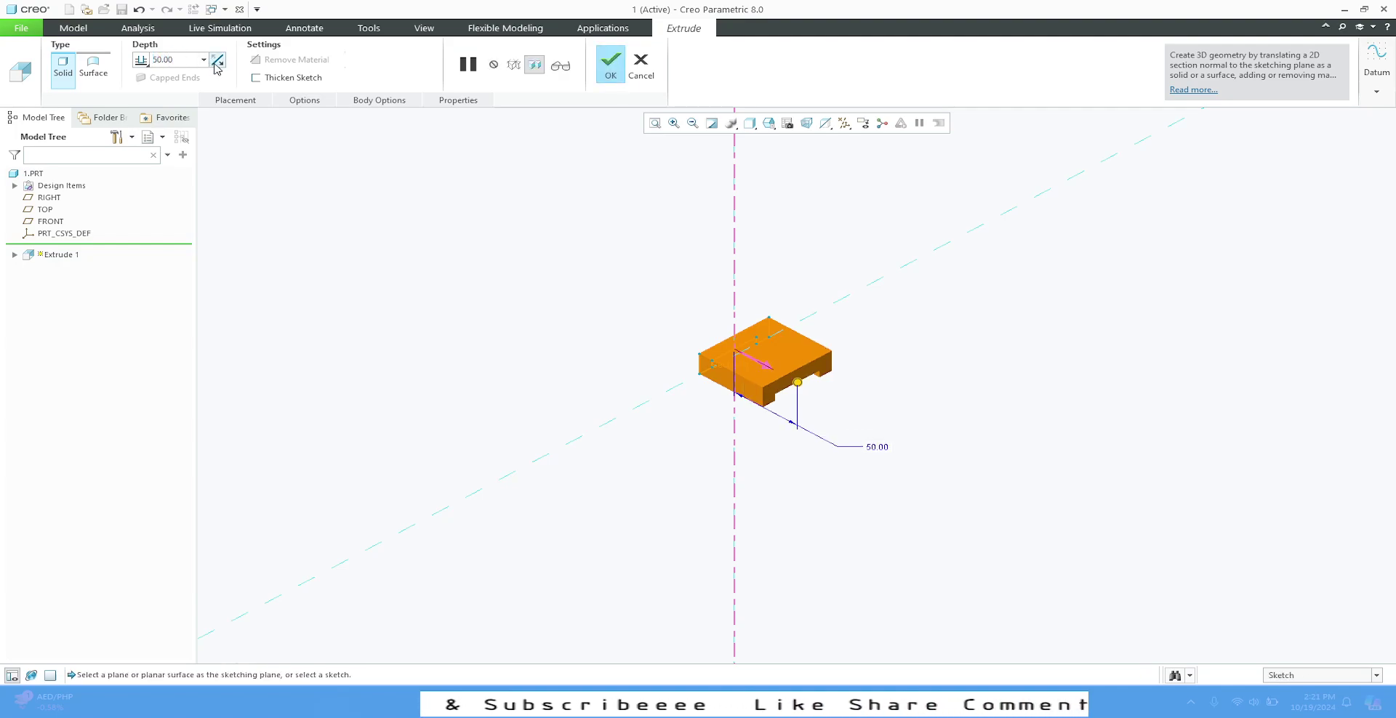
left_click(217, 61)
left_click(614, 70)
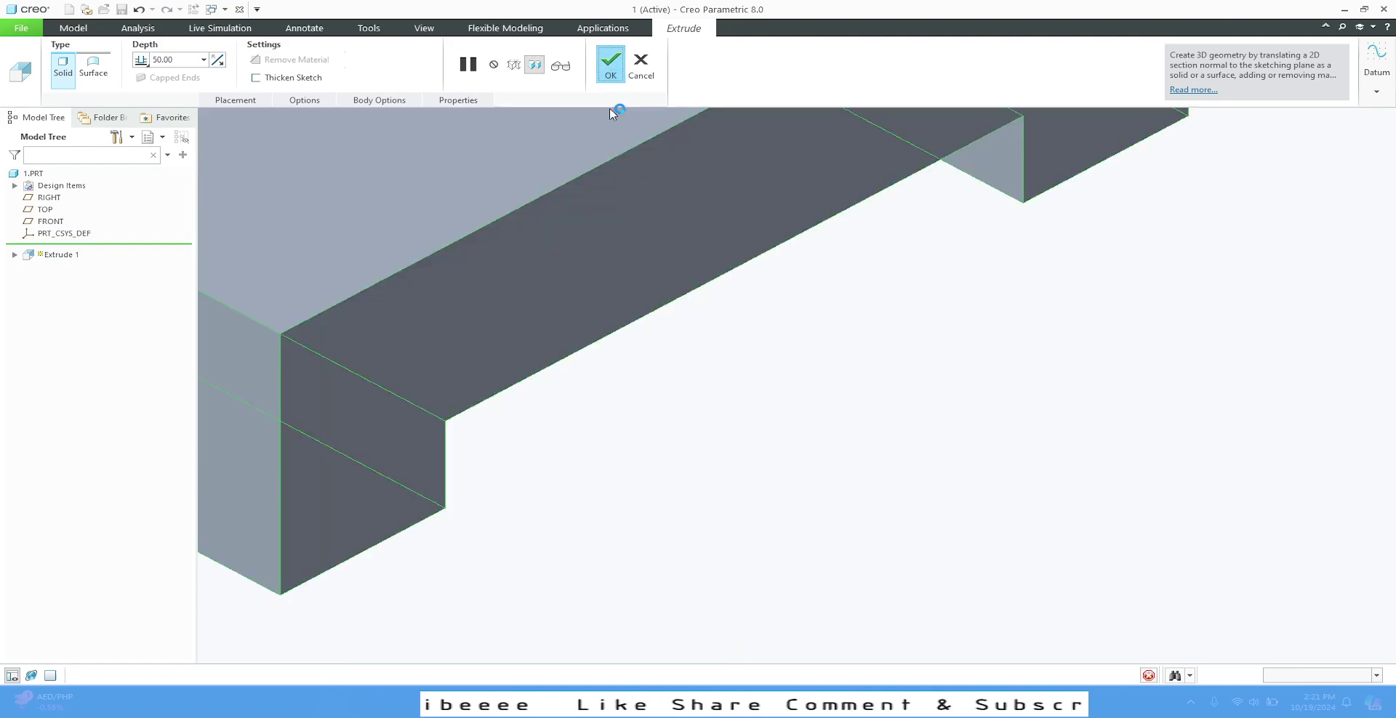
Fit the whole base block in view and display it Shading With Edges.
left_click(654, 124)
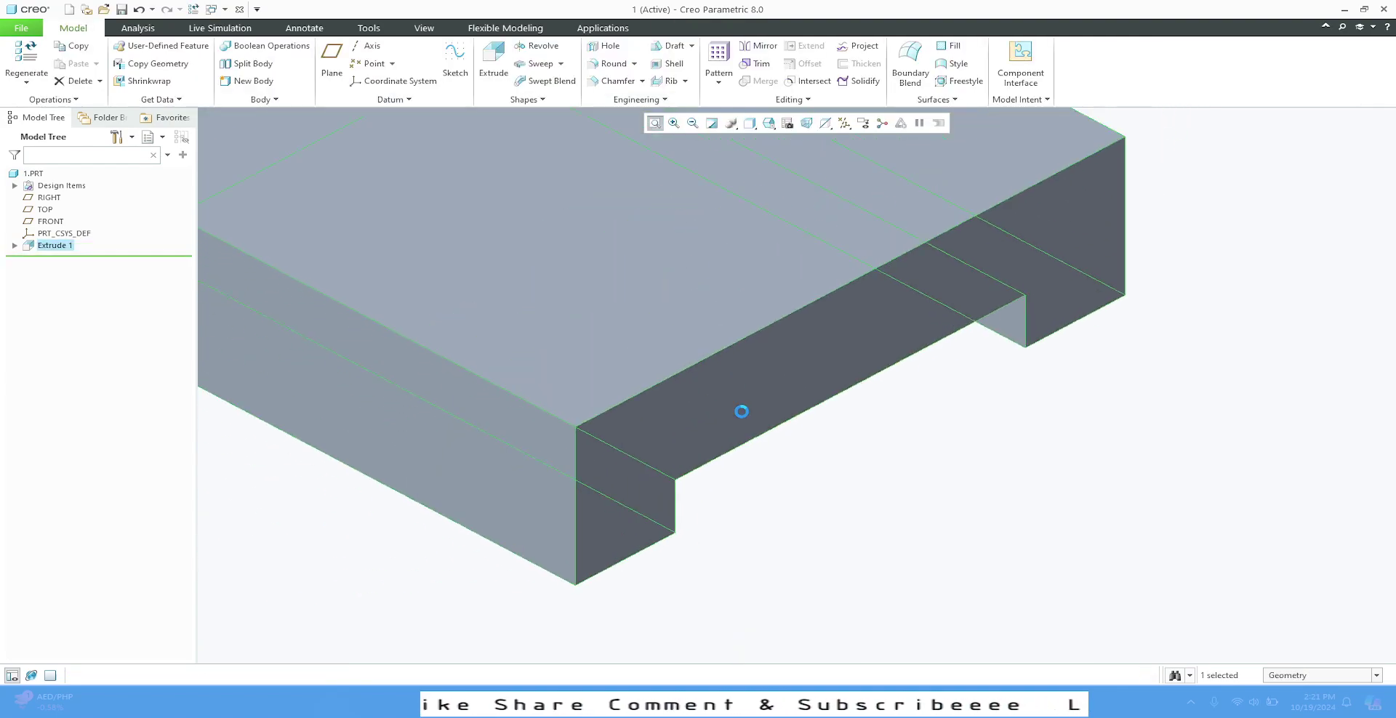
left_click(452, 572)
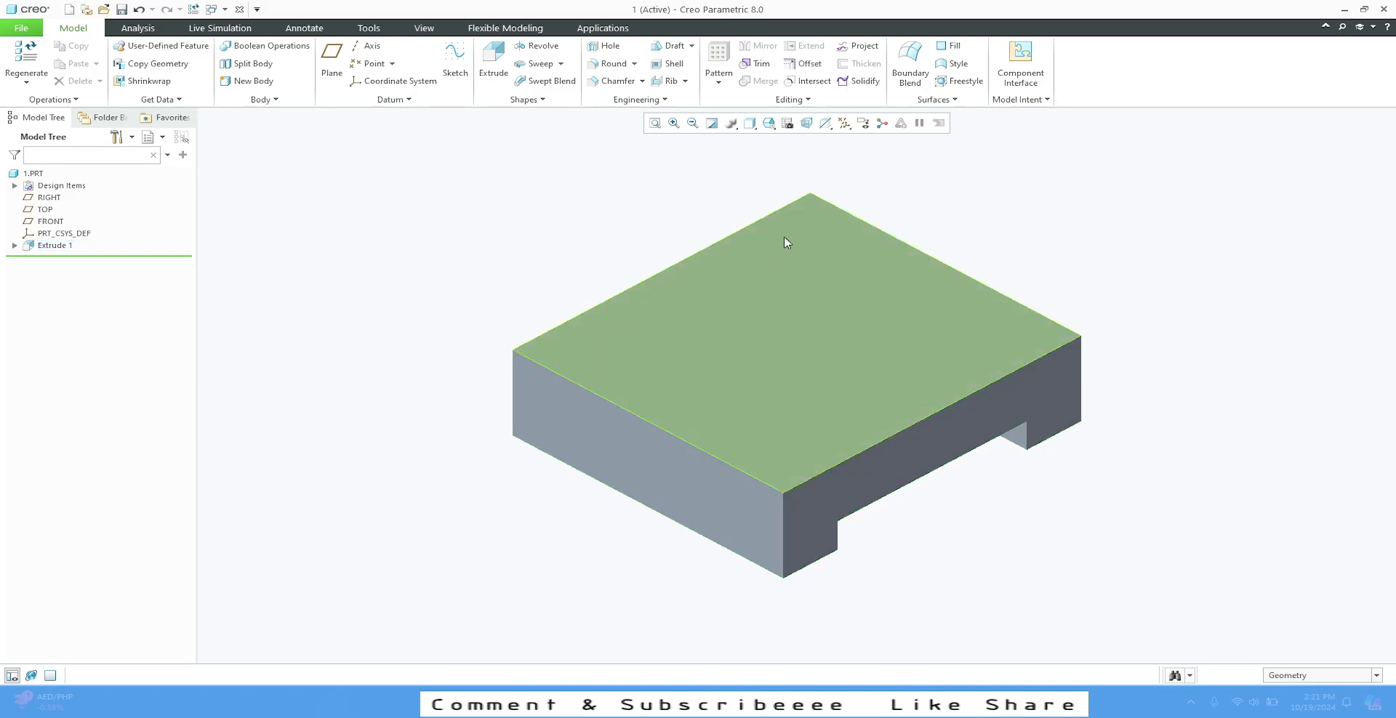
left_click(750, 124)
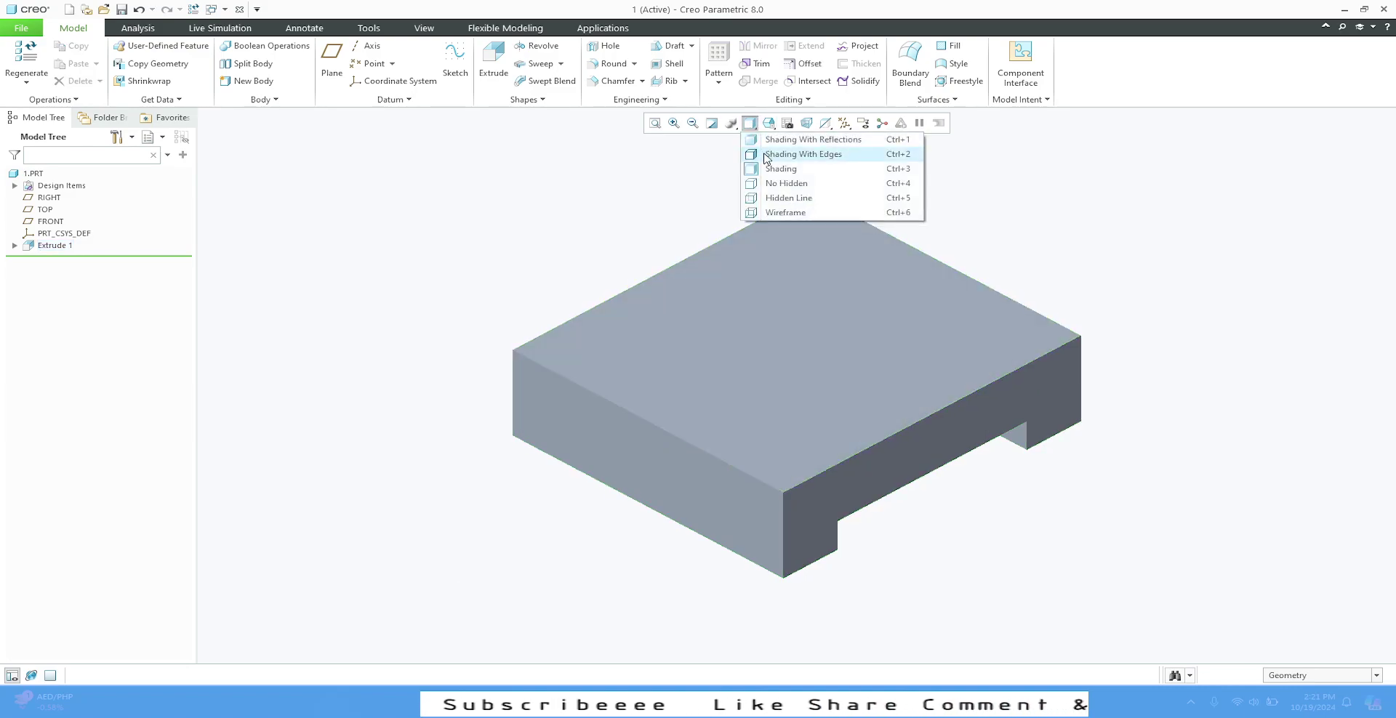
left_click(765, 155)
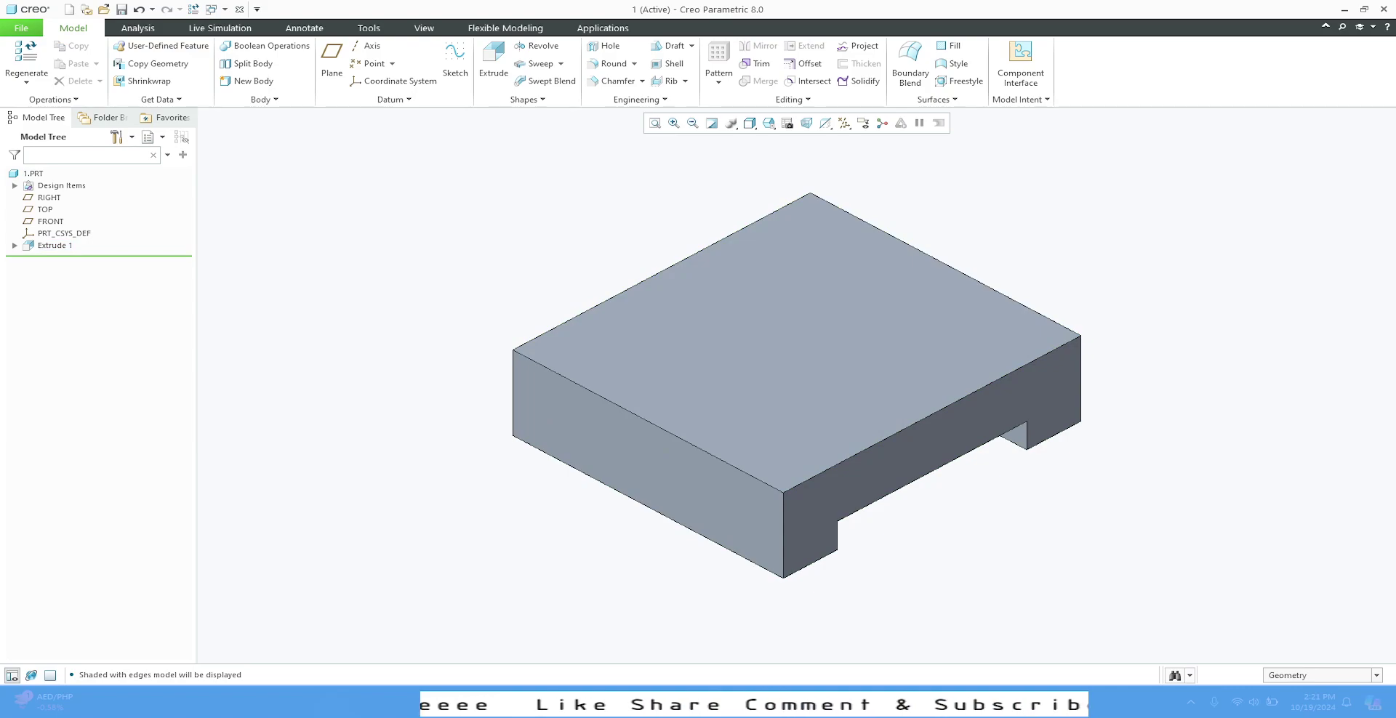
Turn datum plane display back on and start a sketch on the FRONT plane.
left_click(955, 704)
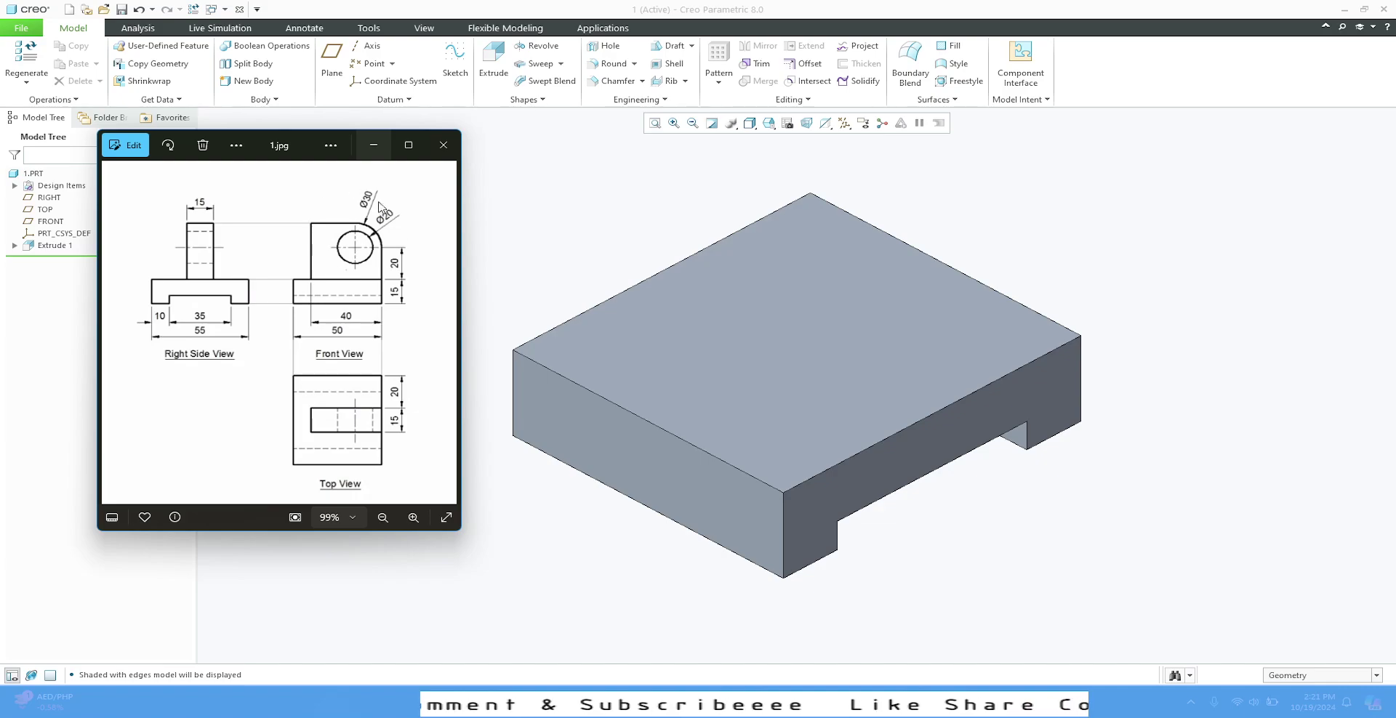
left_click(844, 124)
left_click(843, 124)
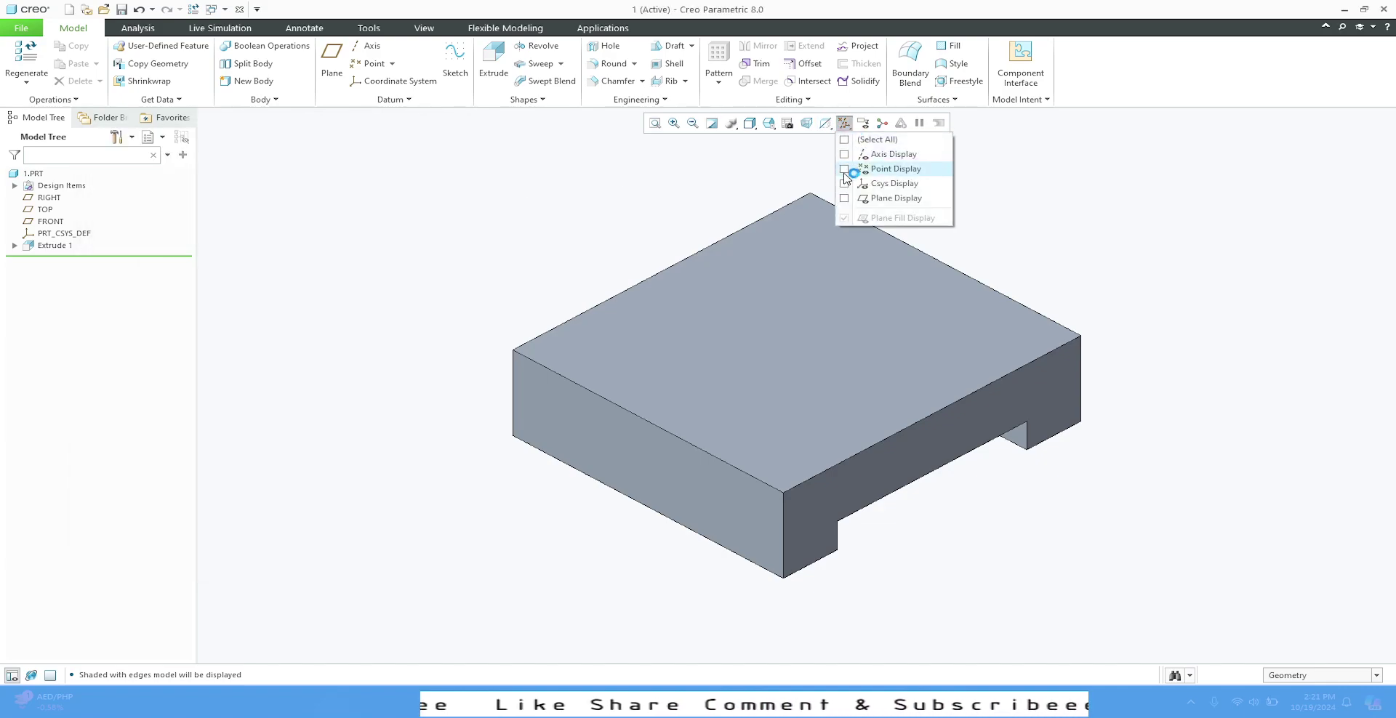
left_click(844, 198)
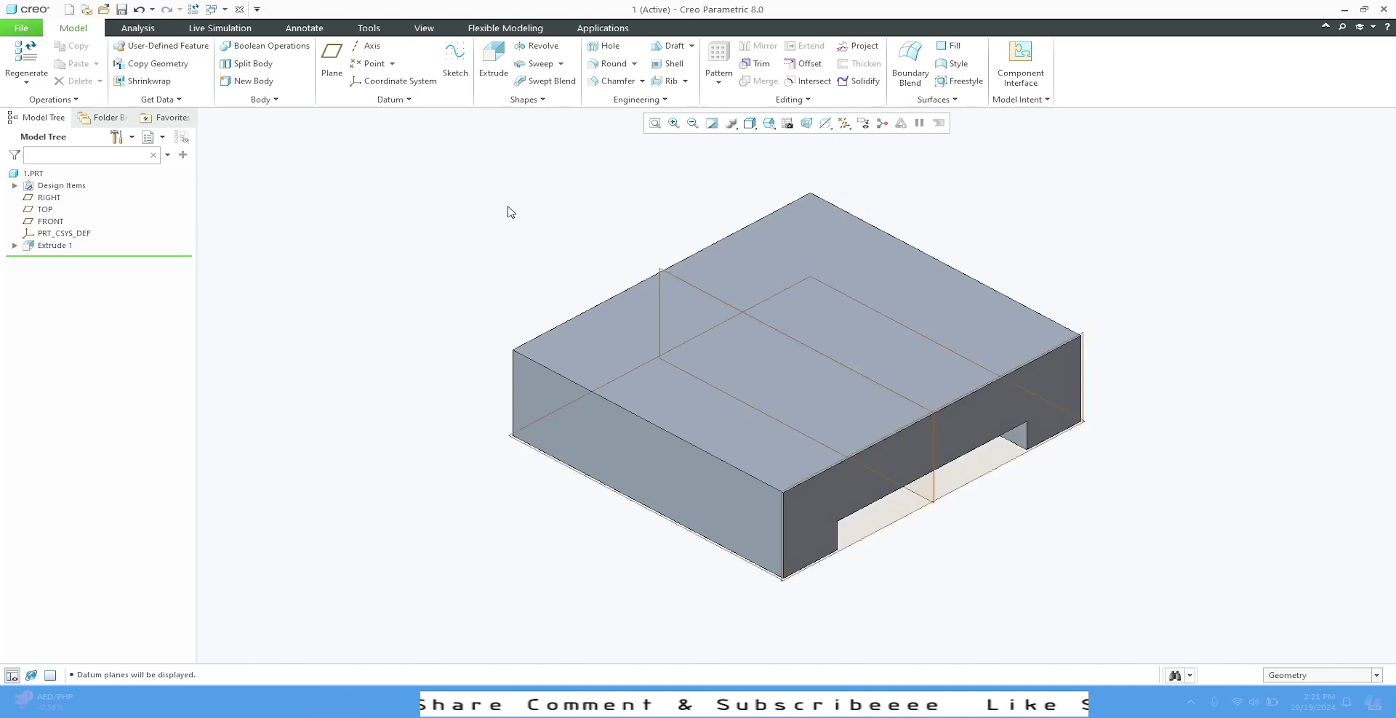
left_click(705, 292)
left_click(729, 230)
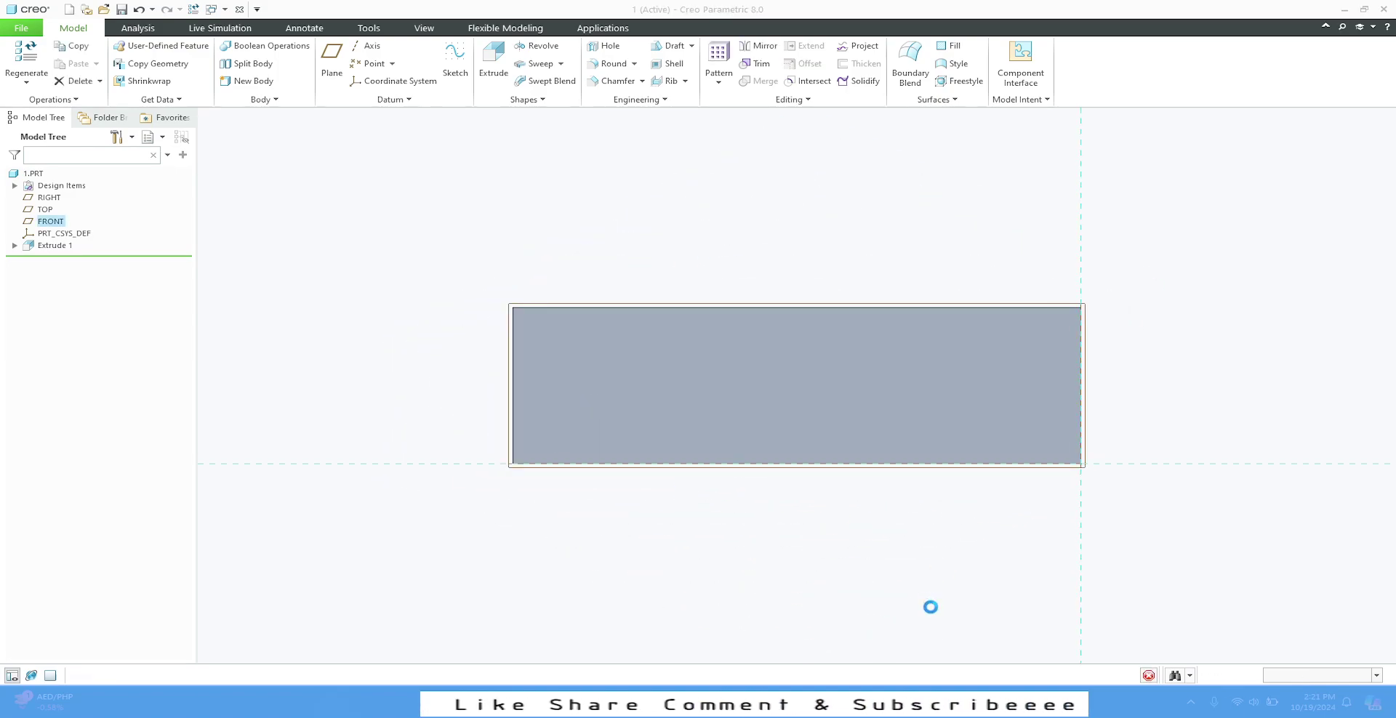
Draw a rectangle from the block's top edge up to the upper right.
key("alt+Tab")
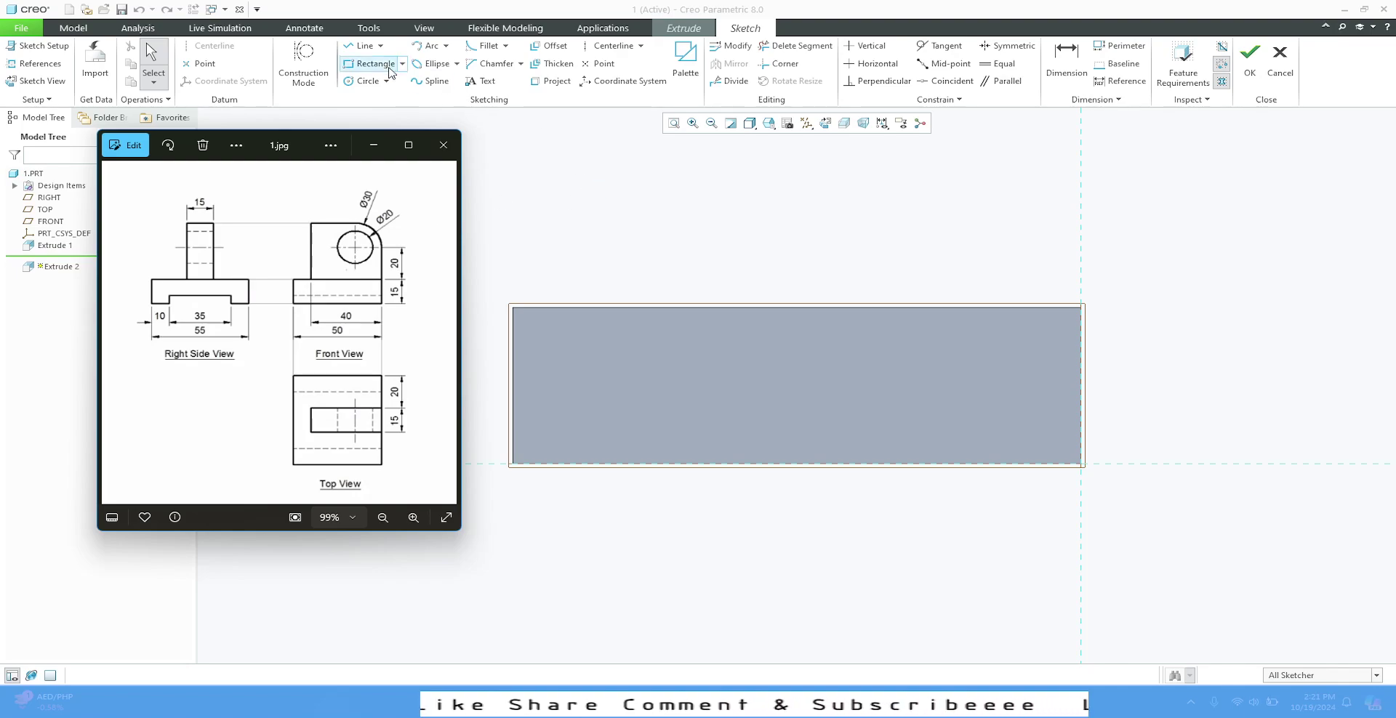
left_click(352, 66)
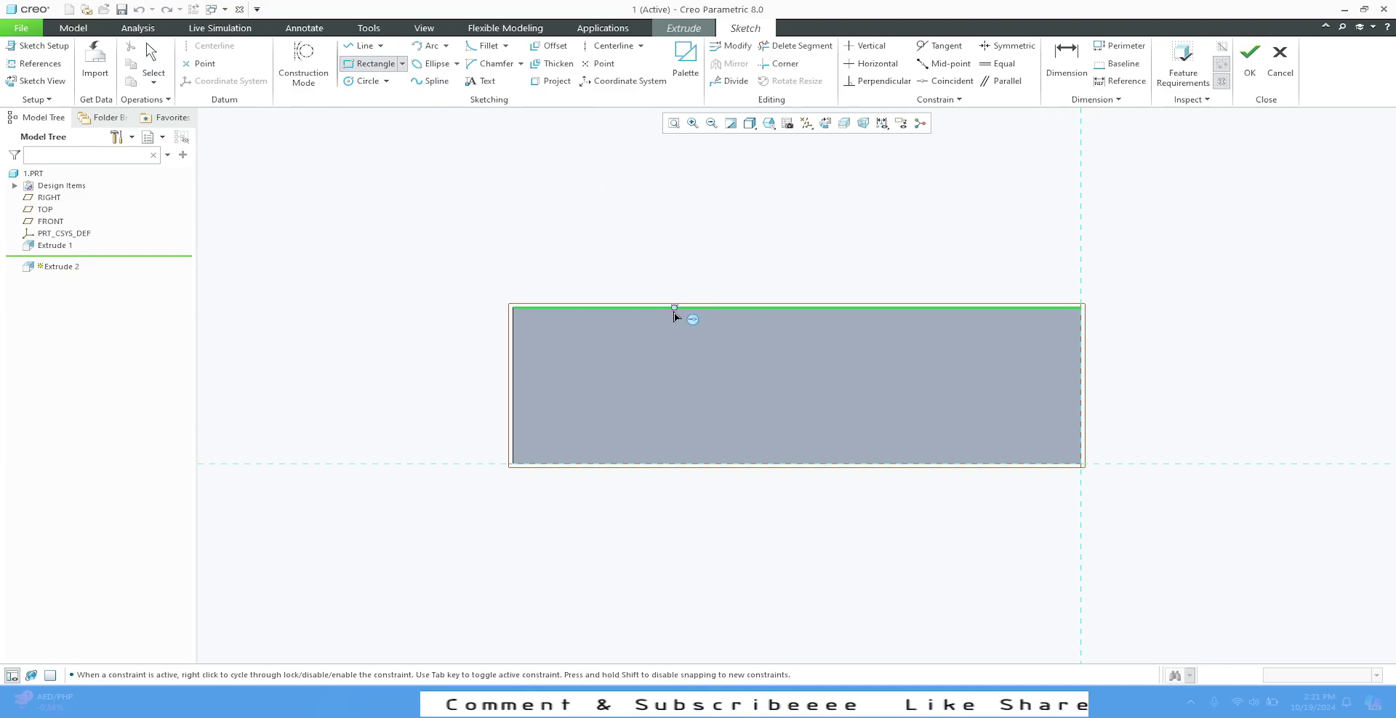
left_click(670, 308)
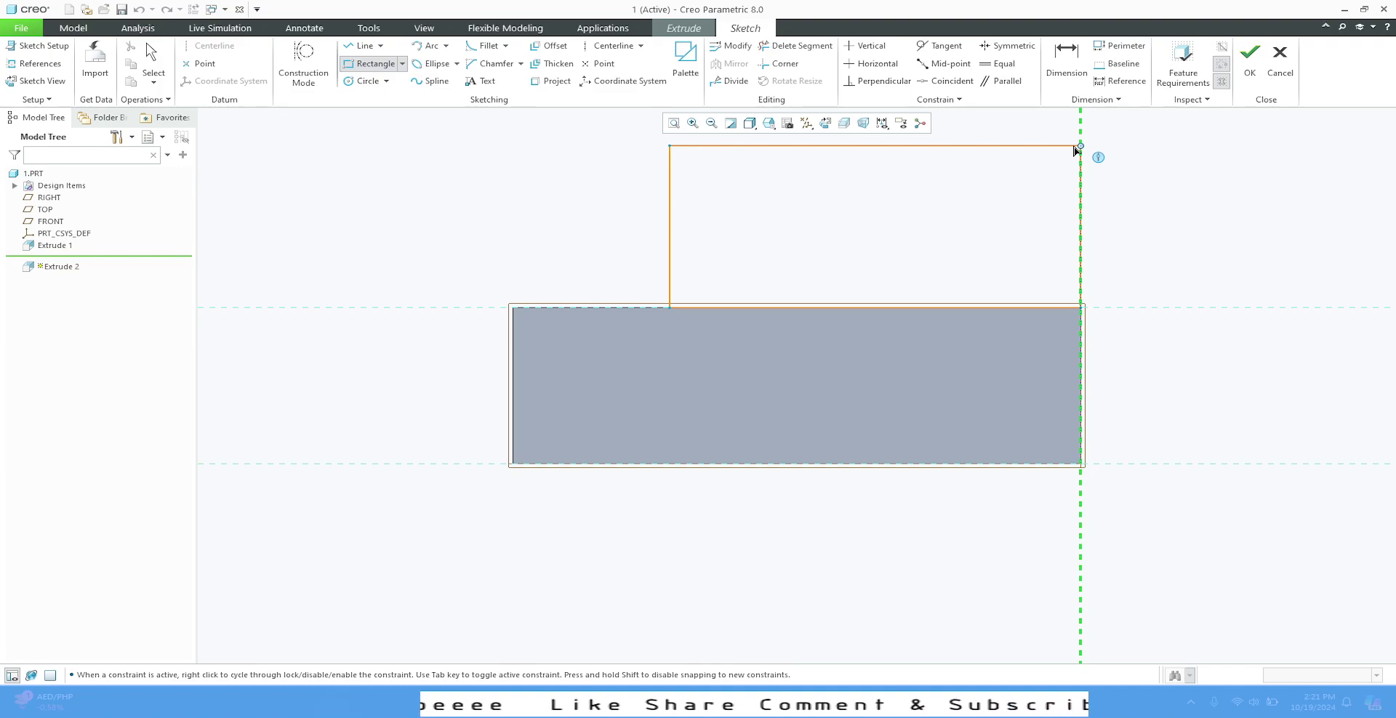
left_click(1079, 148)
middle_click(1159, 211)
Move the 15.62 height and 36.21 width dimensions outside the rectangle.
scroll(641, 548, "down", 1)
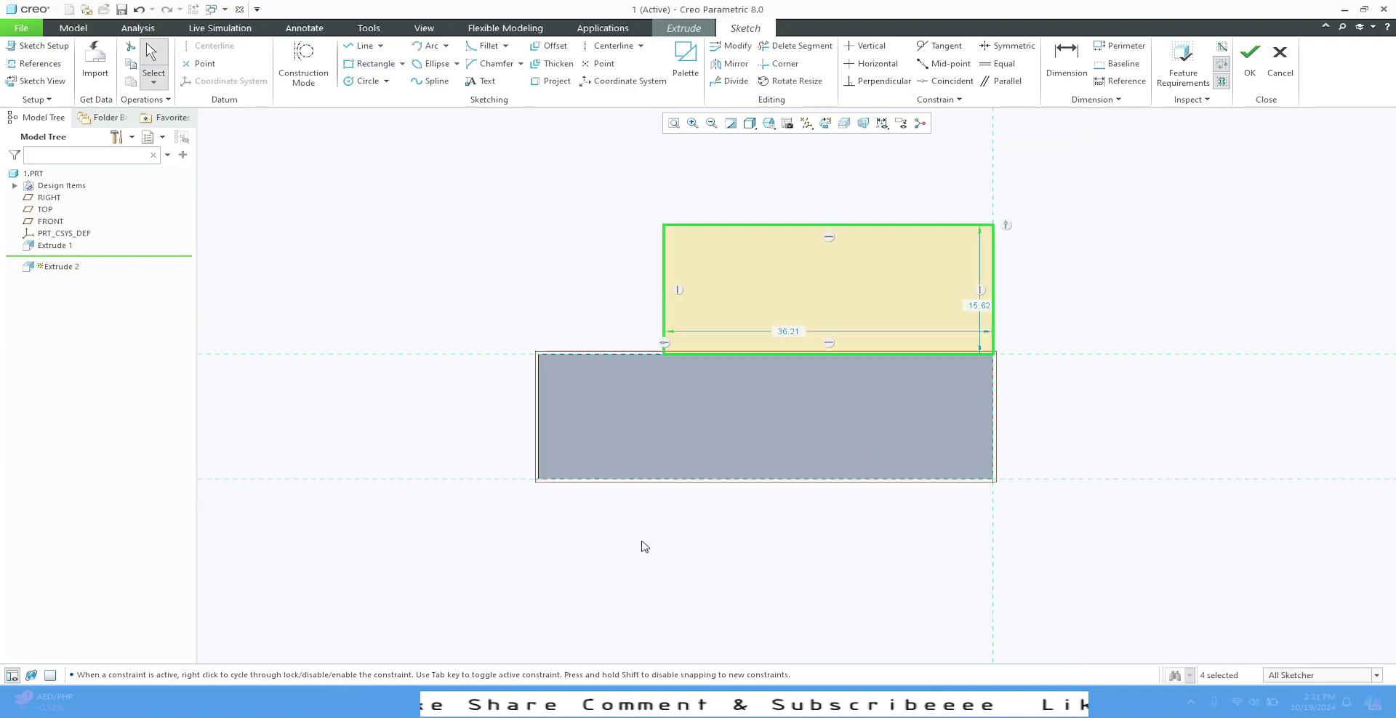
scroll(647, 538, "down", 1)
scroll(819, 362, "up", 2)
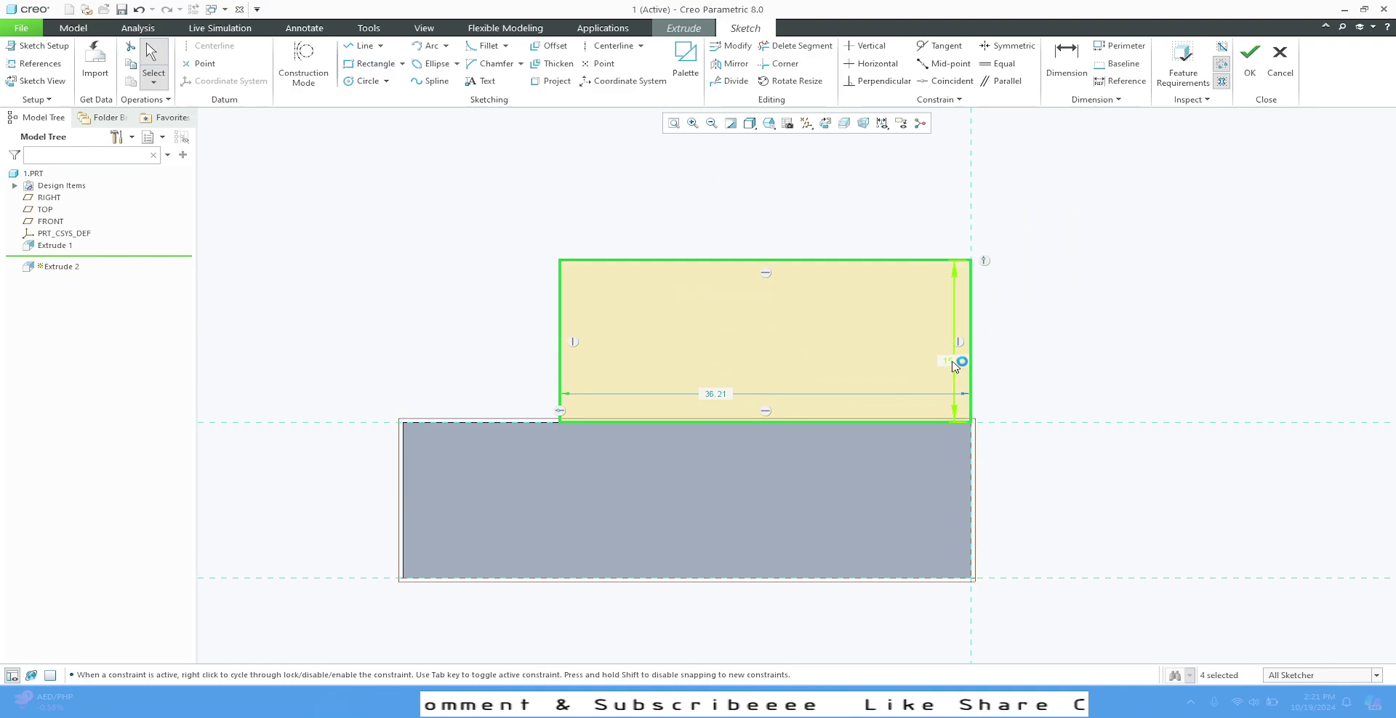
left_click_drag(955, 361, 1010, 353)
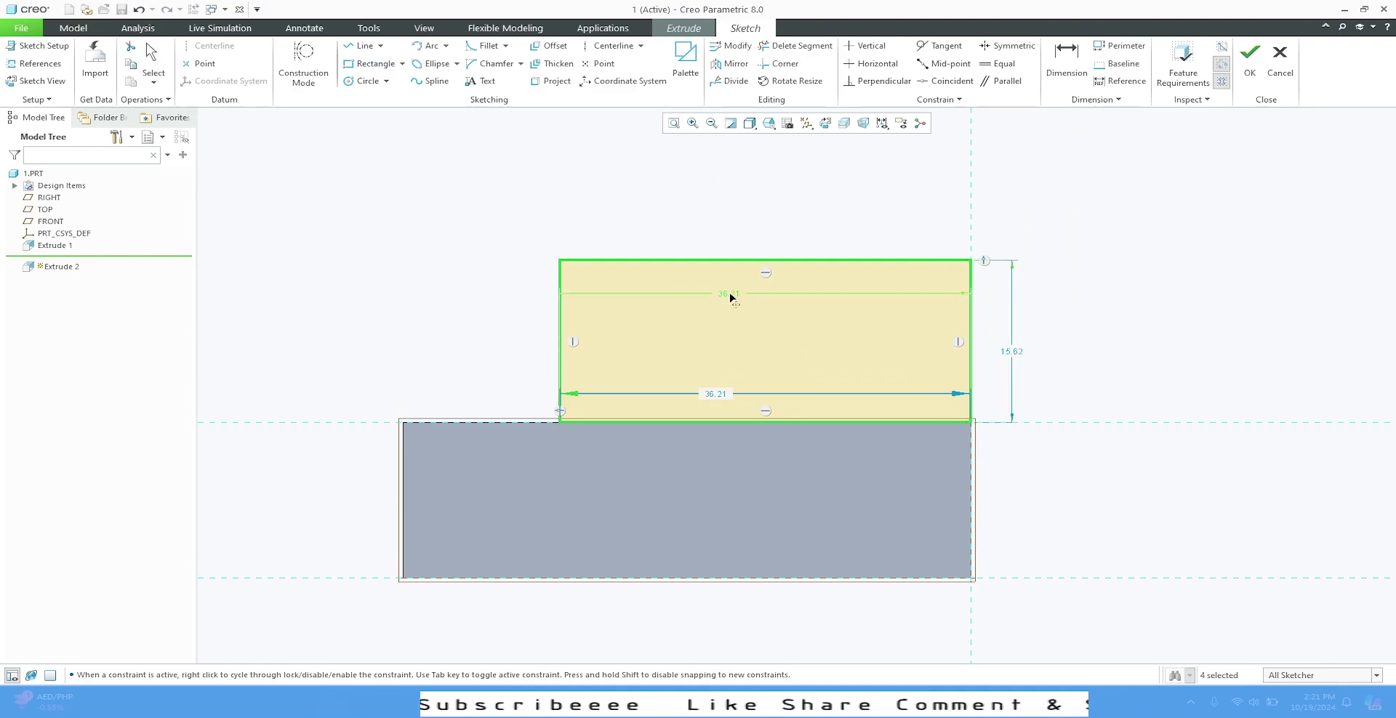
left_click_drag(725, 398, 748, 177)
left_click(1171, 188)
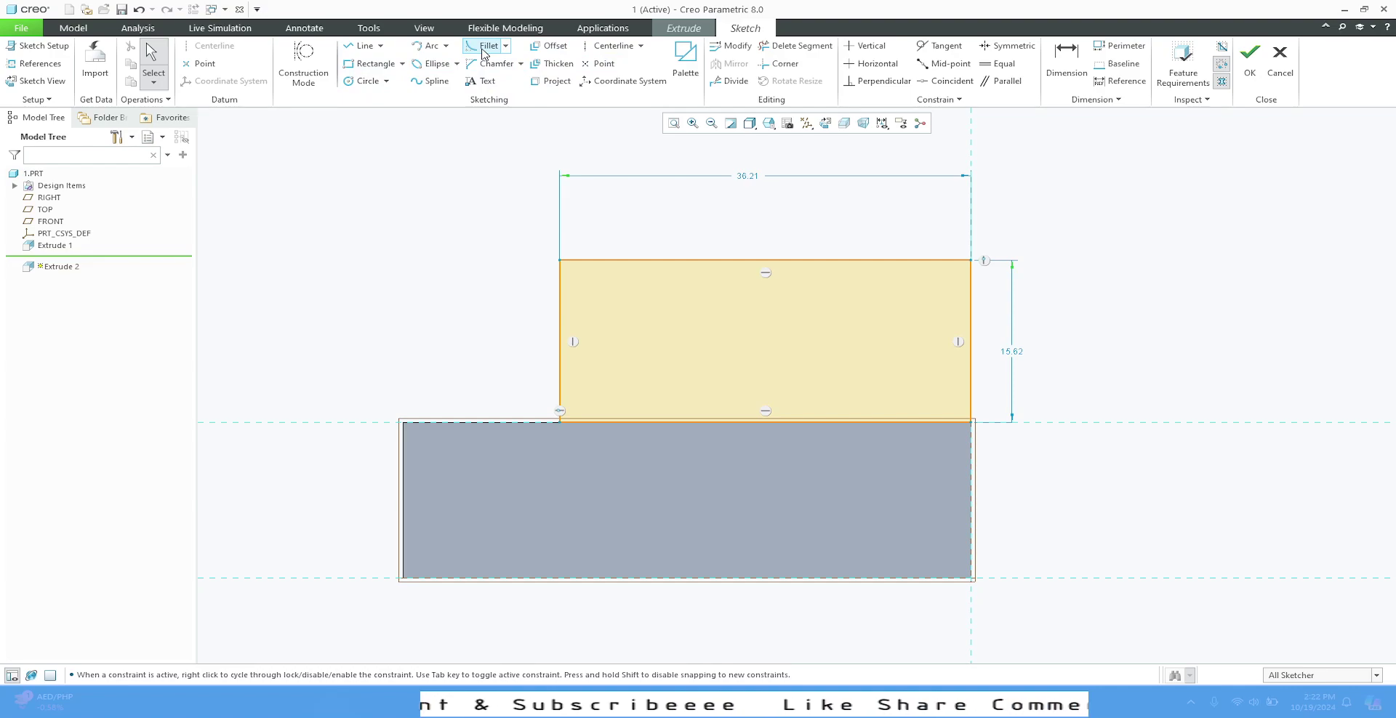
Fillet the rectangle's top-right corner, setting the arc radius to 6 and then 15.
left_click(485, 45)
left_click(941, 261)
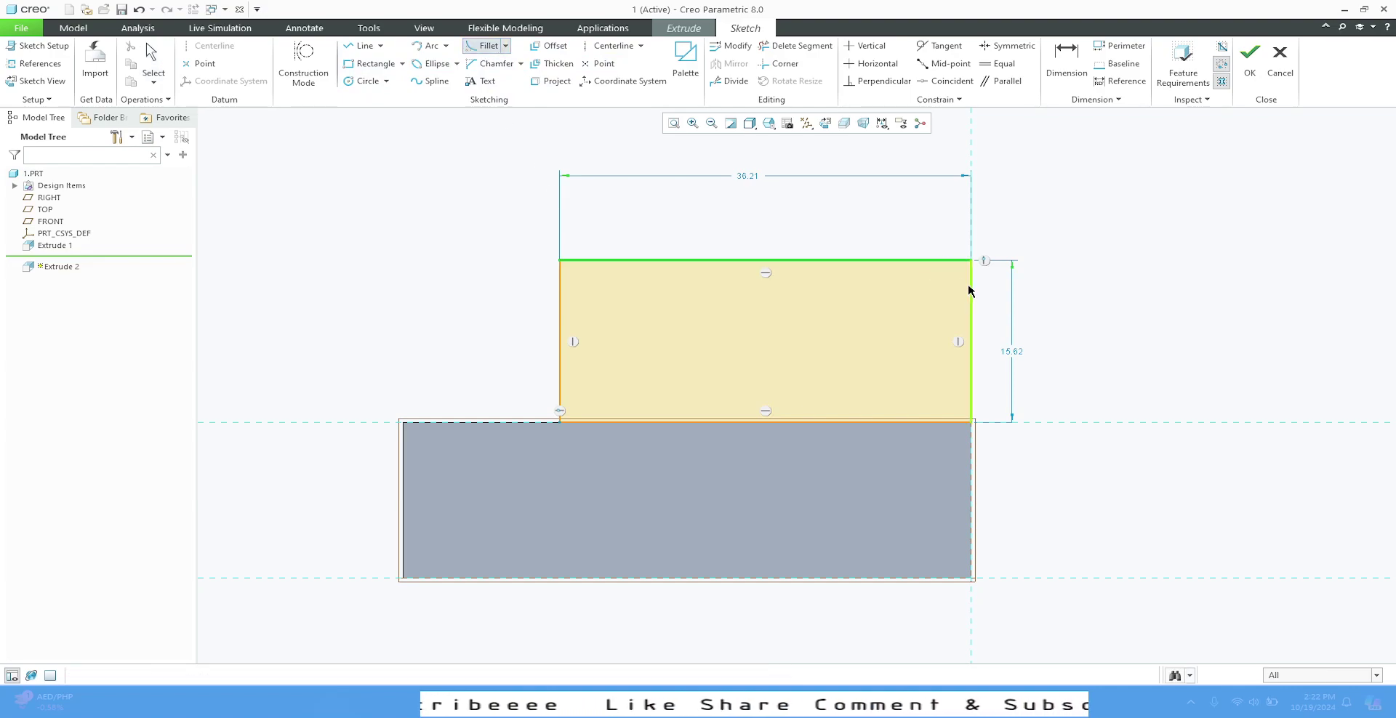
left_click(970, 288)
middle_click(1103, 213)
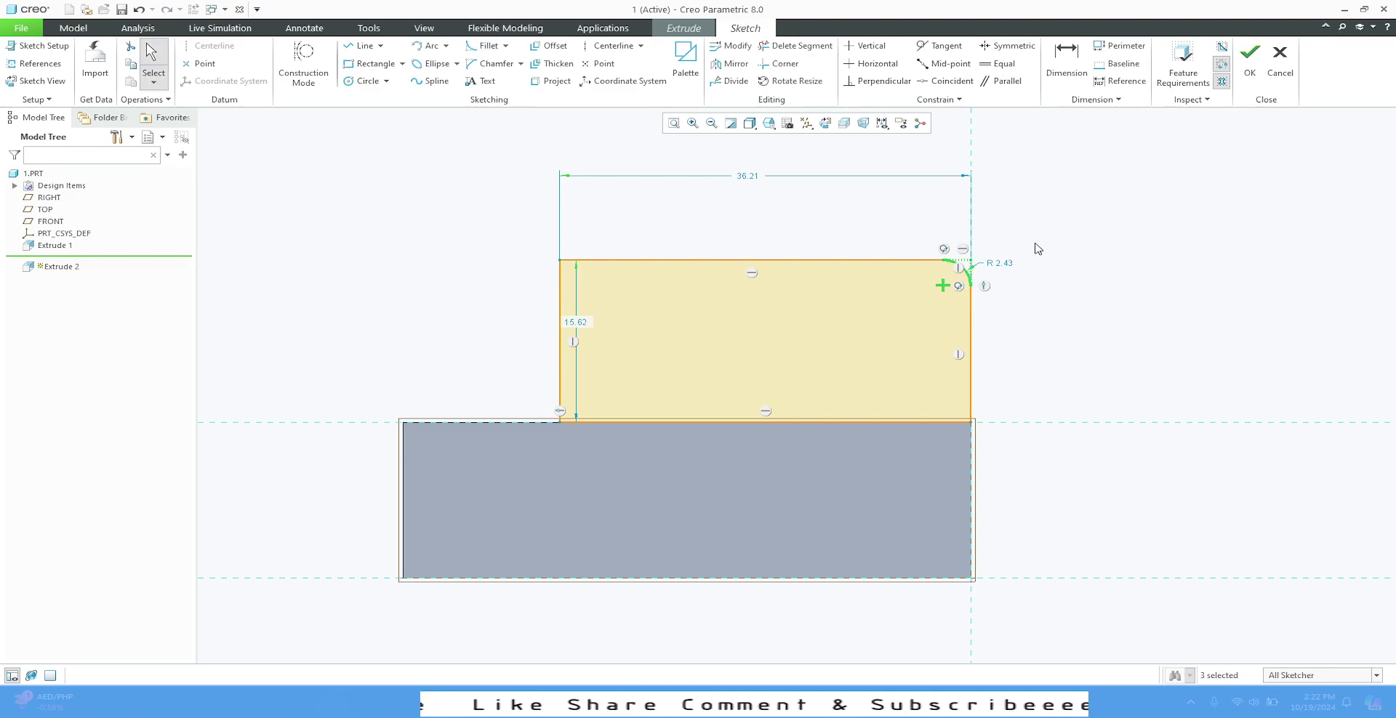
double_click(998, 264)
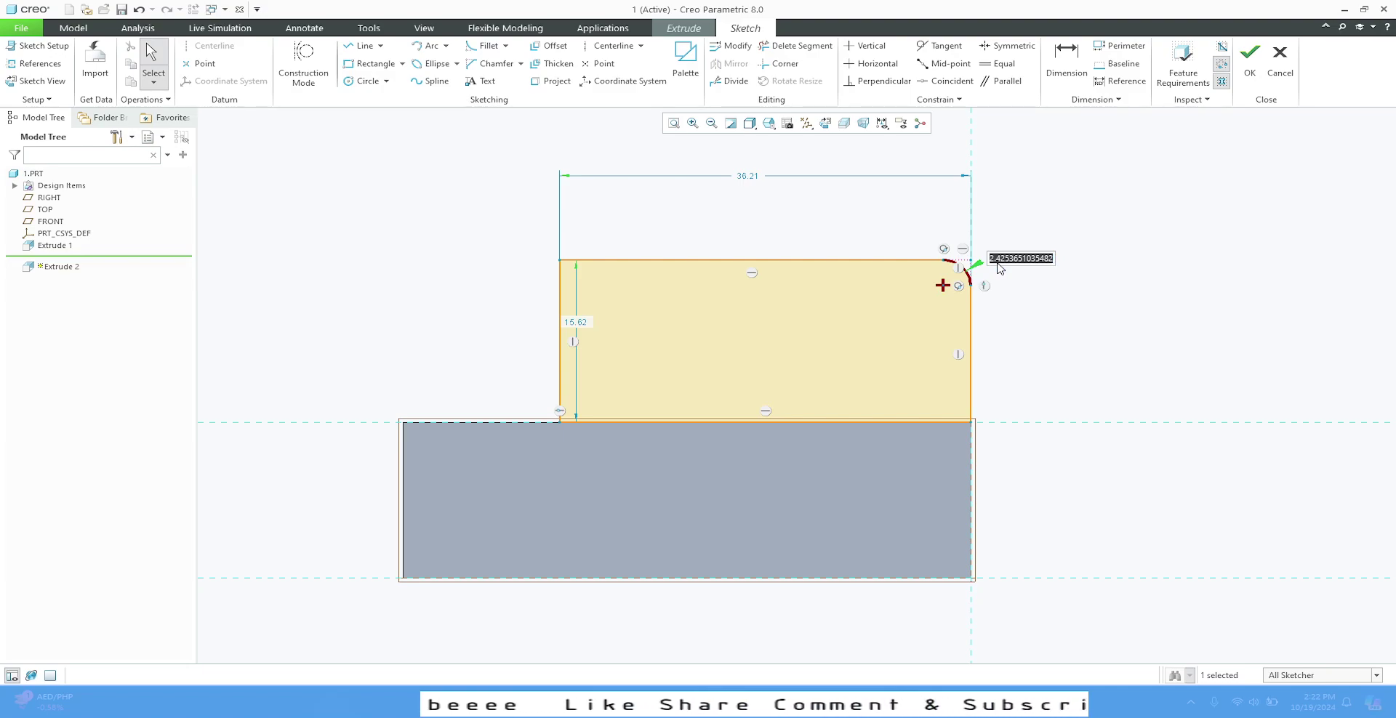
type("60")
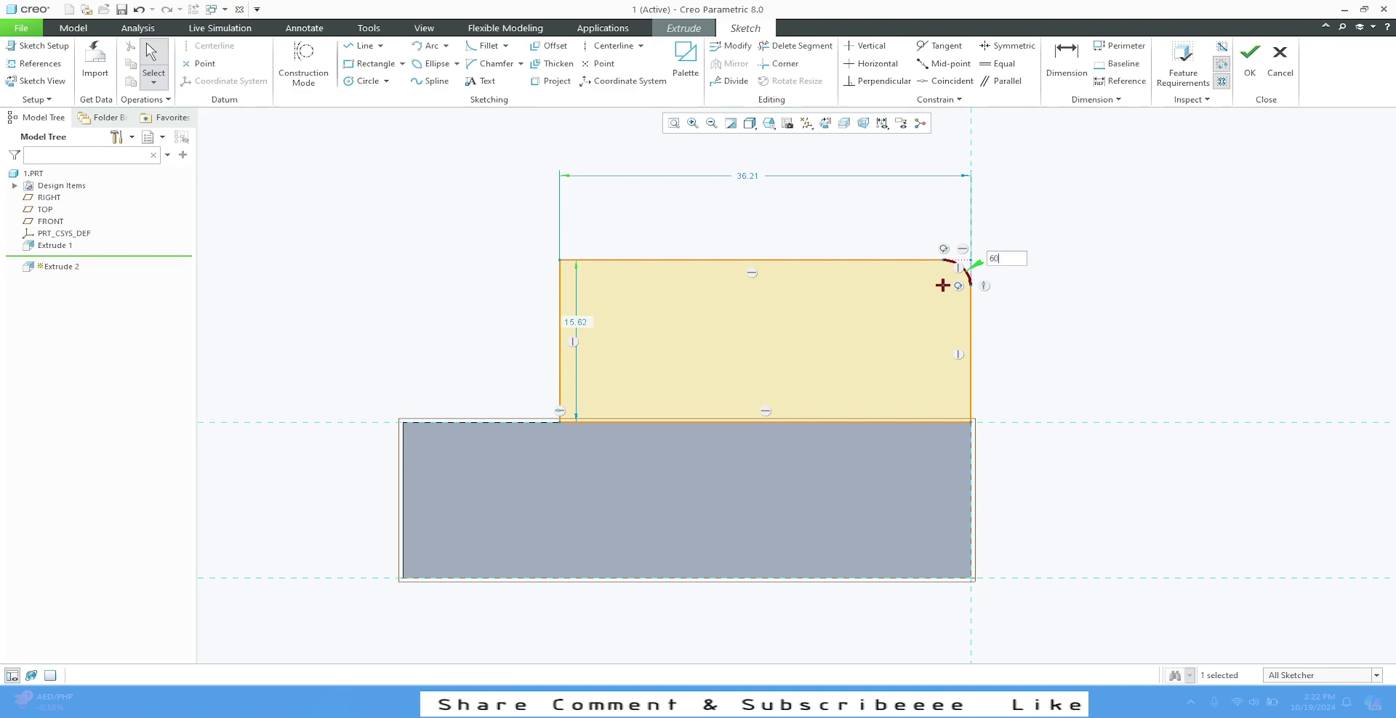
key("Return")
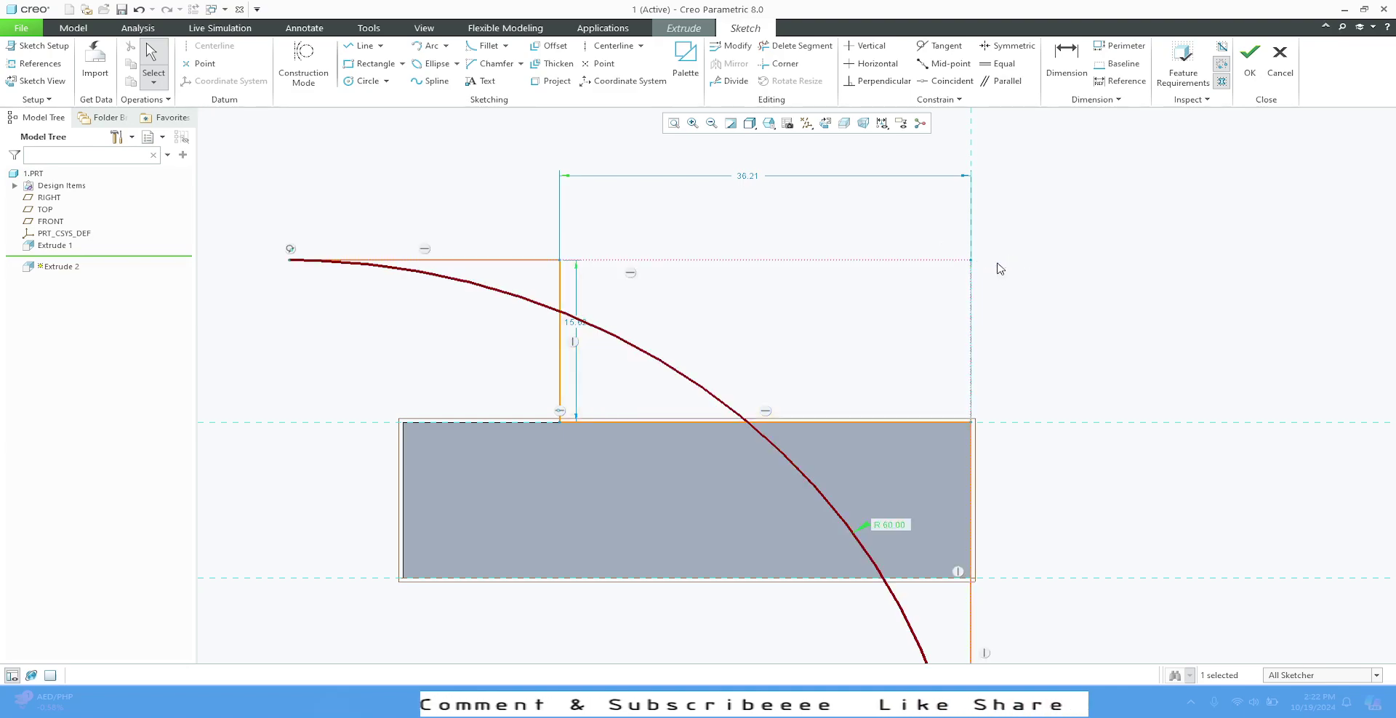
double_click(893, 526)
type("15")
key("Return")
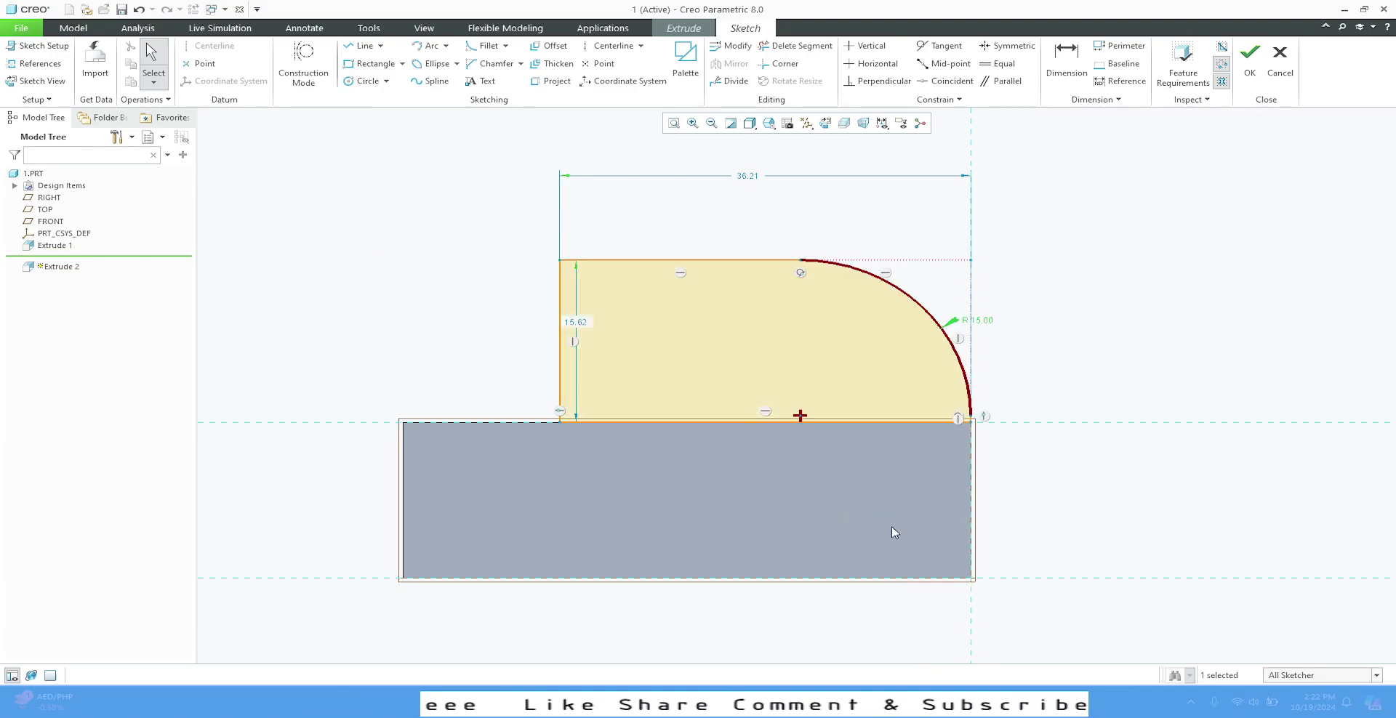
left_click(1155, 278)
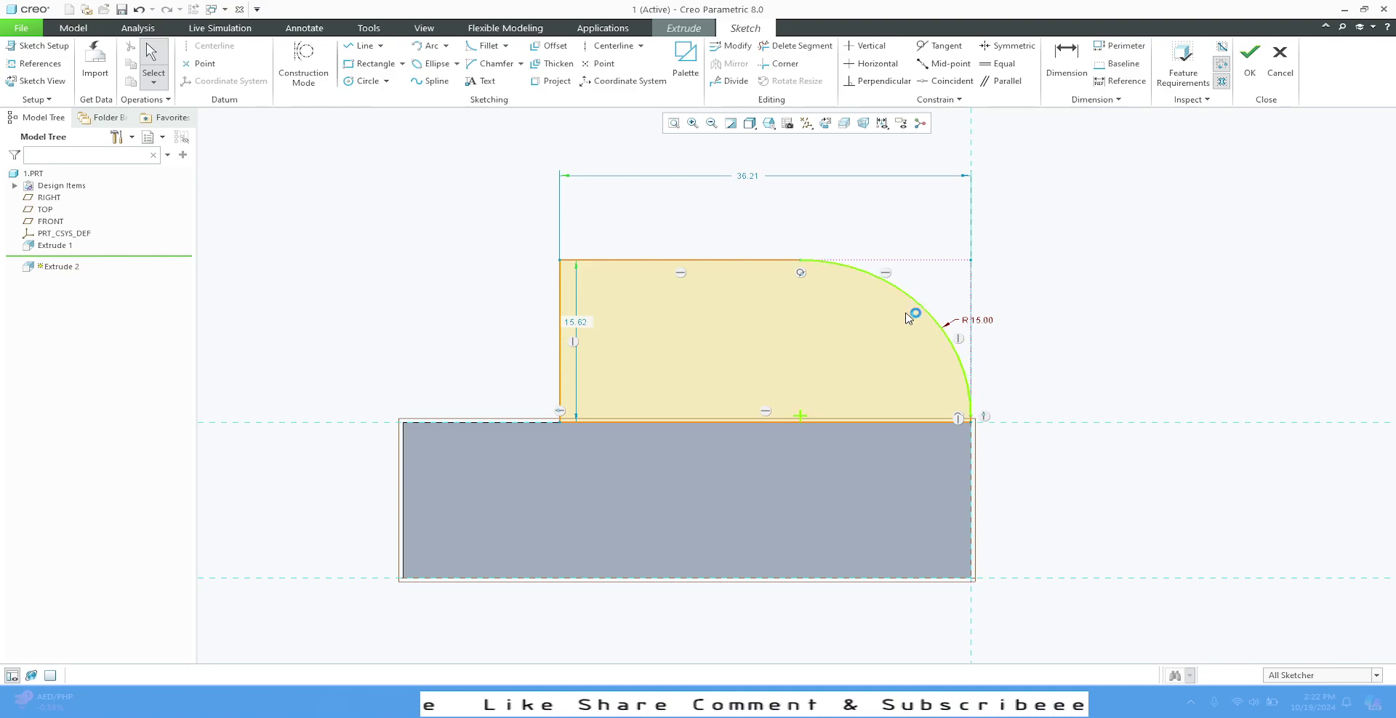
Change the arc radius to 30, then convert the dimension to a Ø30 diameter.
double_click(981, 321)
type("30")
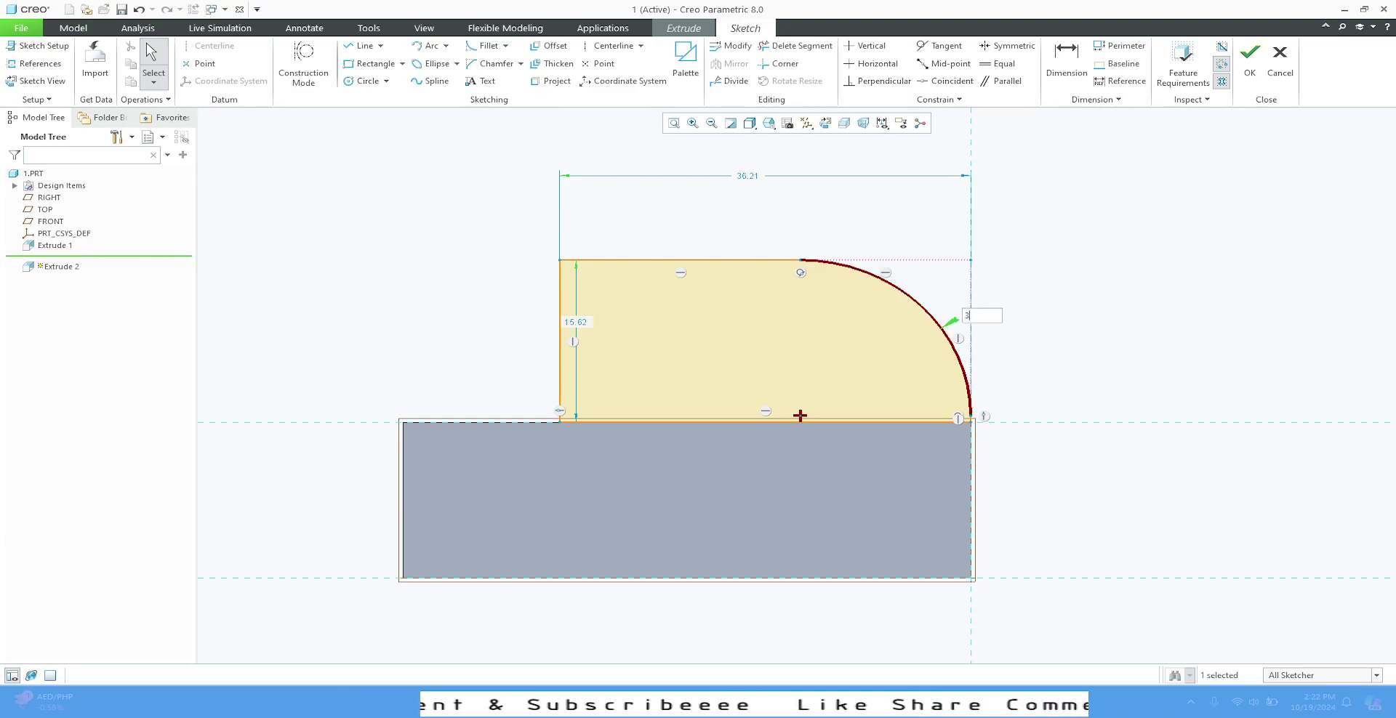
key("Return")
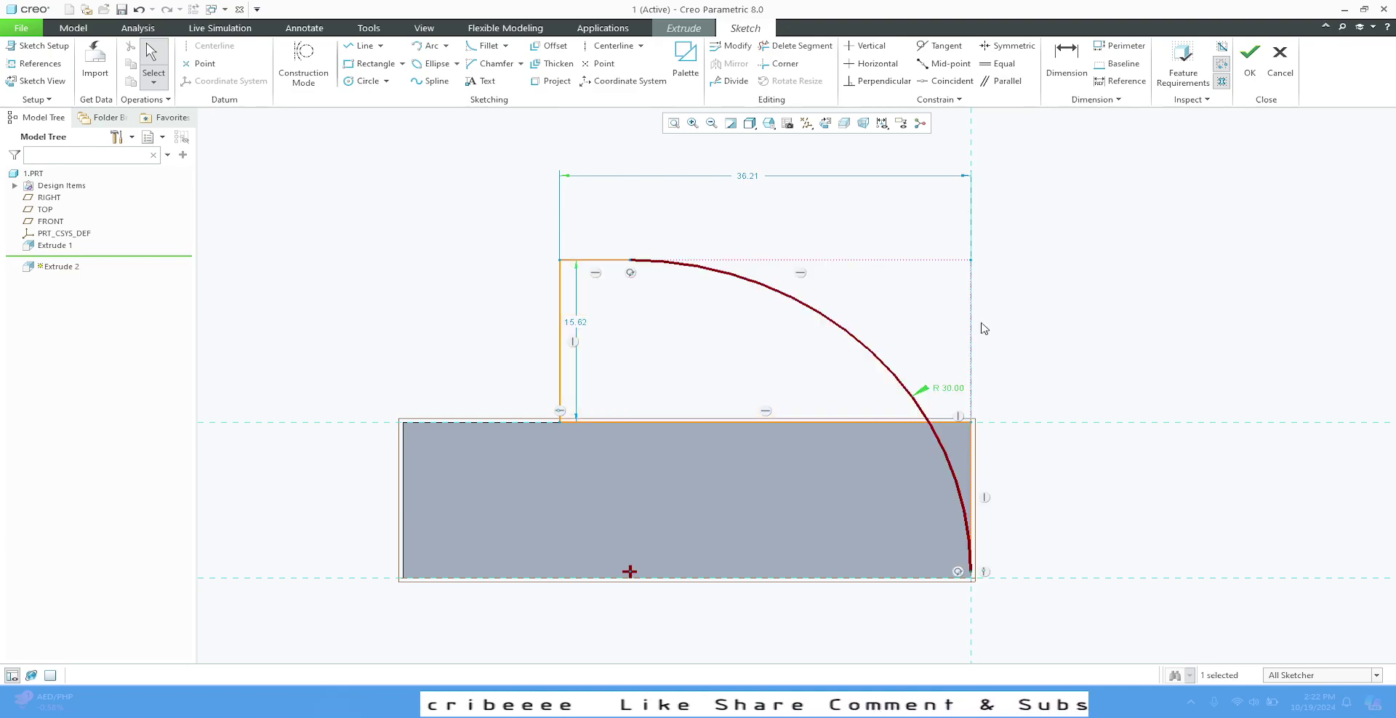
left_click(945, 393)
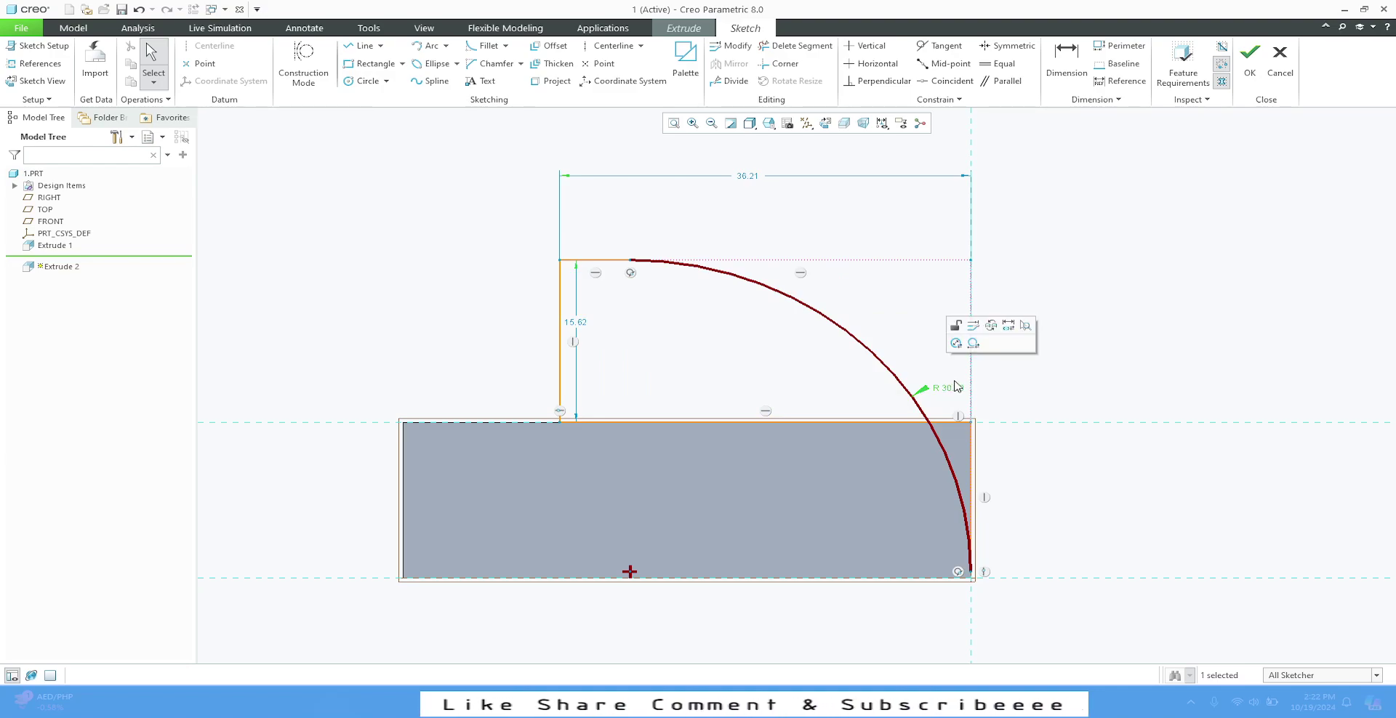
left_click(957, 344)
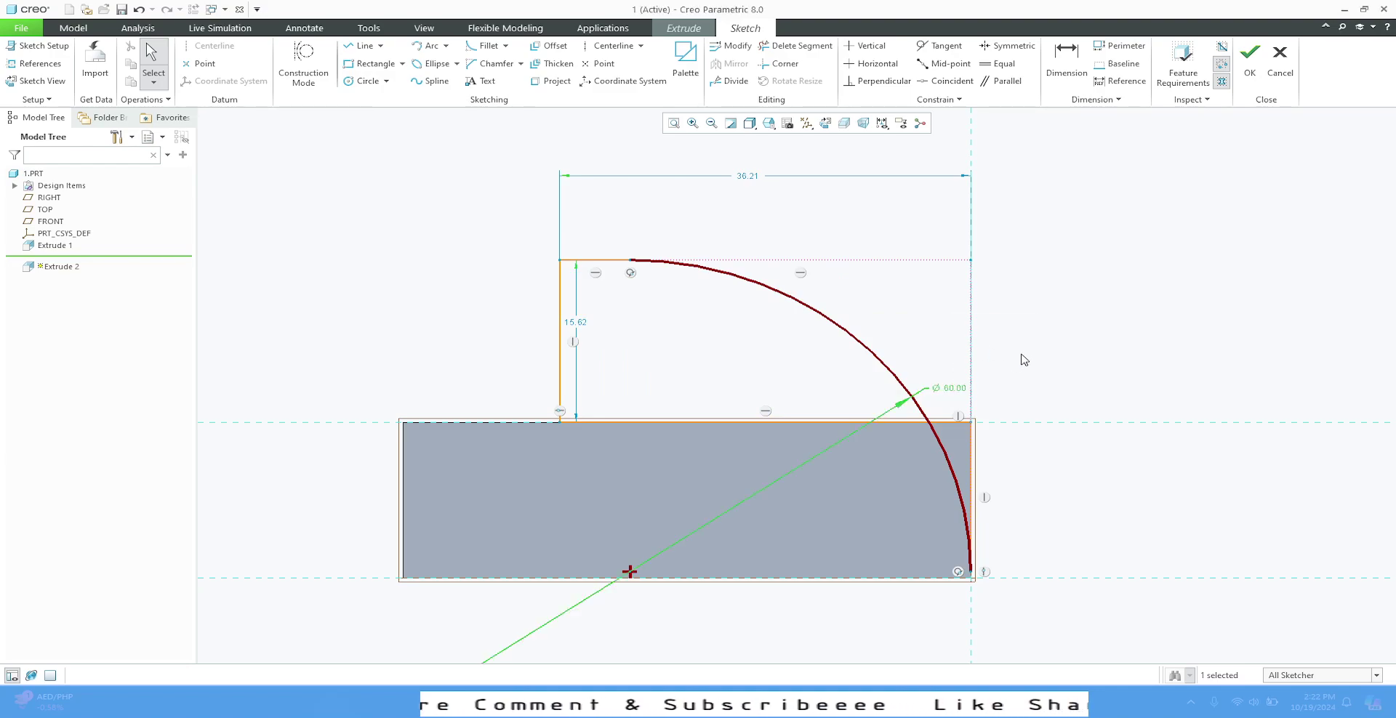
double_click(946, 387)
type("30")
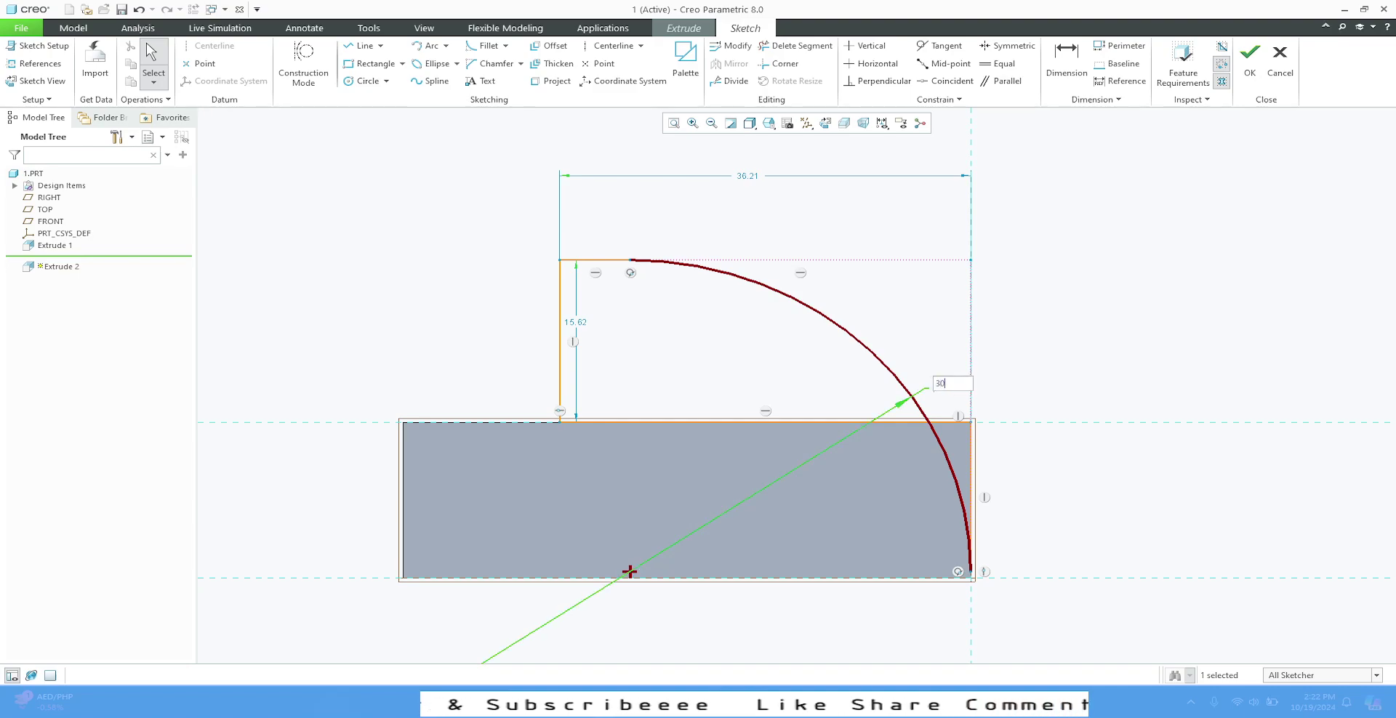
key("Return")
left_click(1098, 291)
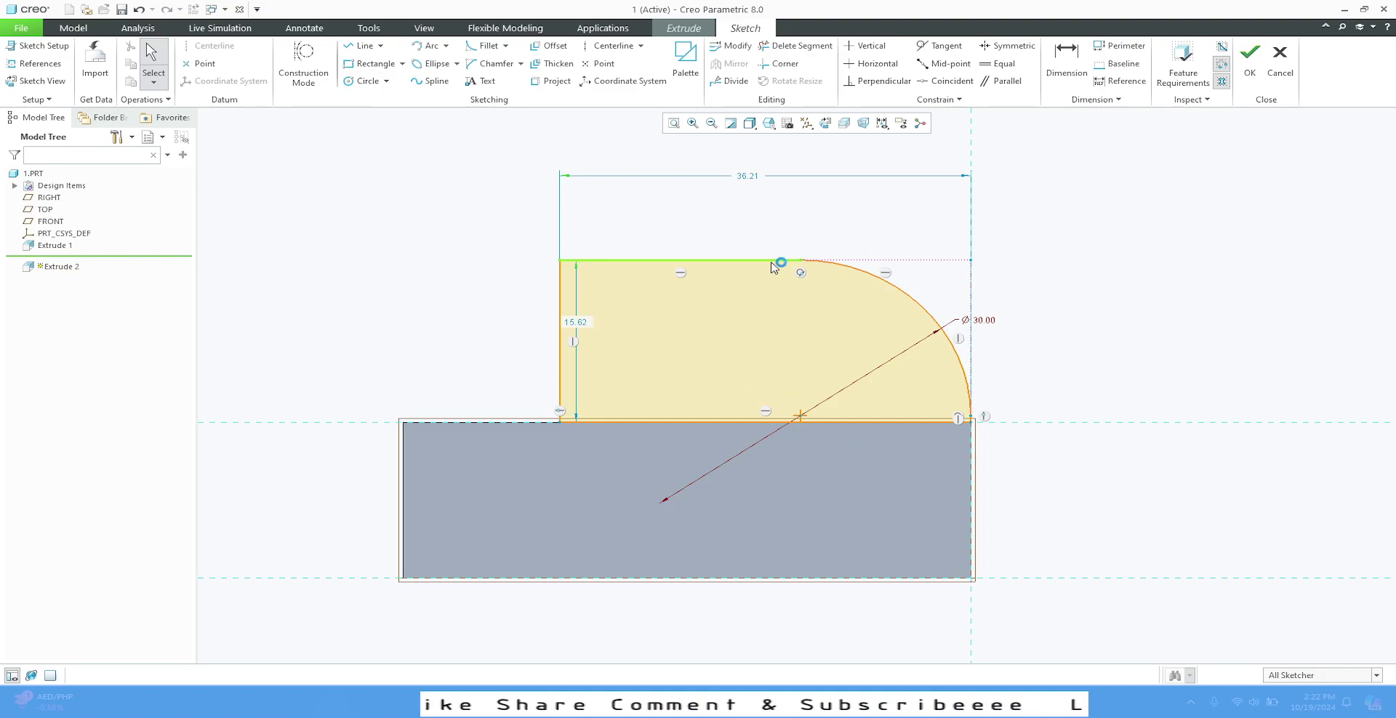
Drag the rectangle's top edge up to raise its height to 23.62.
left_click(773, 267)
left_click_drag(773, 262, 772, 177)
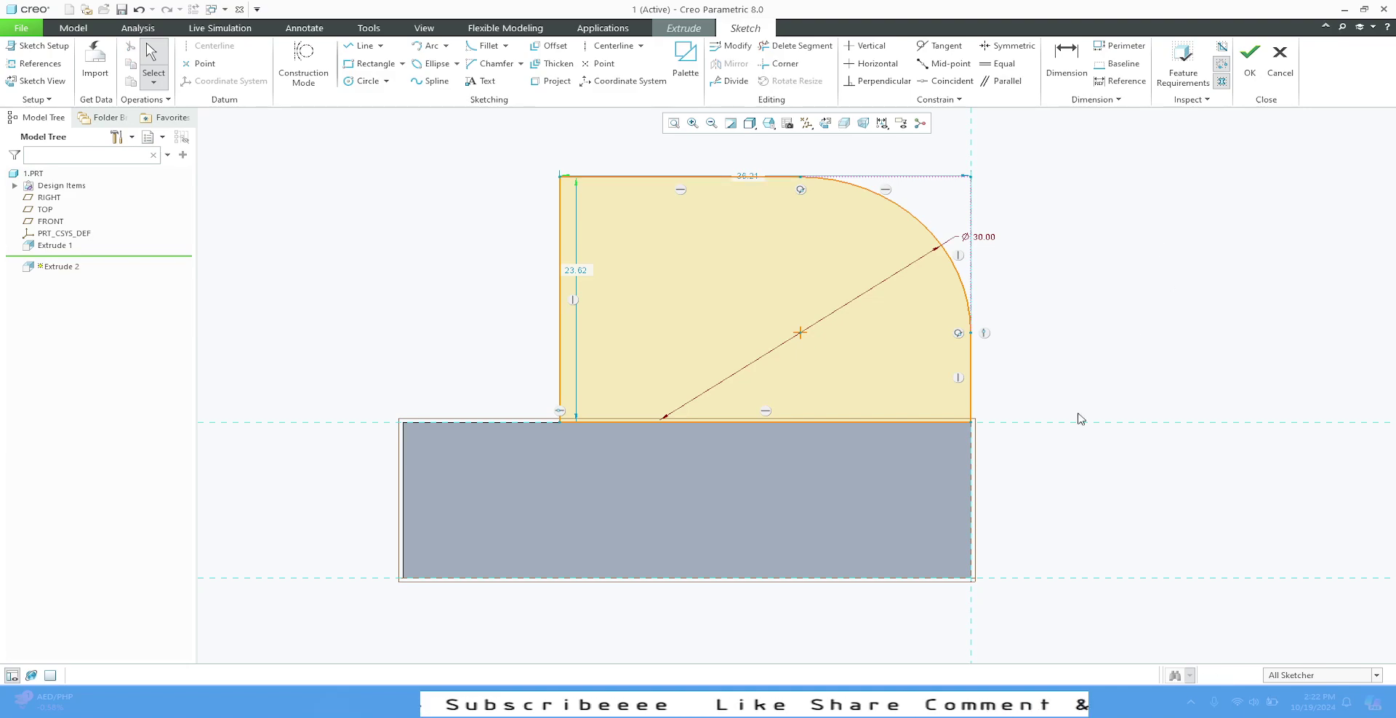
key("alt+Tab")
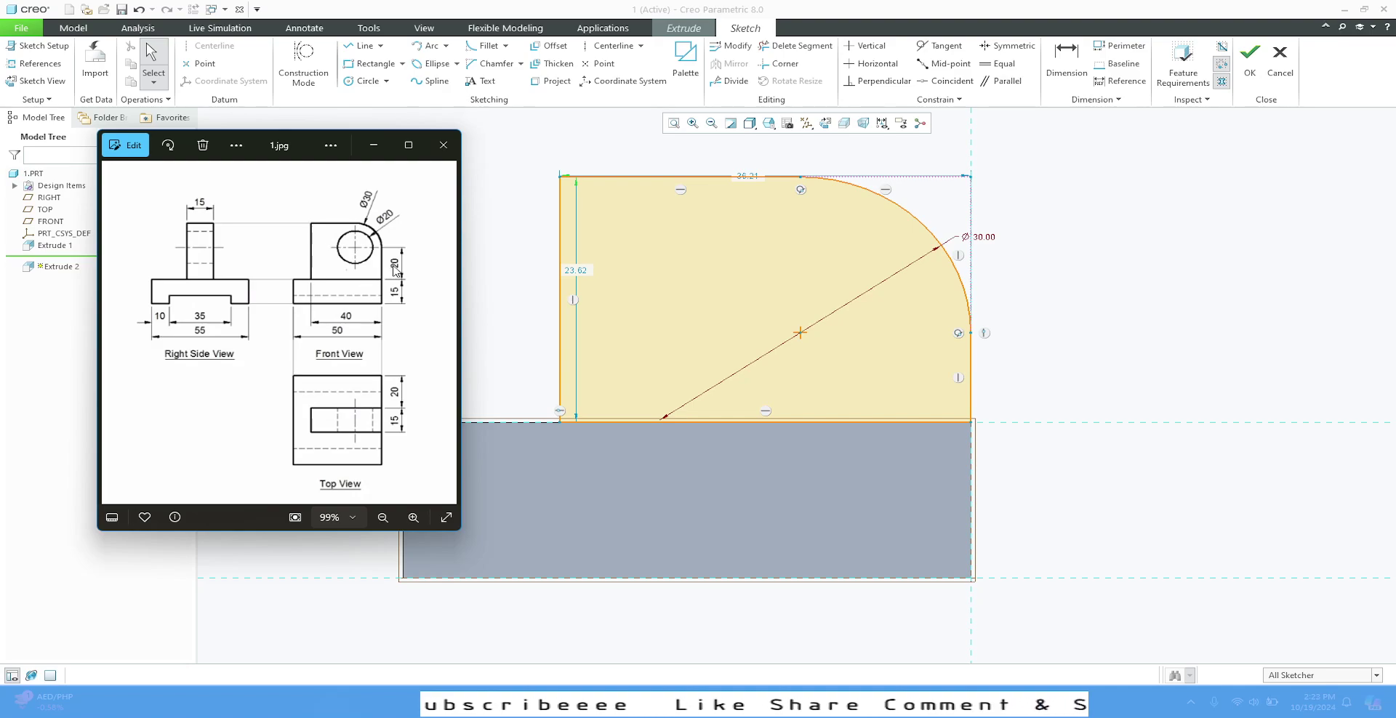
Dimension the arc centre 20 above the base block's top edge.
left_click(1088, 67)
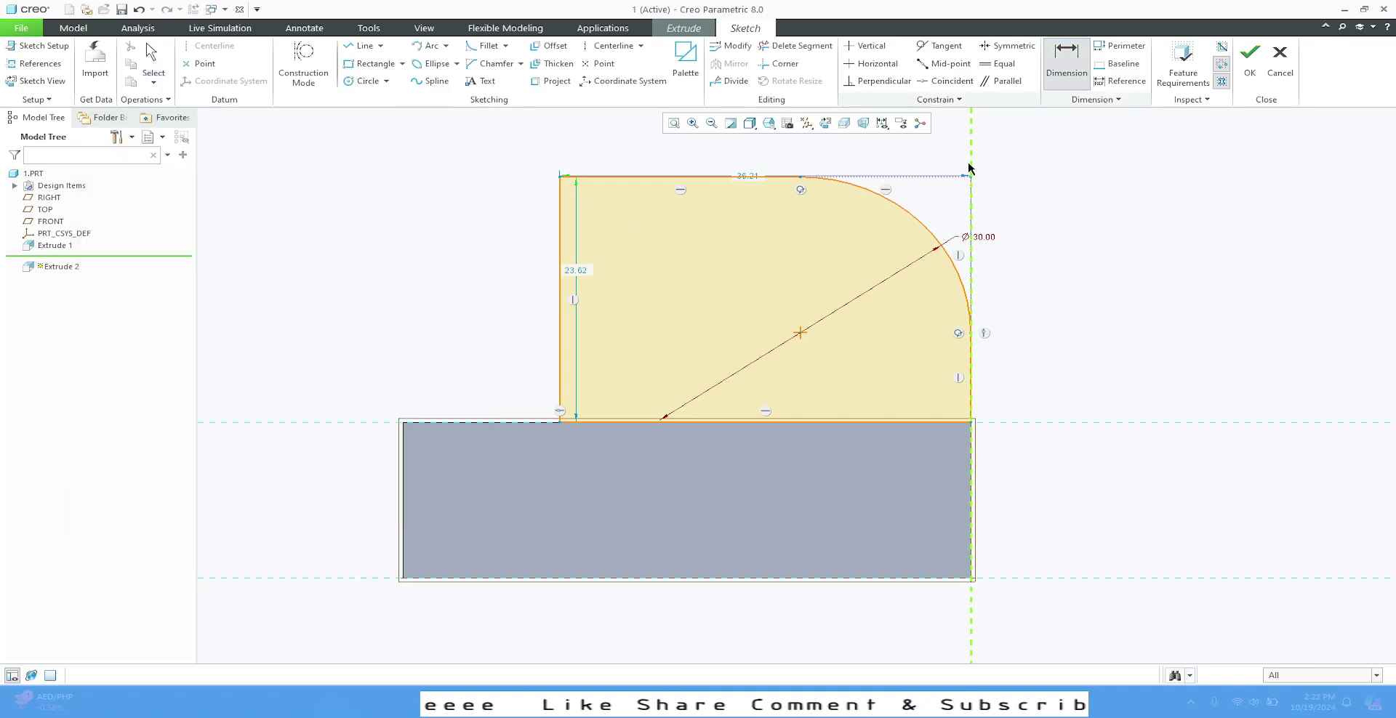
left_click(805, 338)
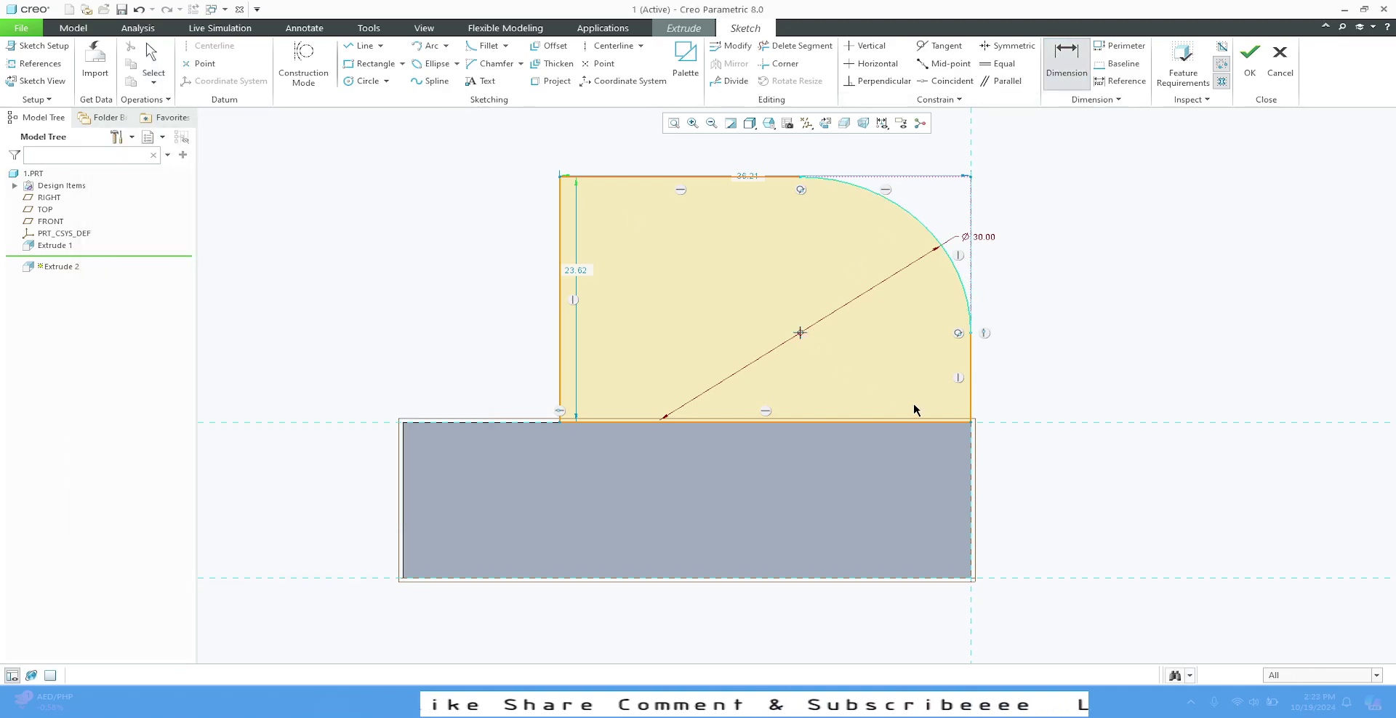
middle_click(1031, 369)
type("20")
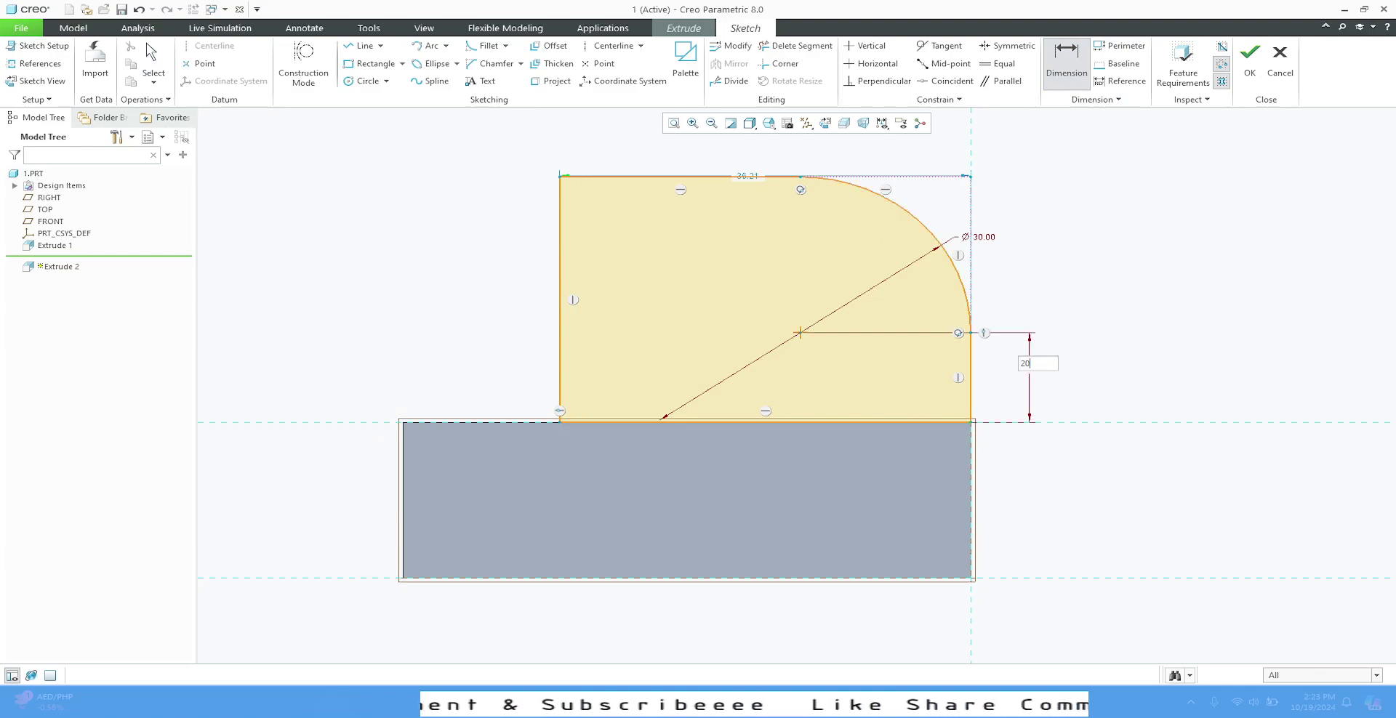
key("Return")
scroll(556, 590, "up", 1)
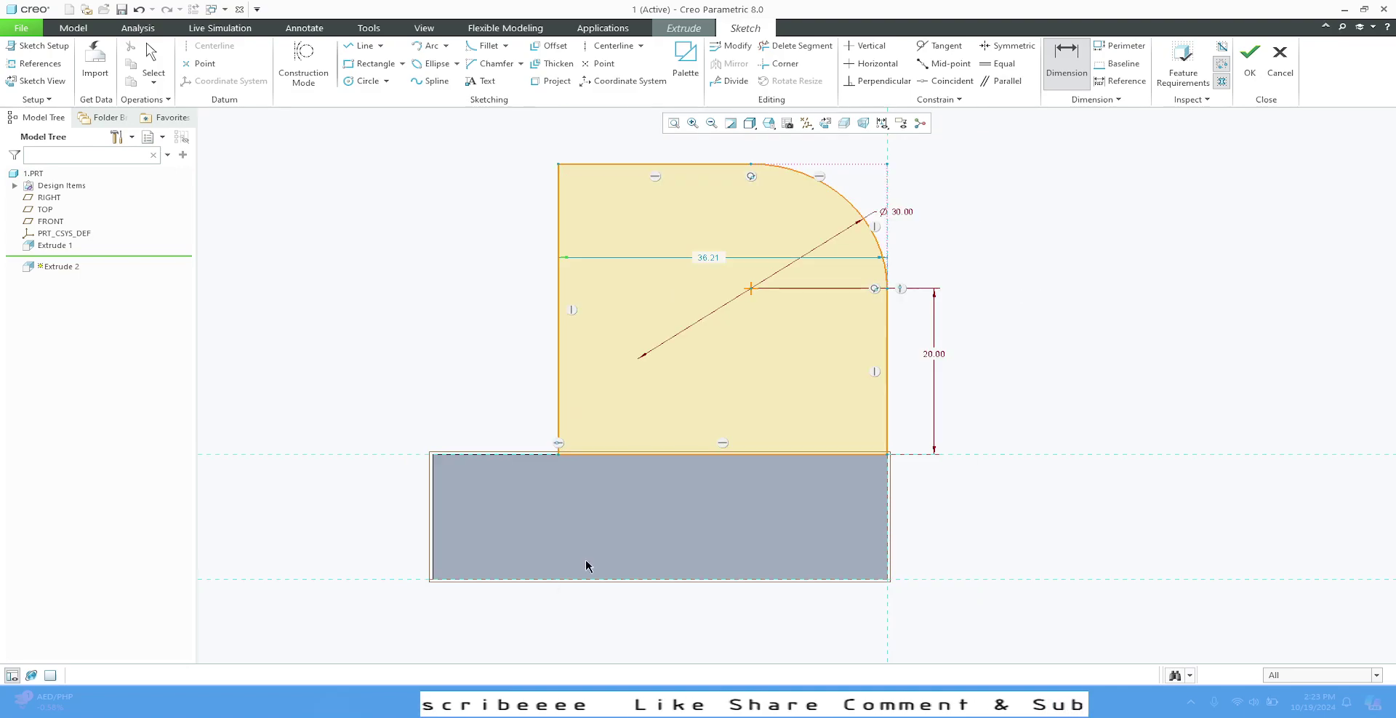
middle_click(1116, 223)
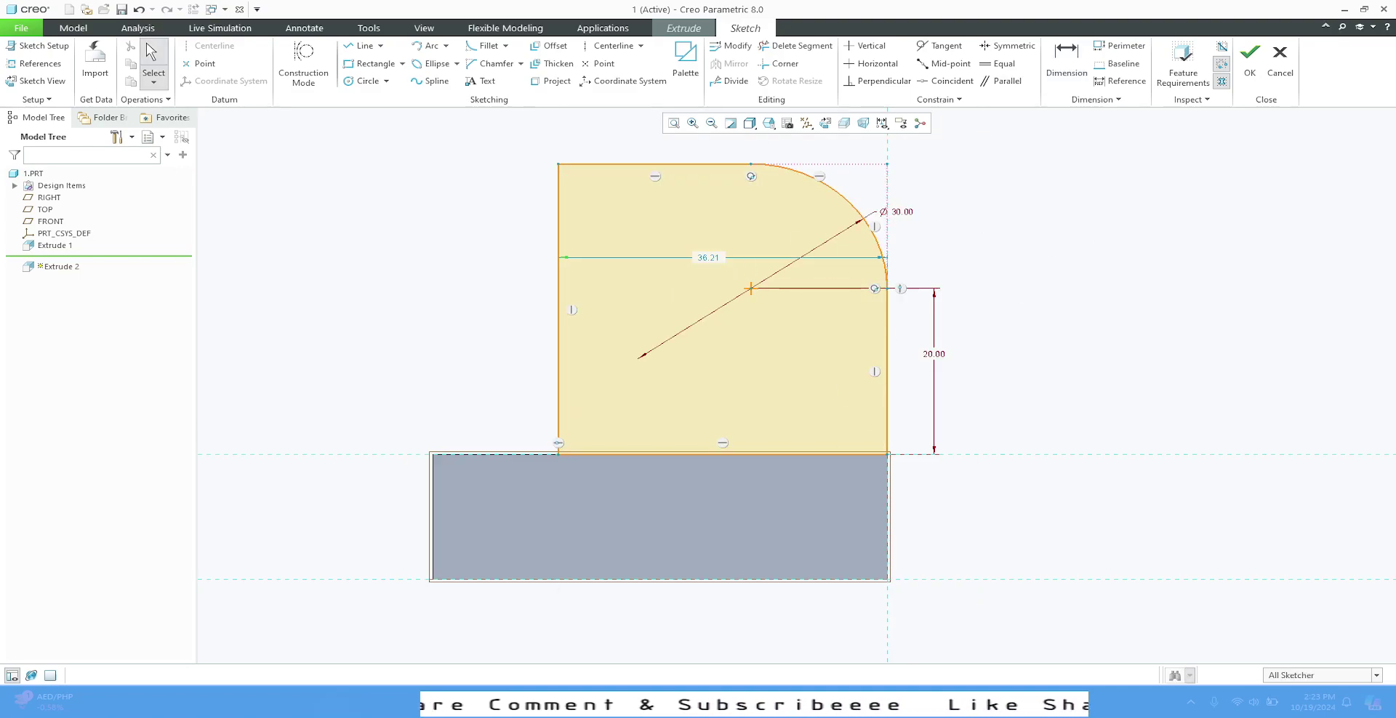
key("alt+Tab")
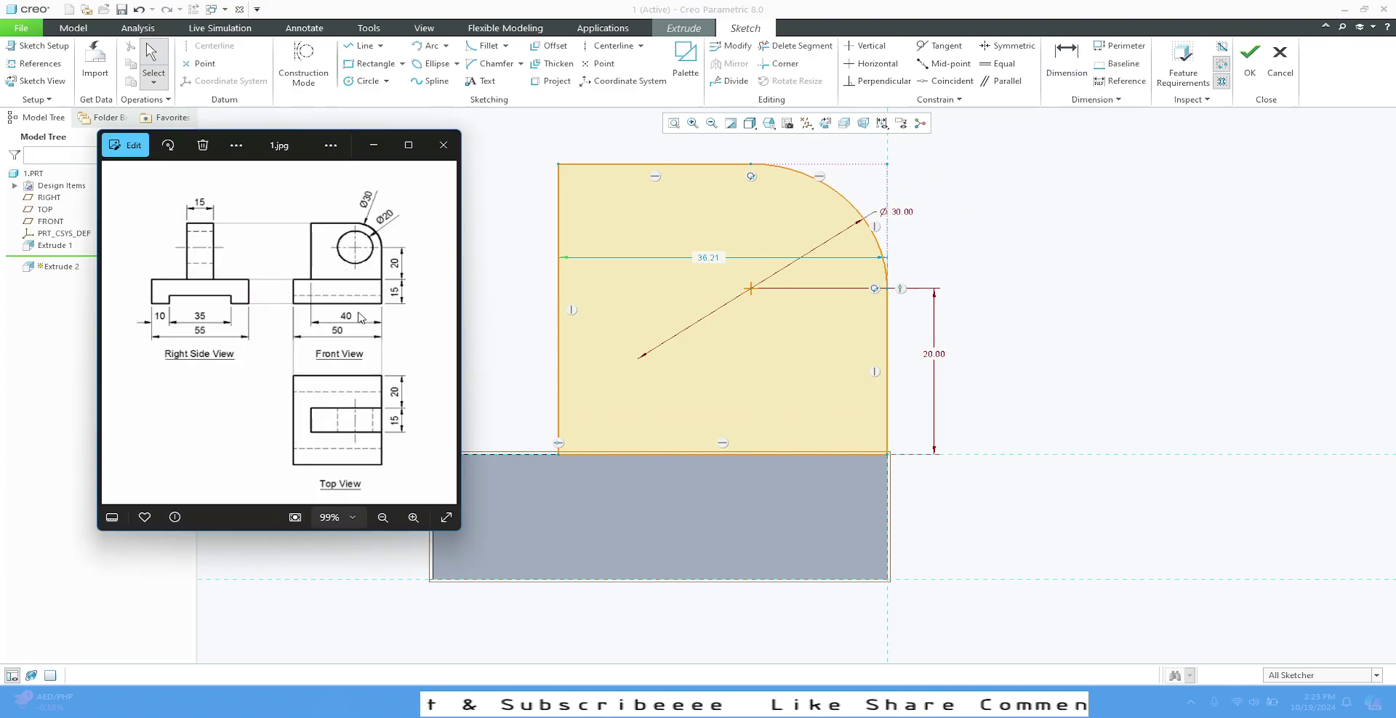
Change the 36.21 profile width to 40 and move the dimension above the profile.
left_click(694, 249)
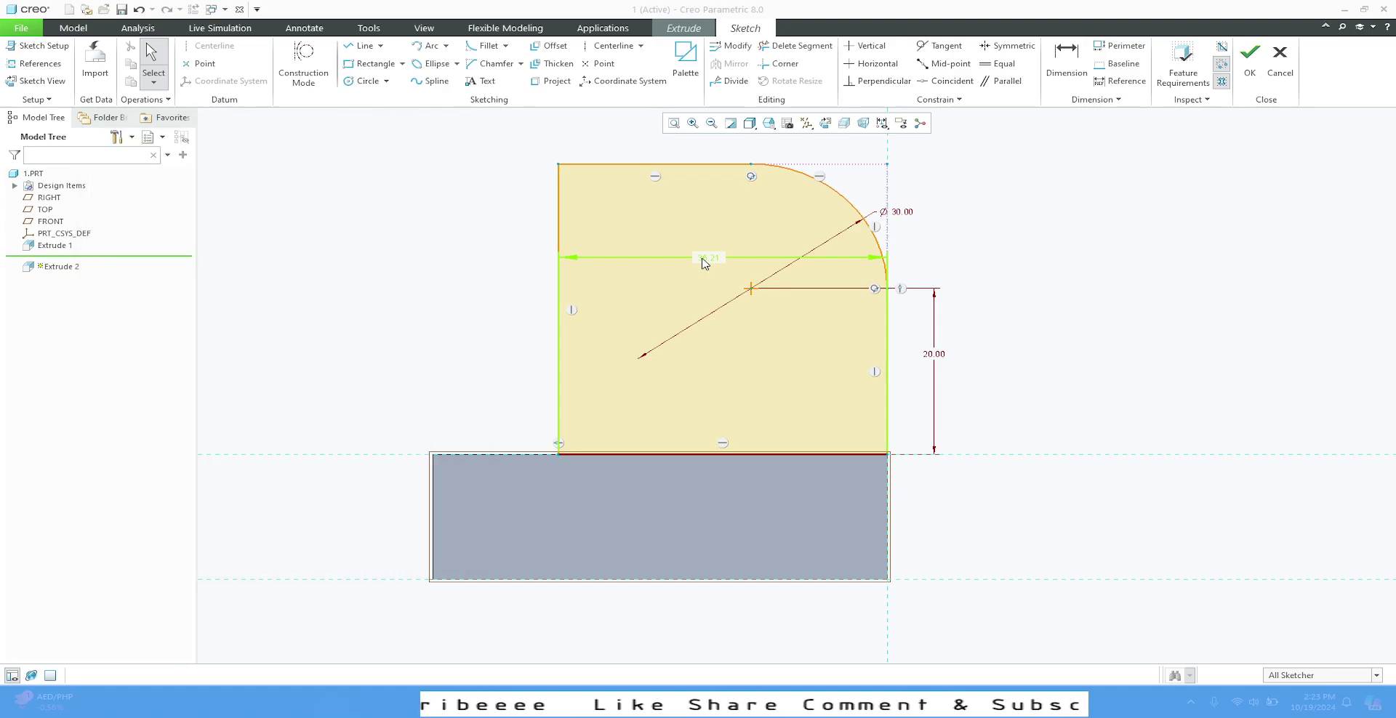
double_click(703, 259)
type("40")
key("Return")
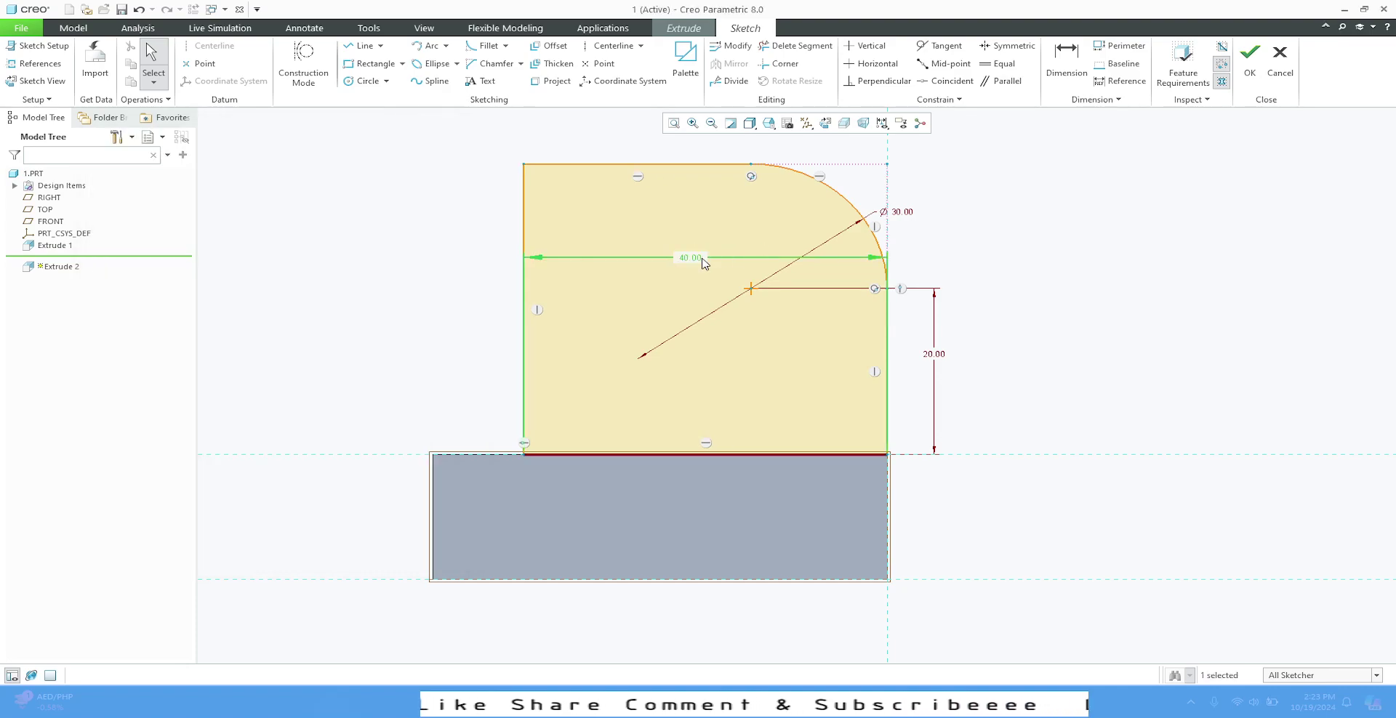
left_click(1041, 227)
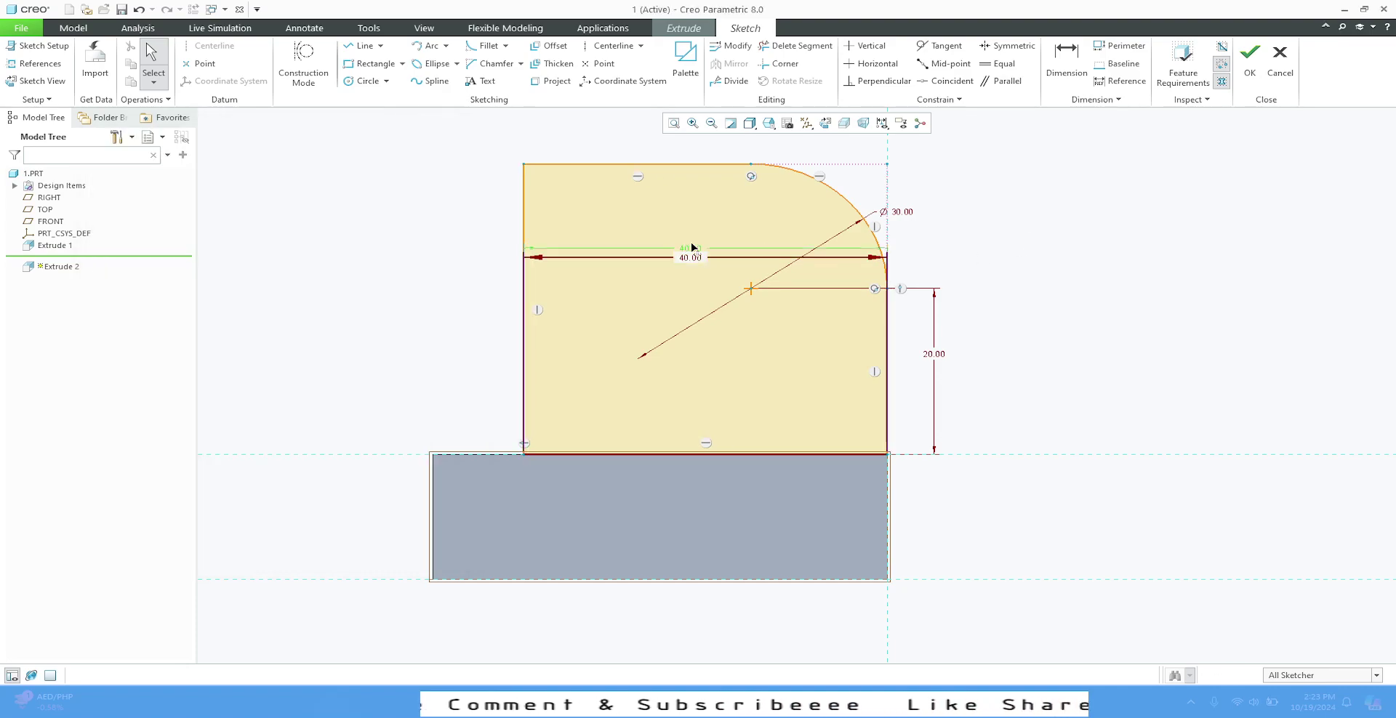
left_click_drag(690, 258, 696, 146)
Draw a circle at the arc centre, set its diameter to 20, and accept the sketch.
left_click(365, 81)
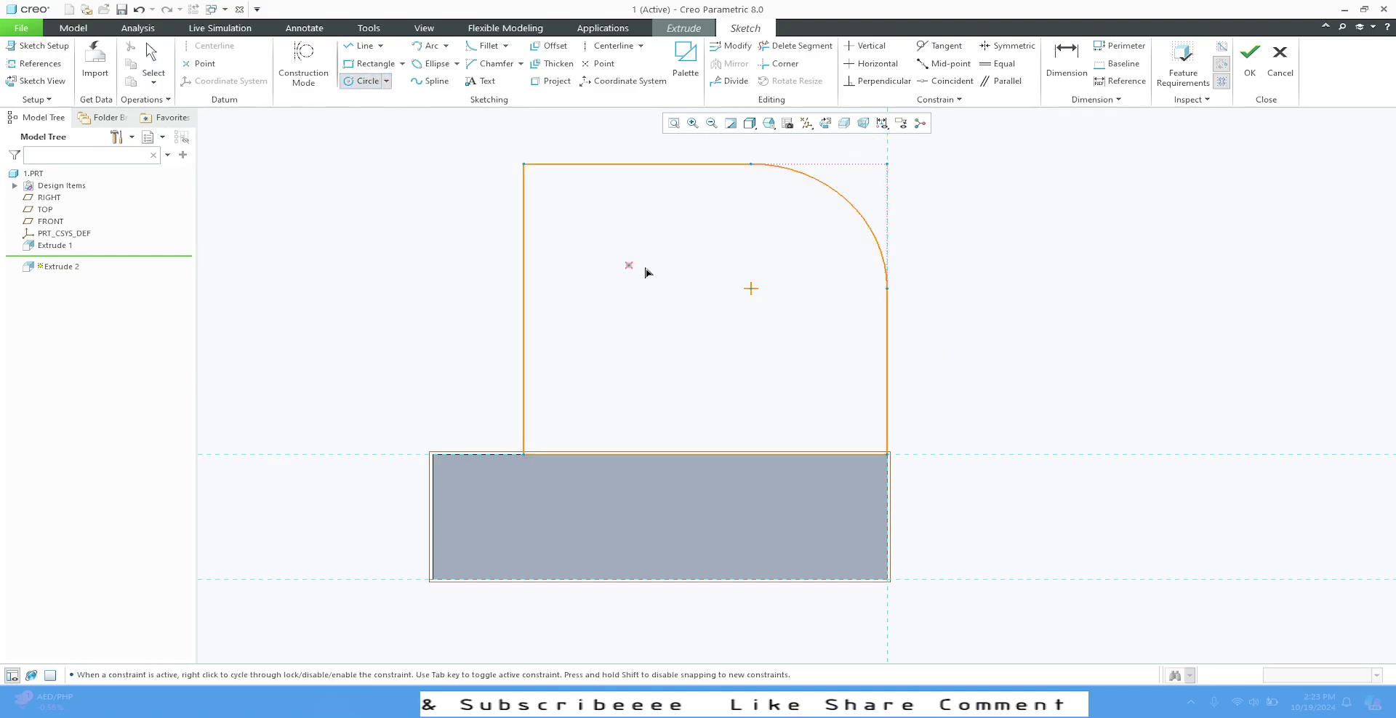
left_click(751, 289)
left_click(787, 244)
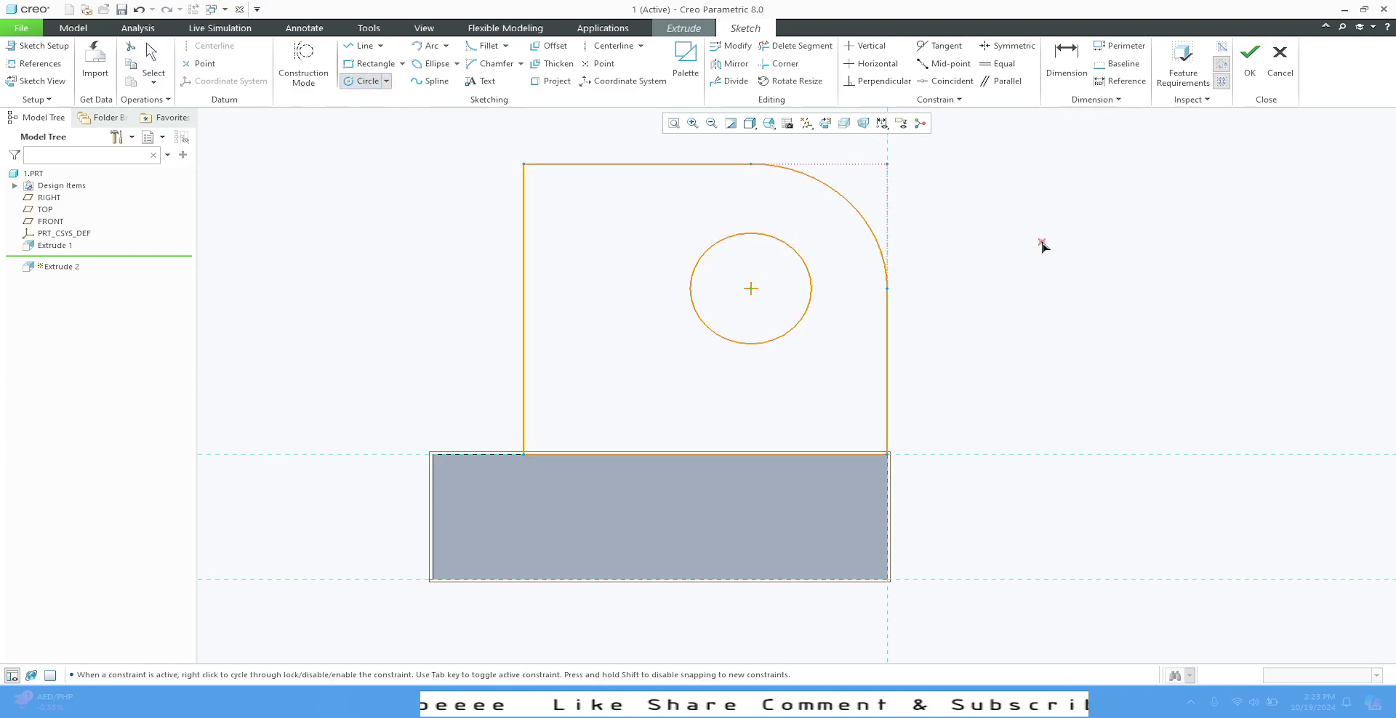
middle_click(1040, 246)
double_click(663, 235)
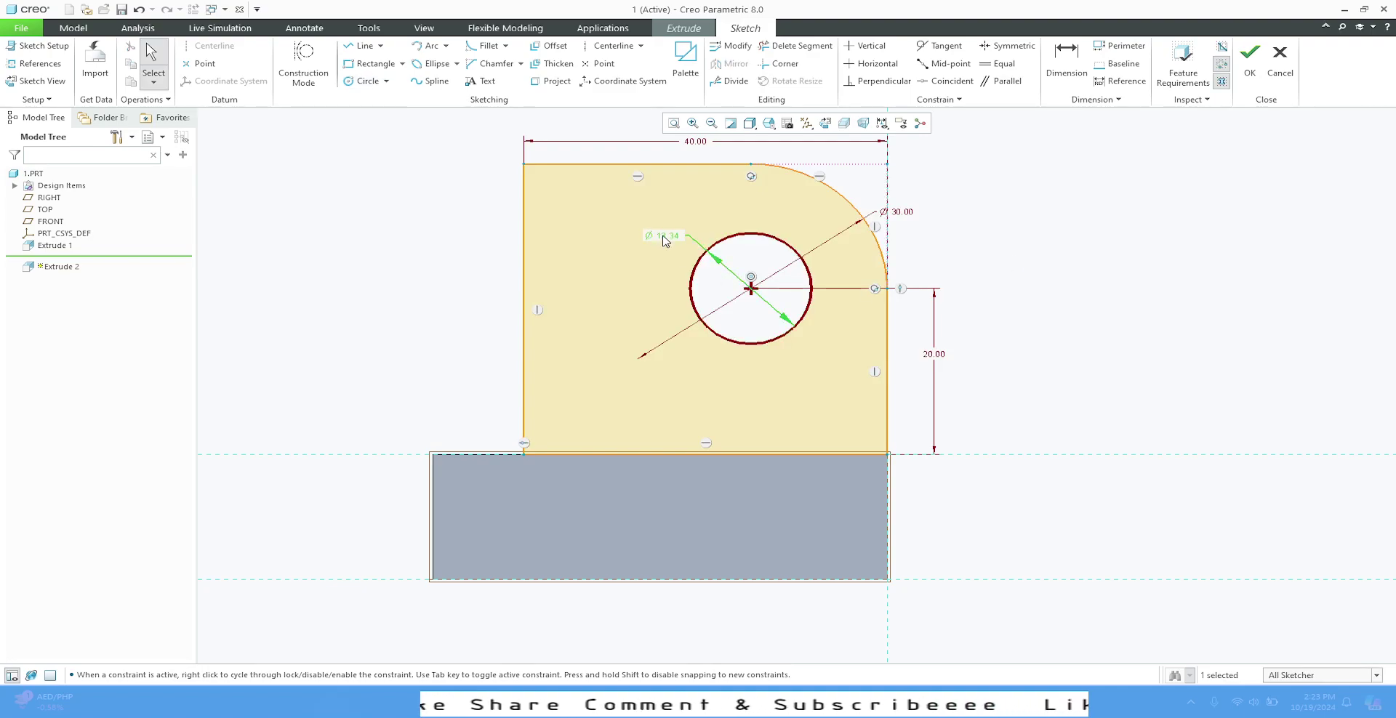
type("20")
key("Return")
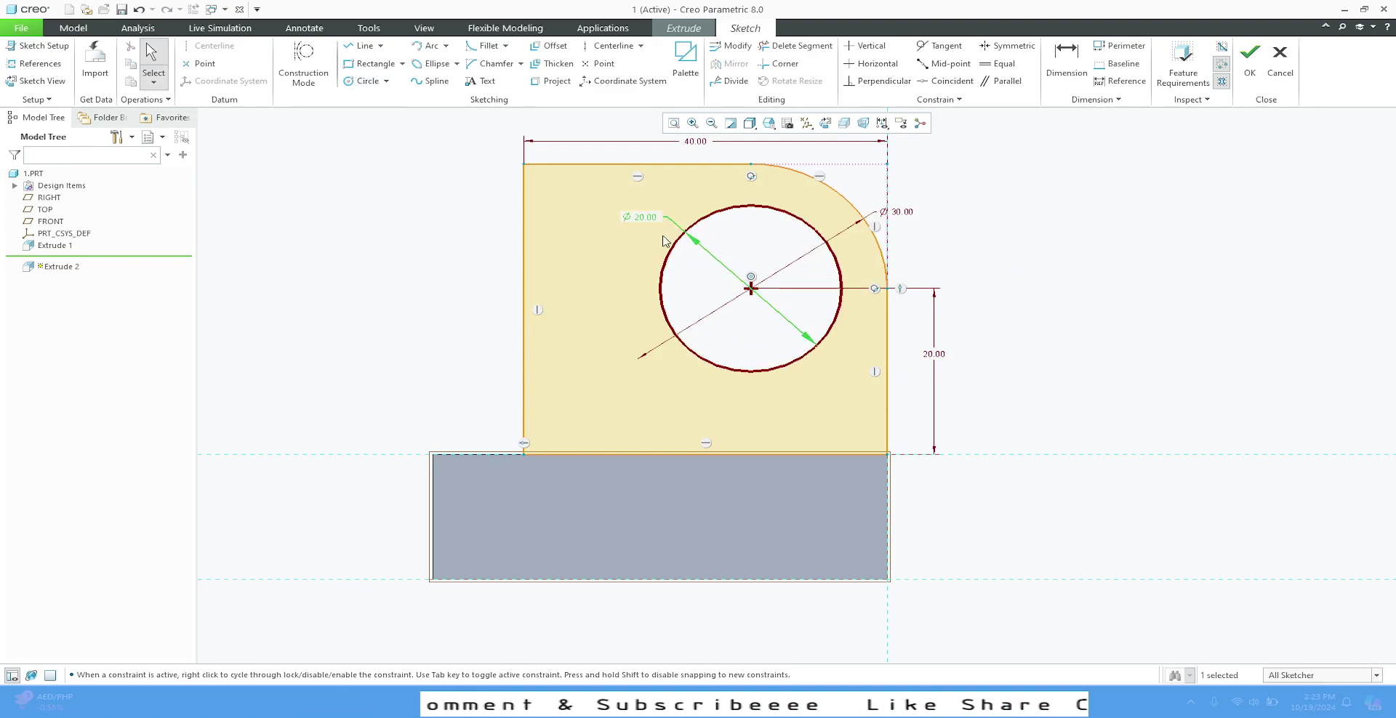
left_click(1112, 249)
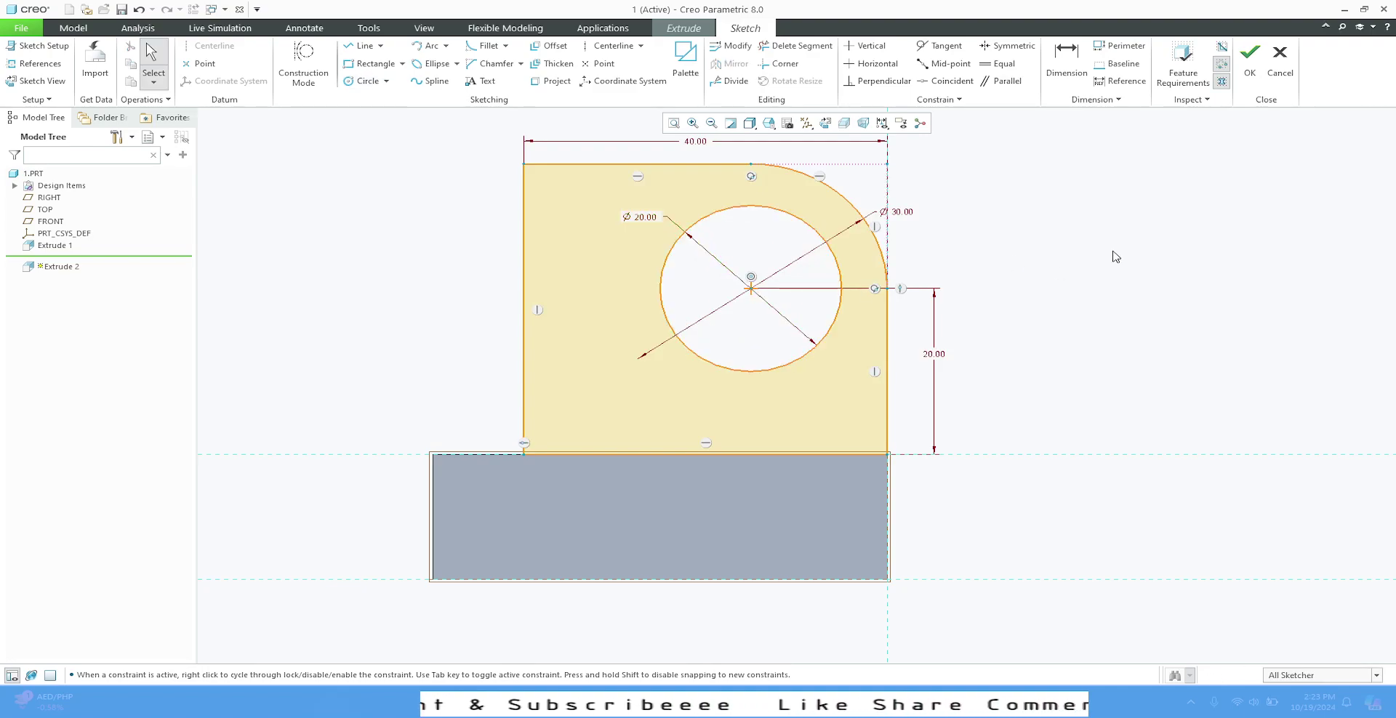
left_click(1250, 64)
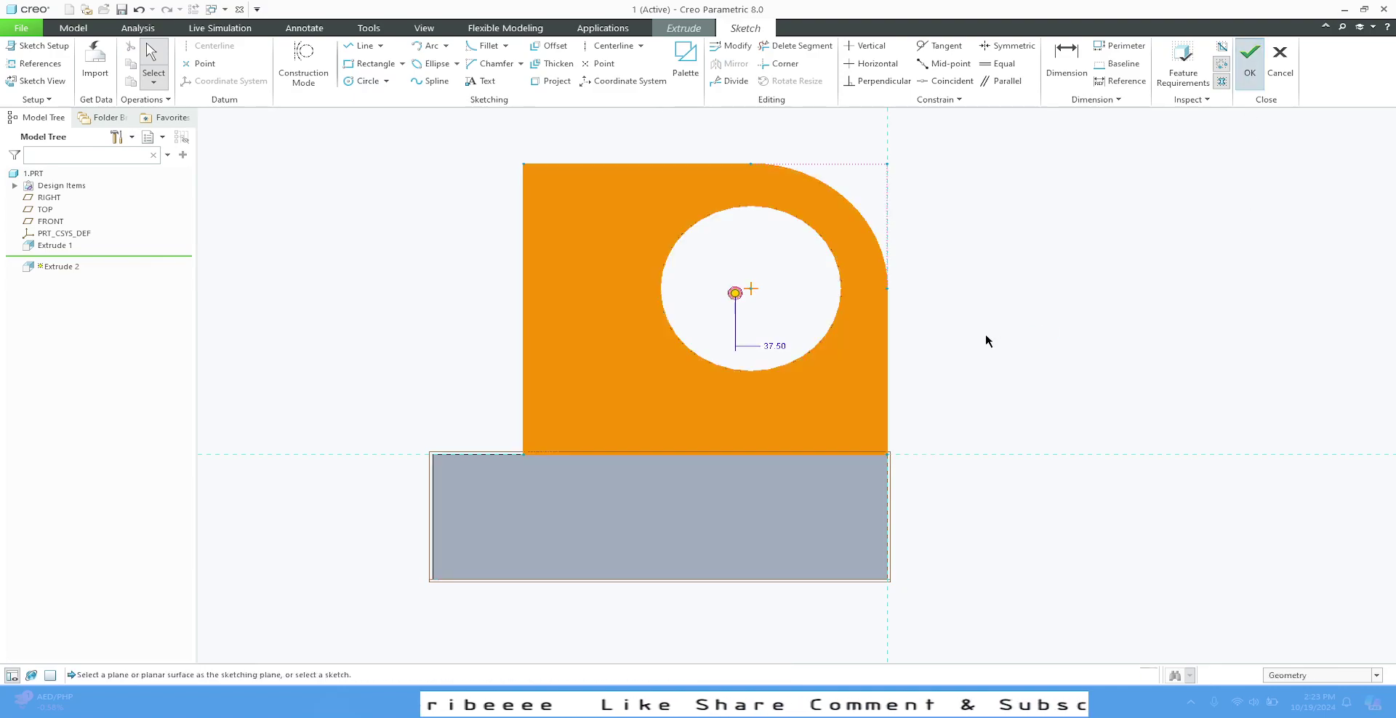
Set Extrude 2 to a symmetric 15 depth, view it isometrically, and confirm the extrusion.
left_click(952, 702)
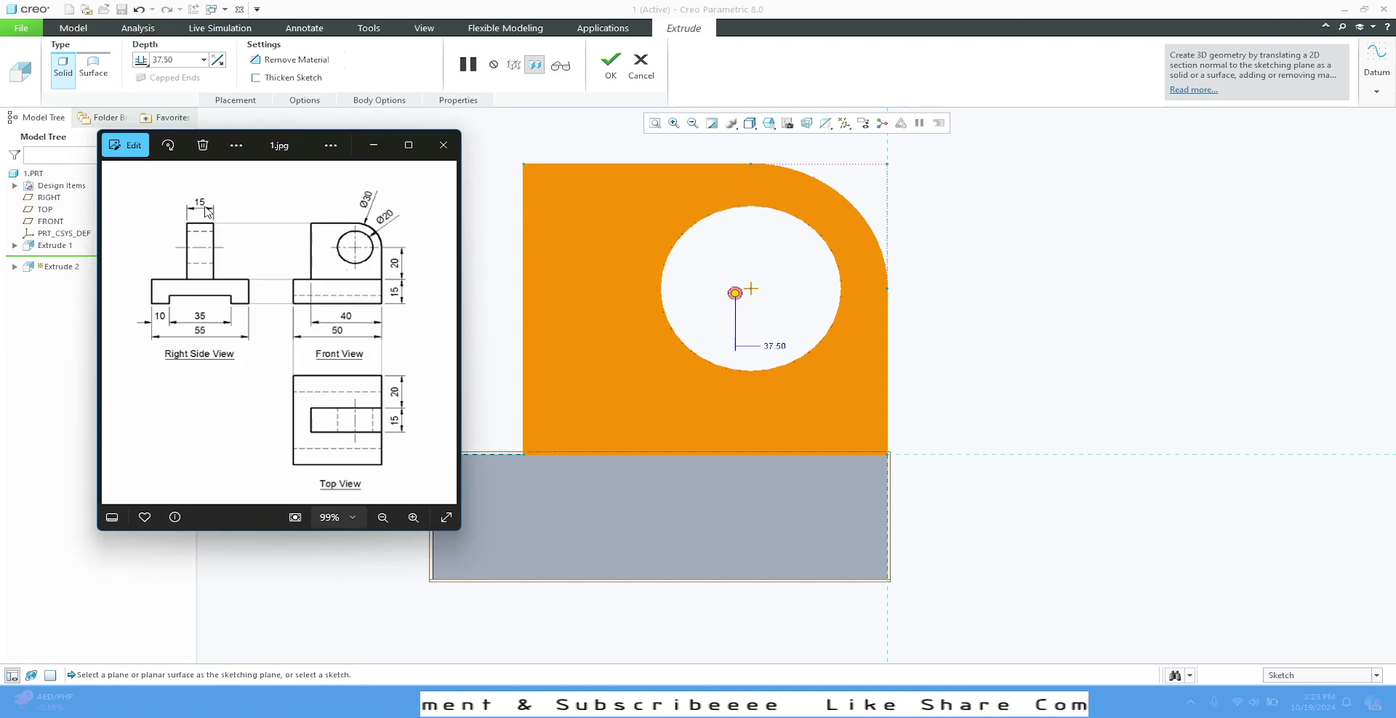
left_click(177, 58)
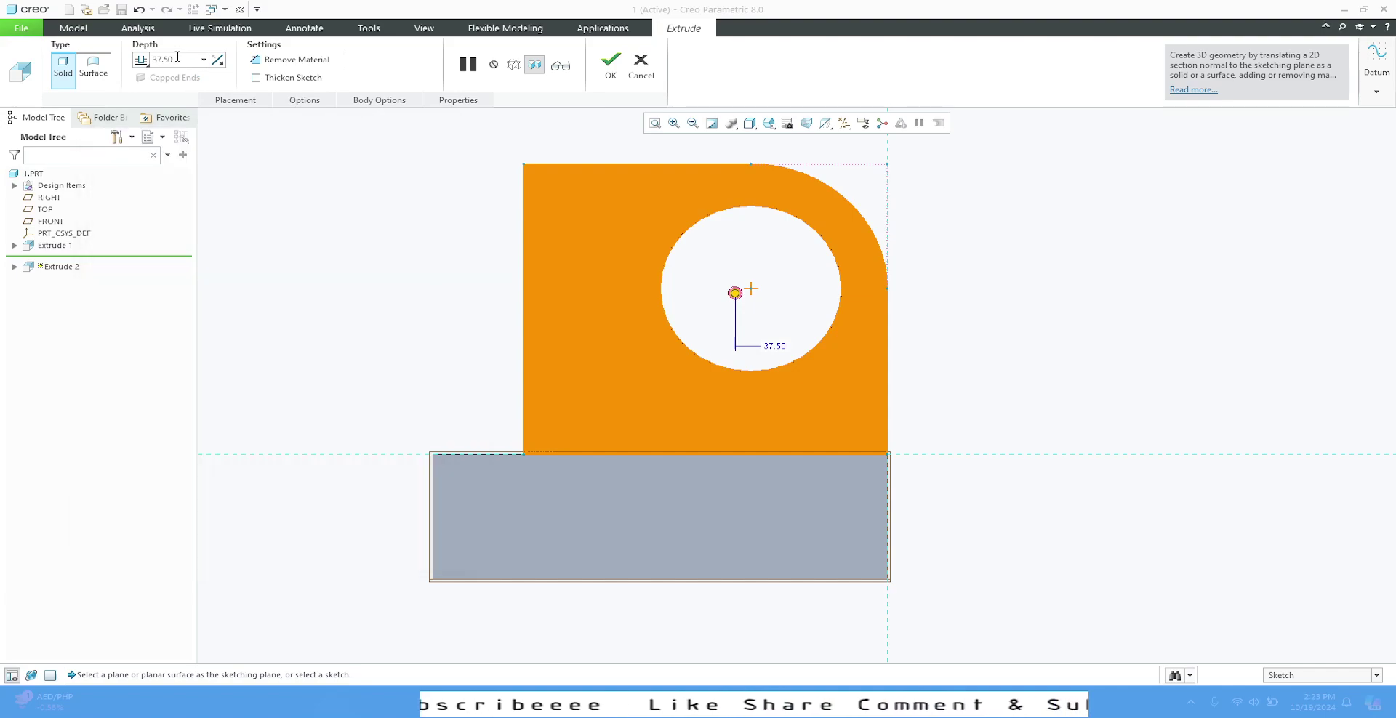
type("15")
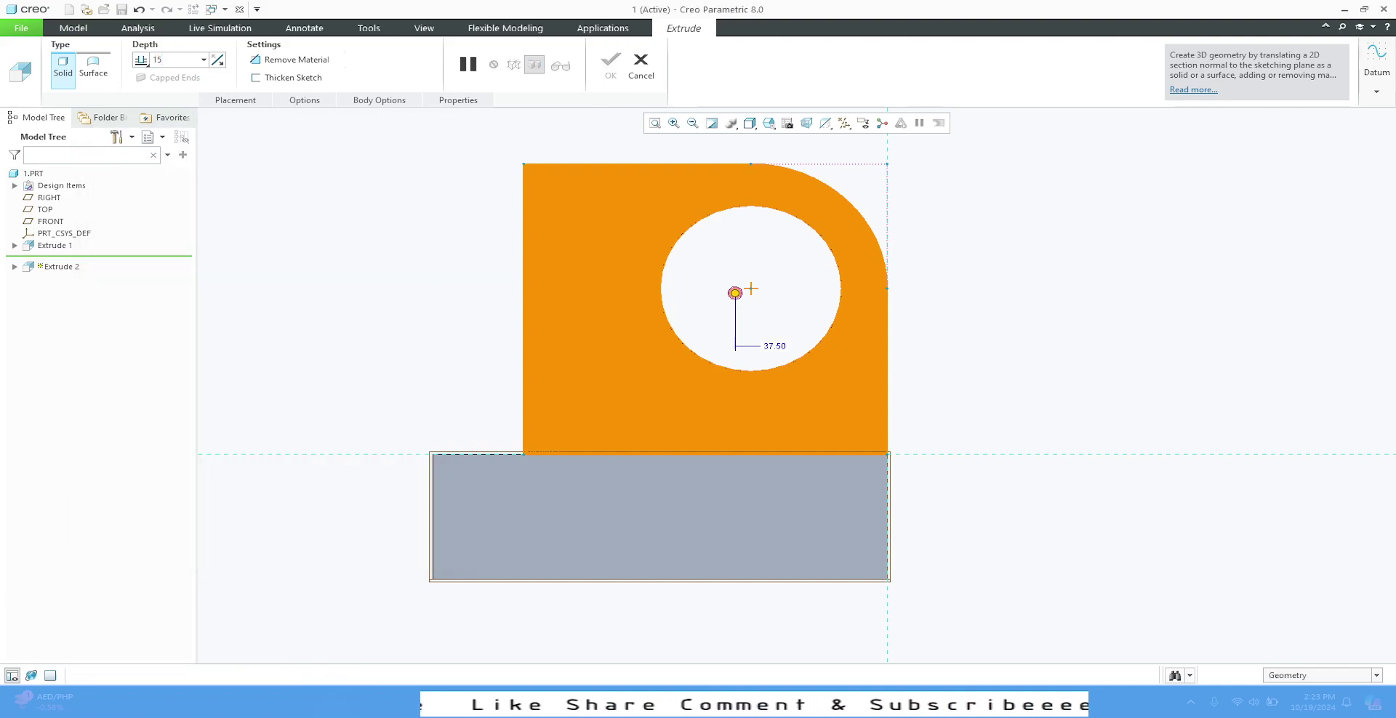
left_click(141, 59)
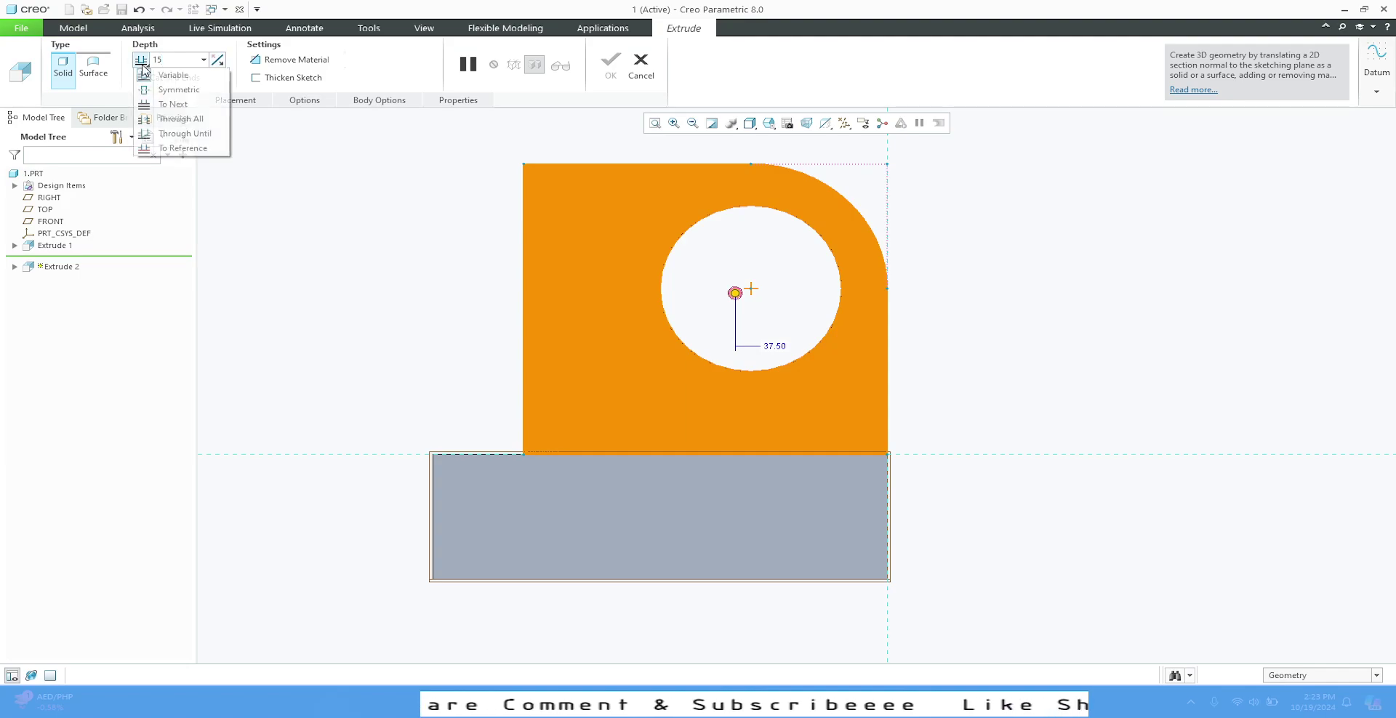
left_click(160, 89)
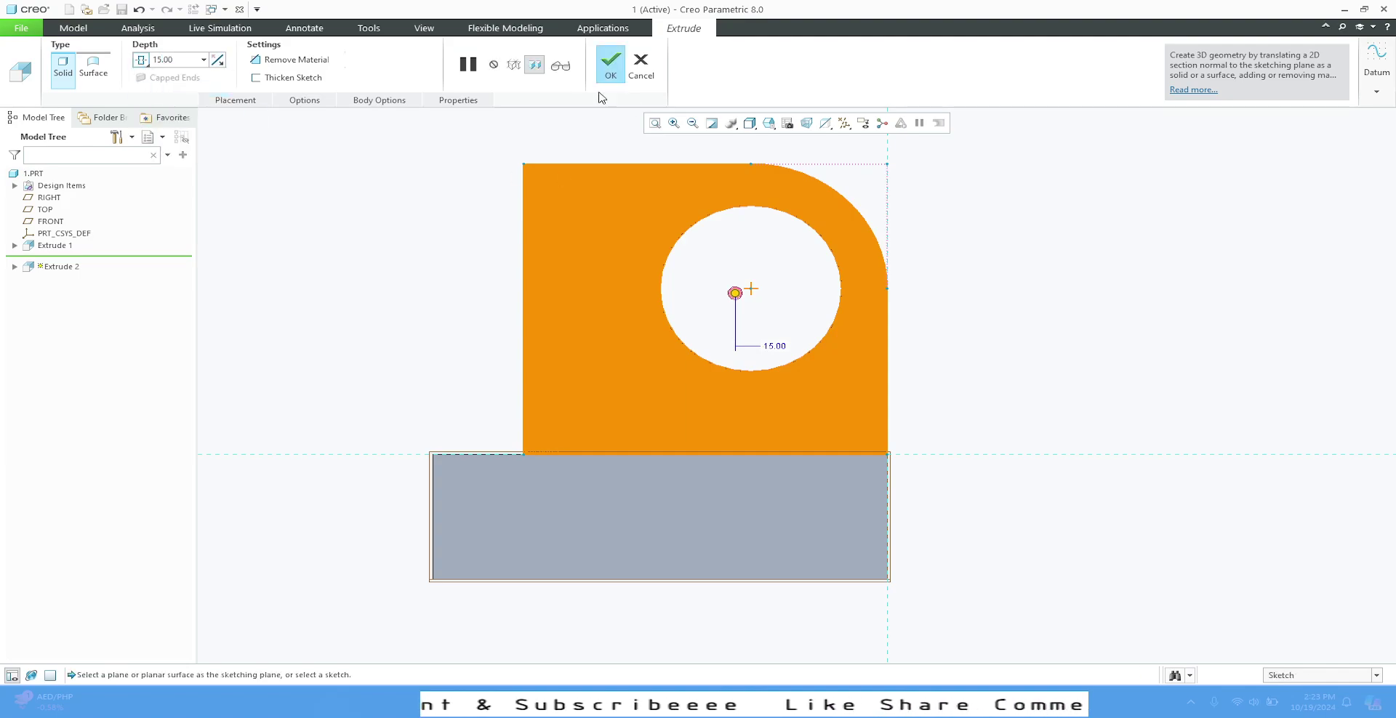
left_click(768, 122)
left_click(778, 138)
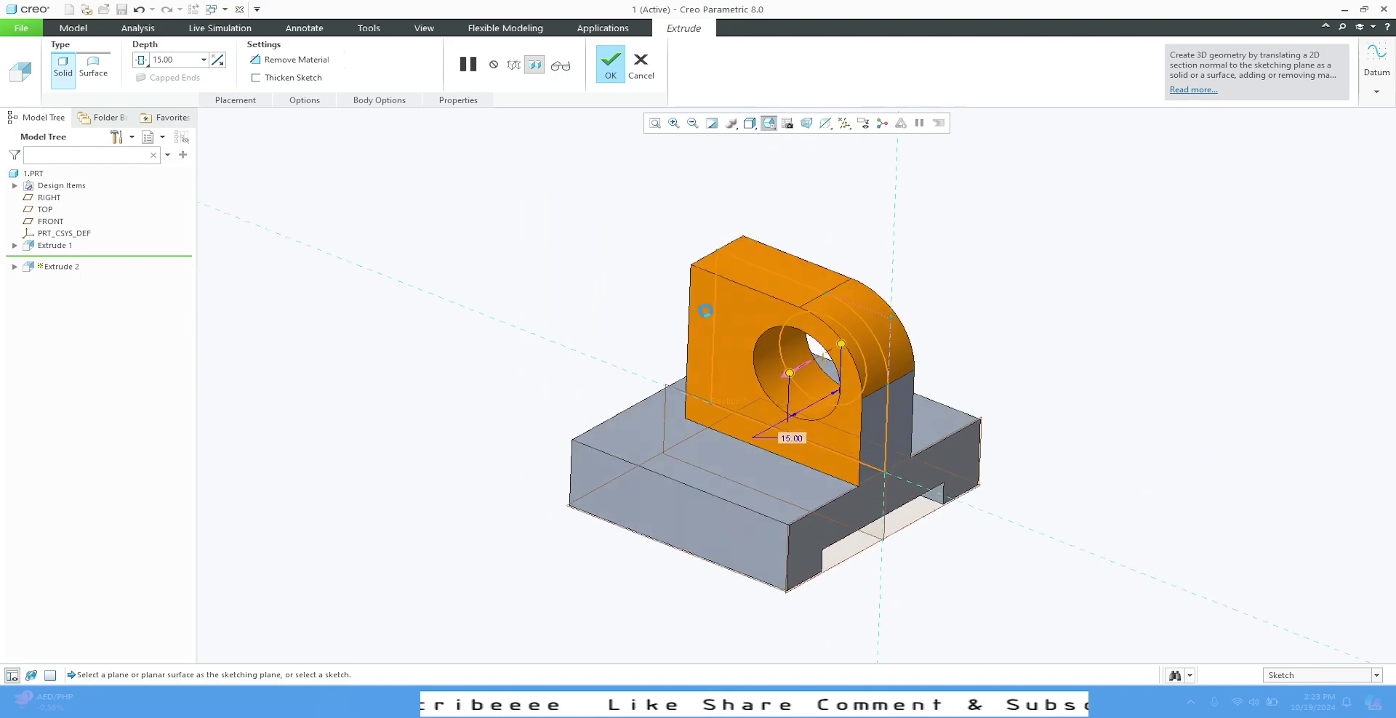
left_click(610, 64)
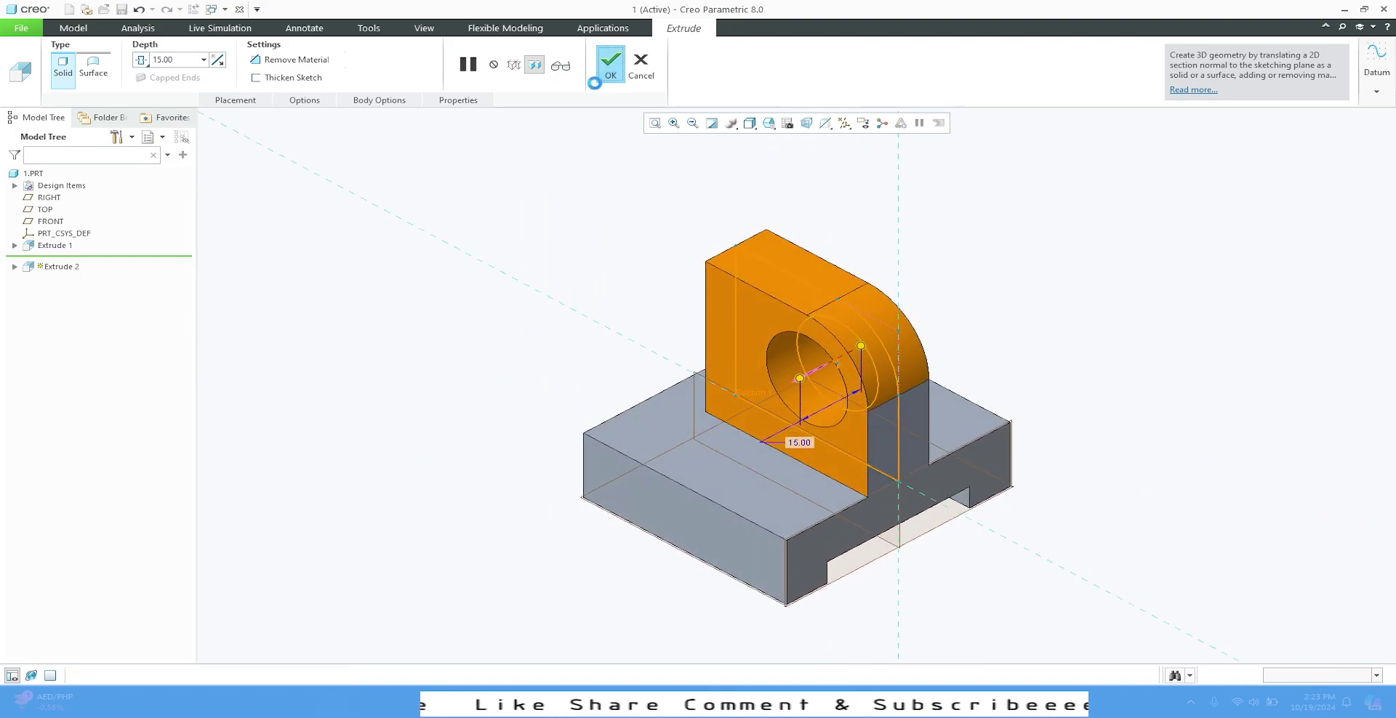
Turn off datum plane display and open the 1.jpg reference drawing for comparison.
left_click(476, 302)
left_click(845, 124)
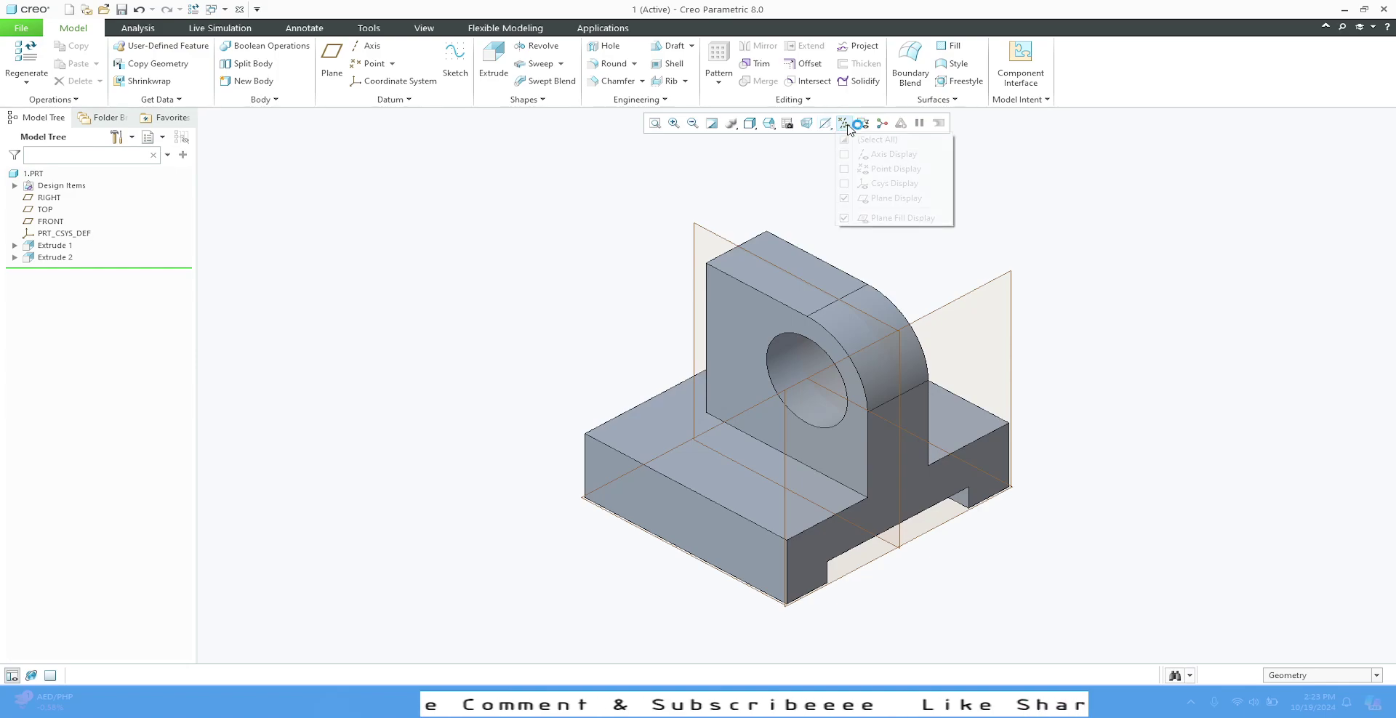
left_click(844, 197)
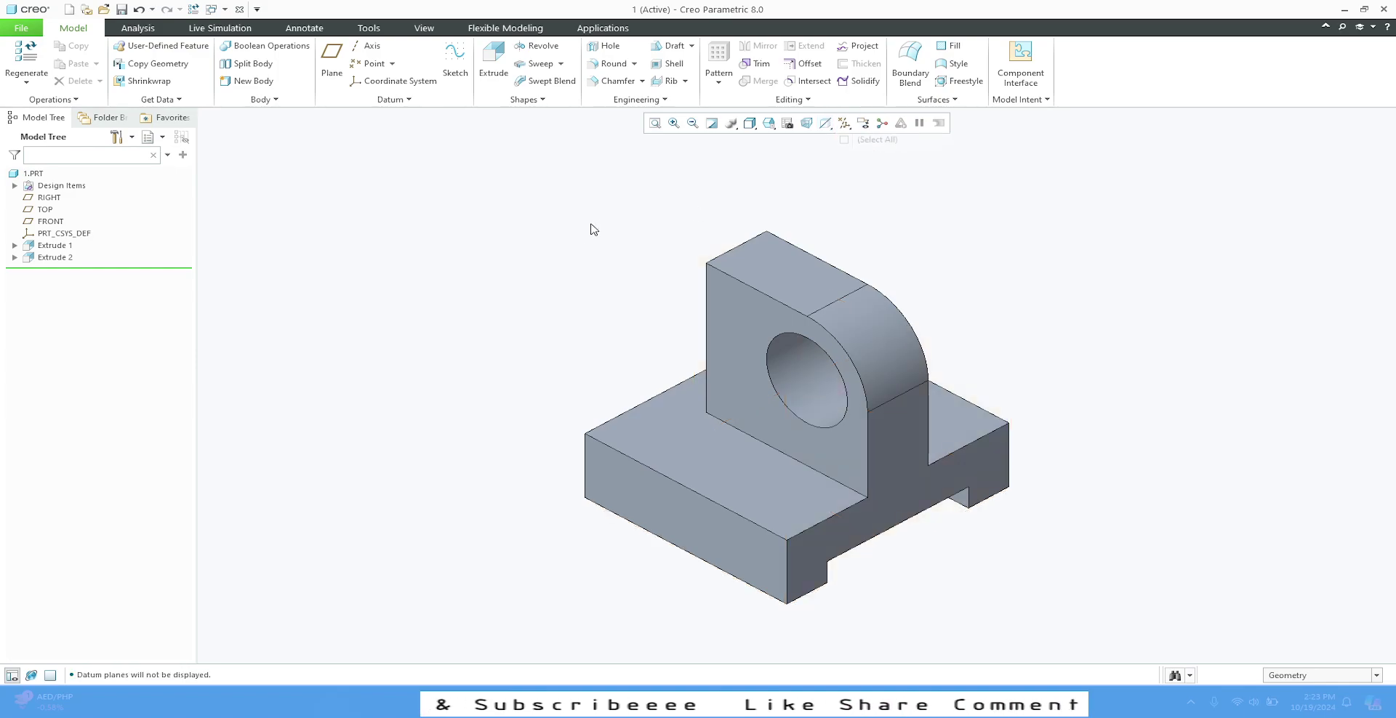
left_click(966, 702)
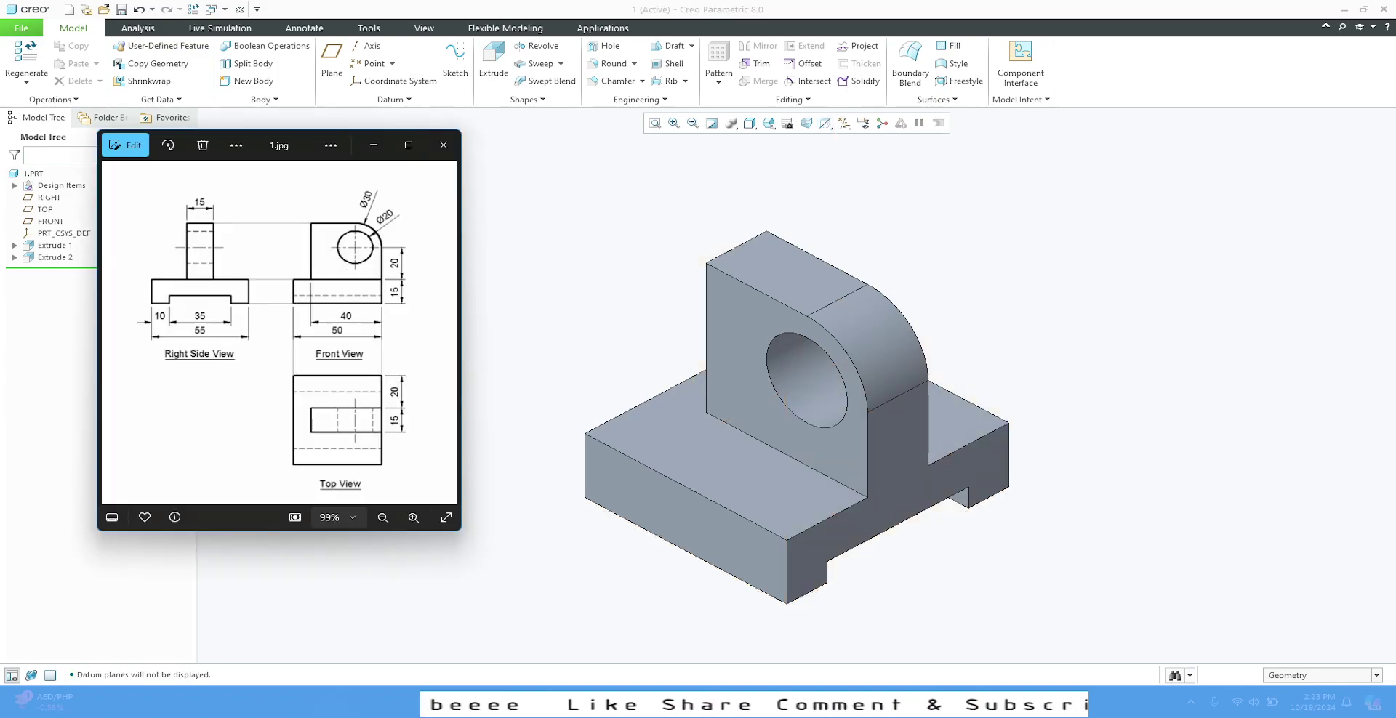